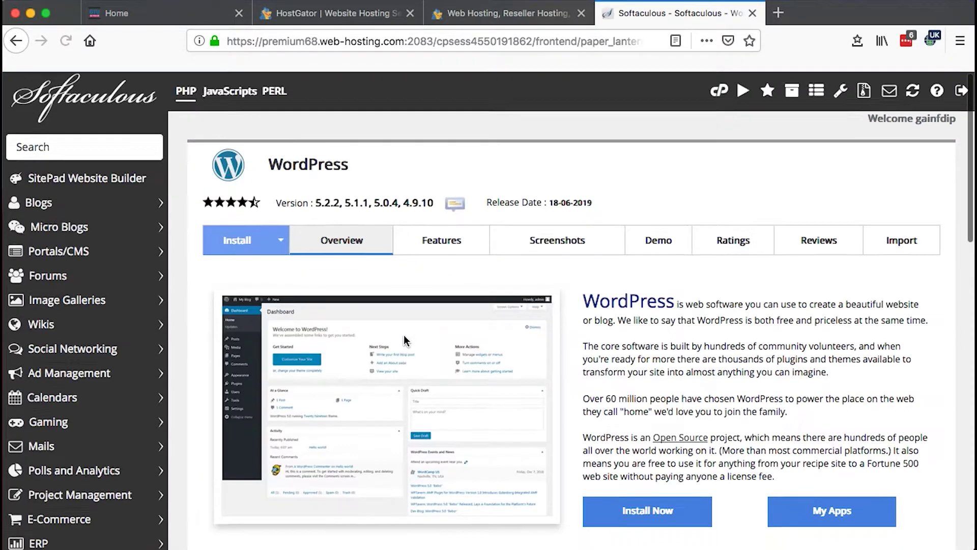
scroll(404, 334, down, 2)
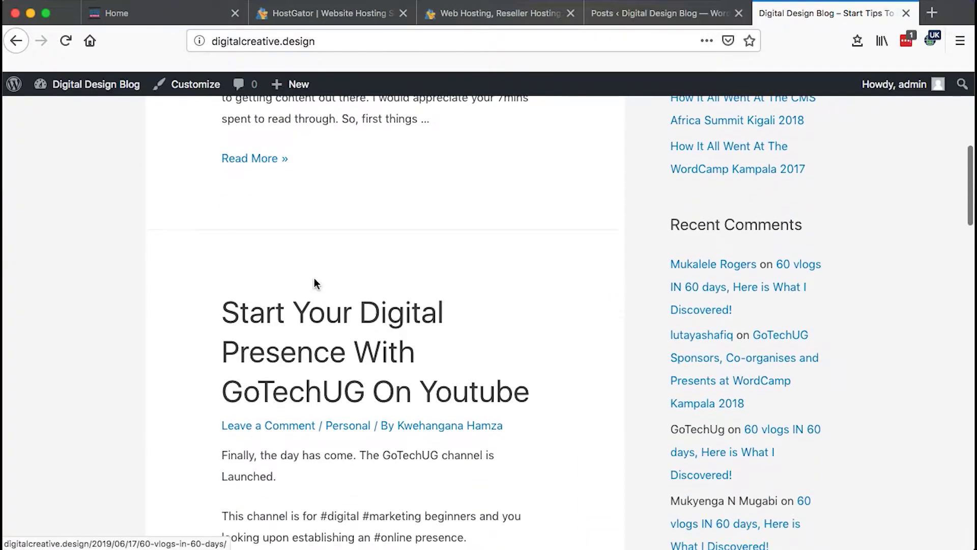
scroll(315, 278, down, 3)
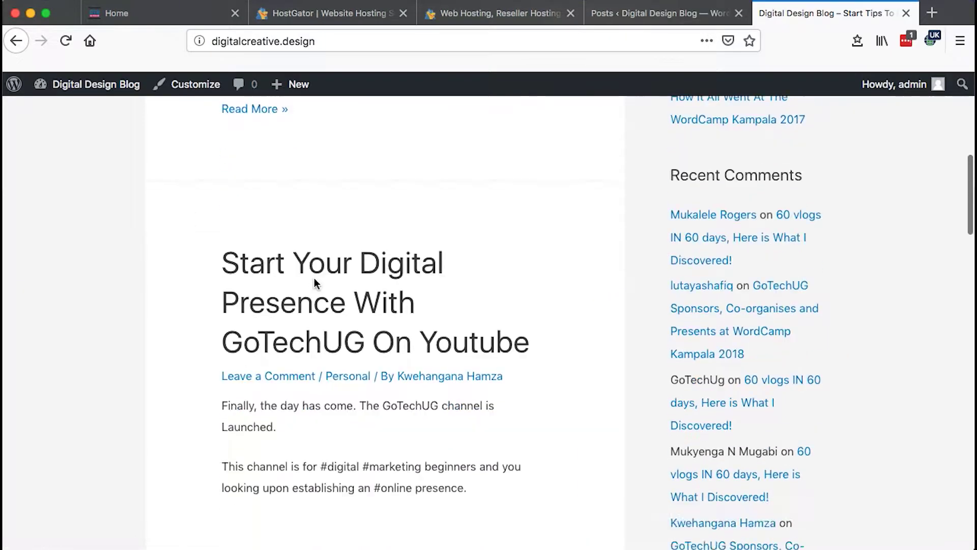
scroll(315, 278, down, 10)
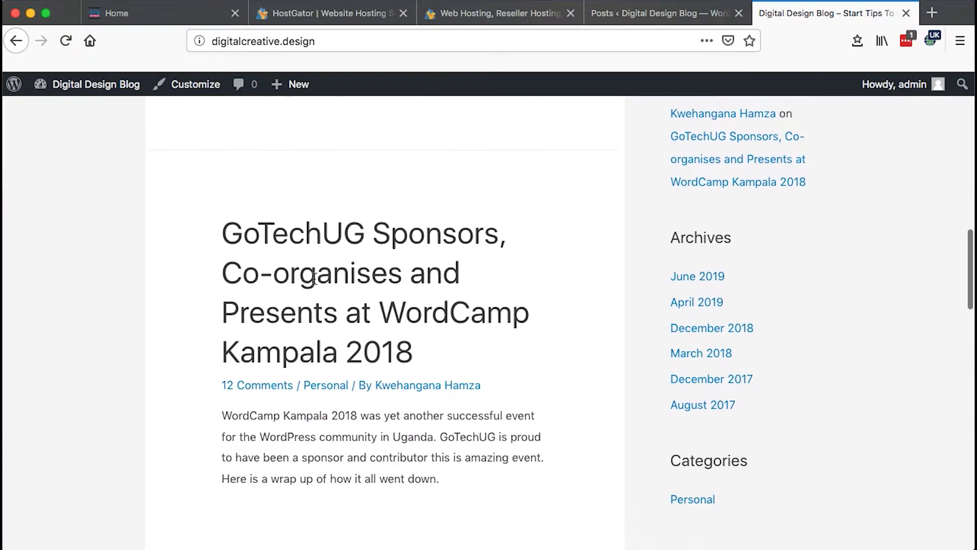
scroll(315, 282, down, 1)
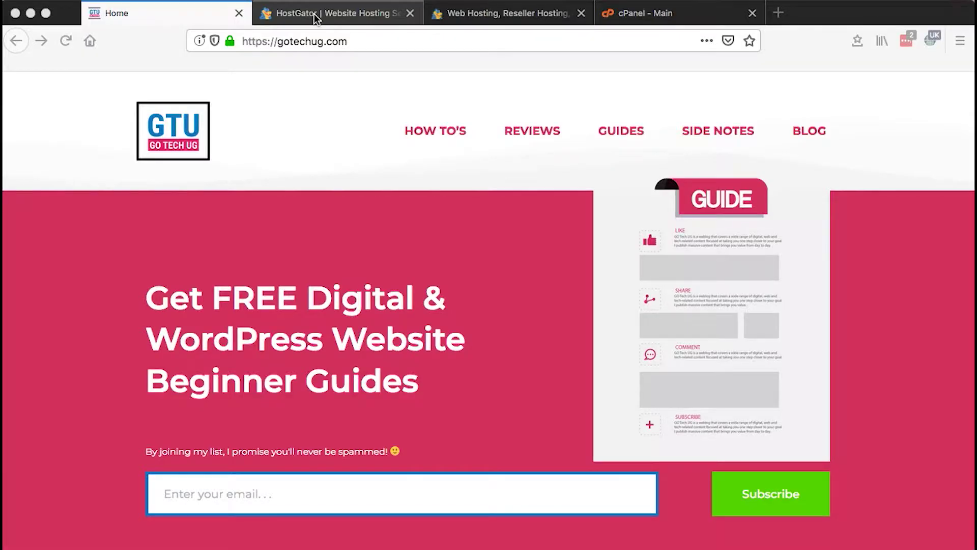
Bring up the HostGator home page and examine its web hosting offer.
click(315, 18)
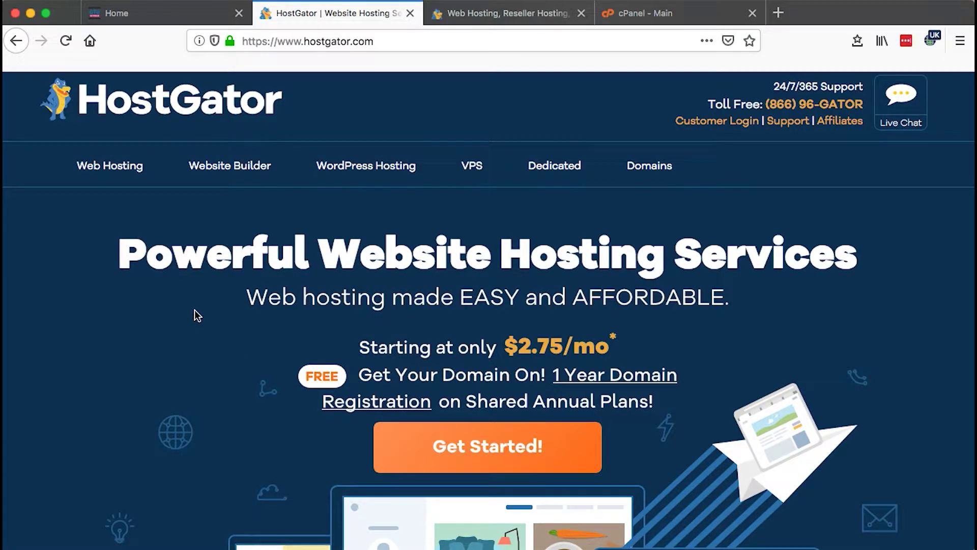
scroll(197, 316, down, 3)
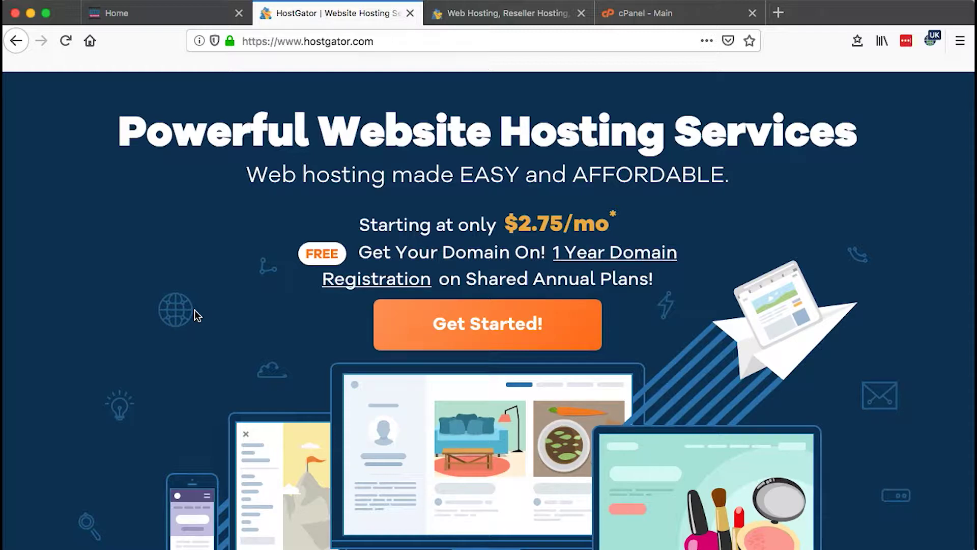
scroll(170, 269, up, 4)
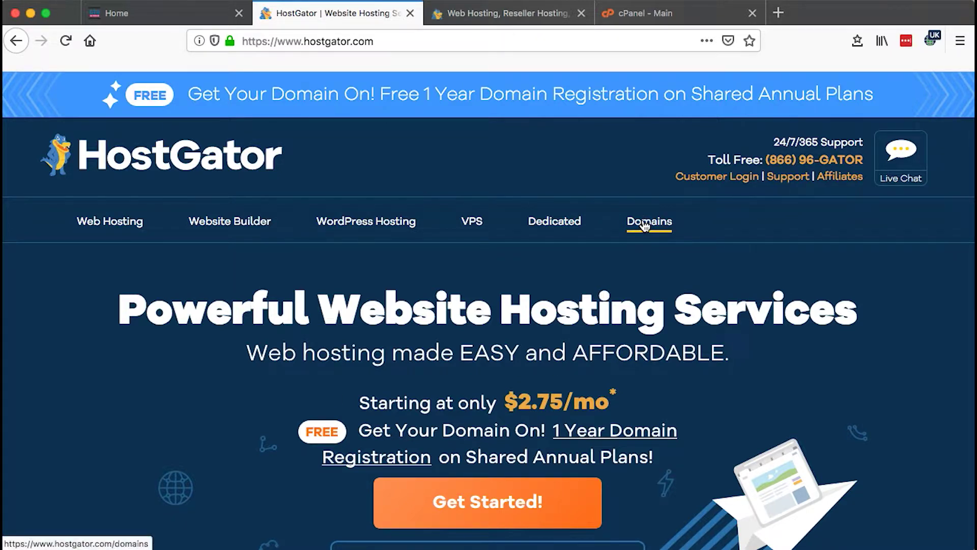
Switch to the HostGator checkout page and review the domain registration section and its domain search results.
click(509, 13)
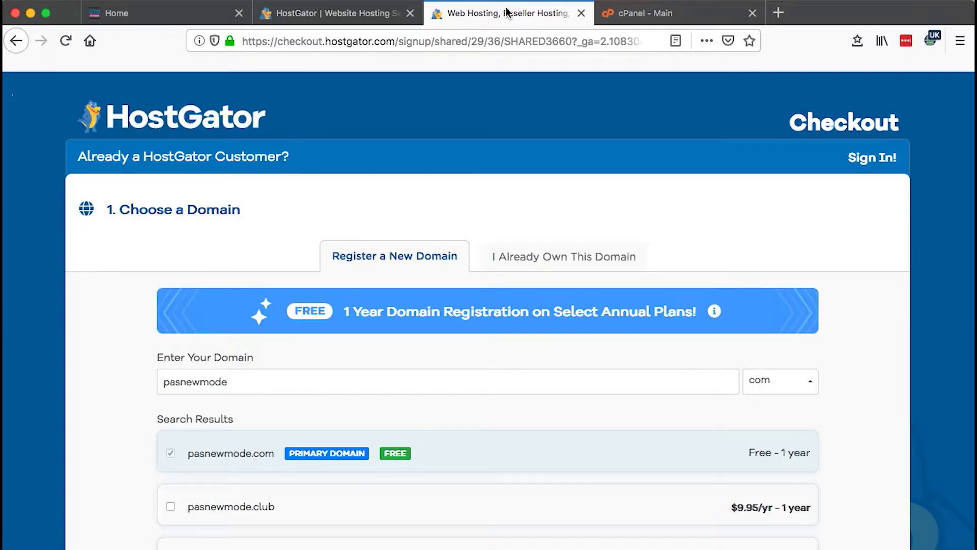
scroll(426, 414, down, 3)
click(229, 300)
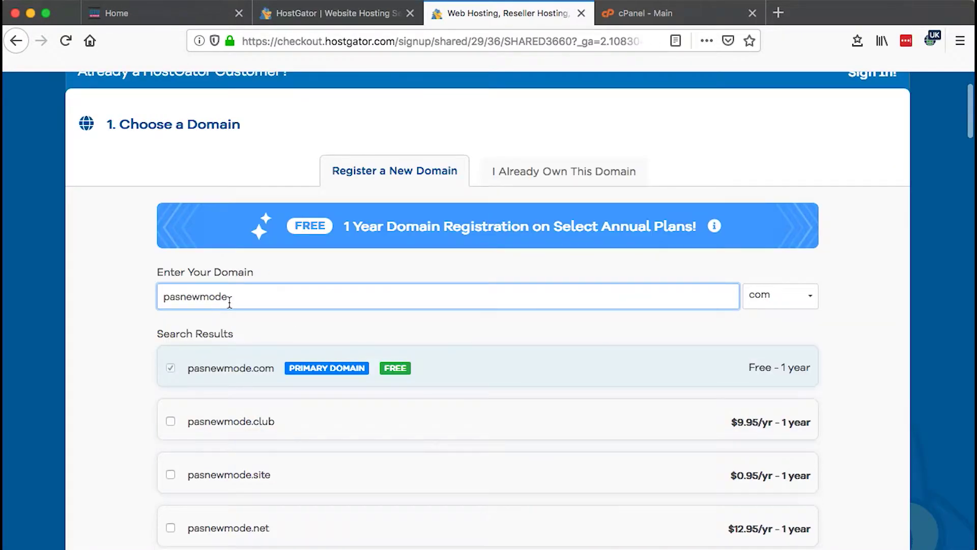
scroll(230, 302, down, 15)
scroll(232, 307, up, 5)
scroll(232, 306, up, 7)
scroll(232, 305, down, 20)
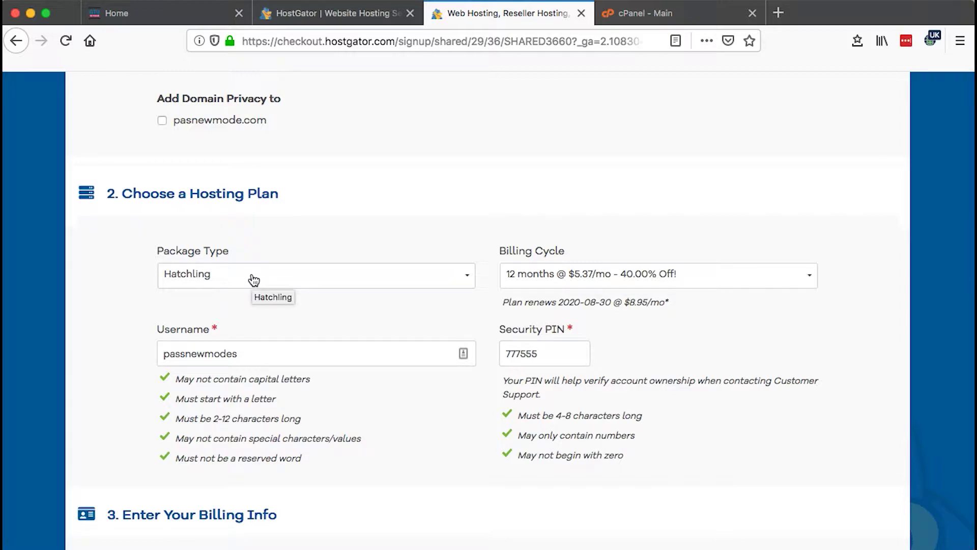
Examine the package types and billing cycle offered in the checkout's hosting plan section.
scroll(129, 287, down, 1)
click(200, 276)
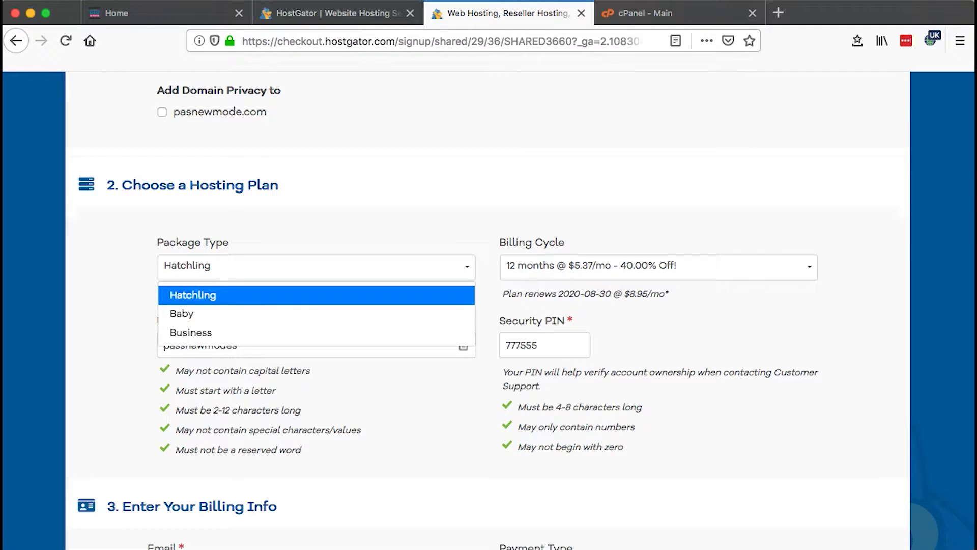
click(338, 14)
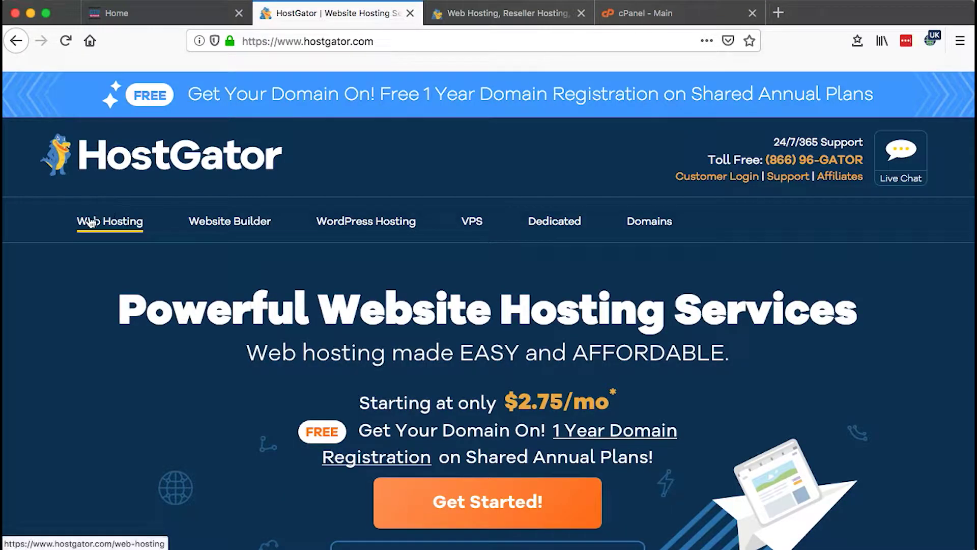
click(501, 13)
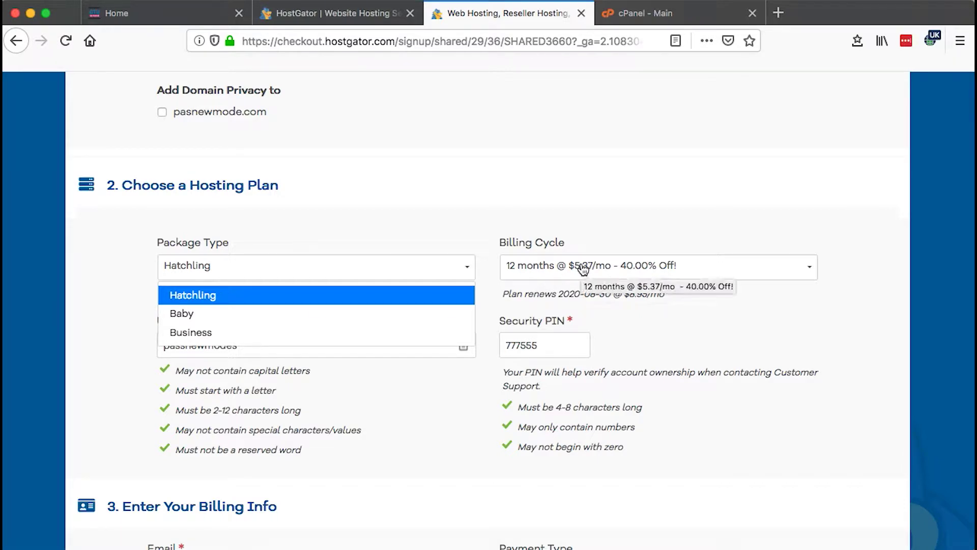
click(643, 297)
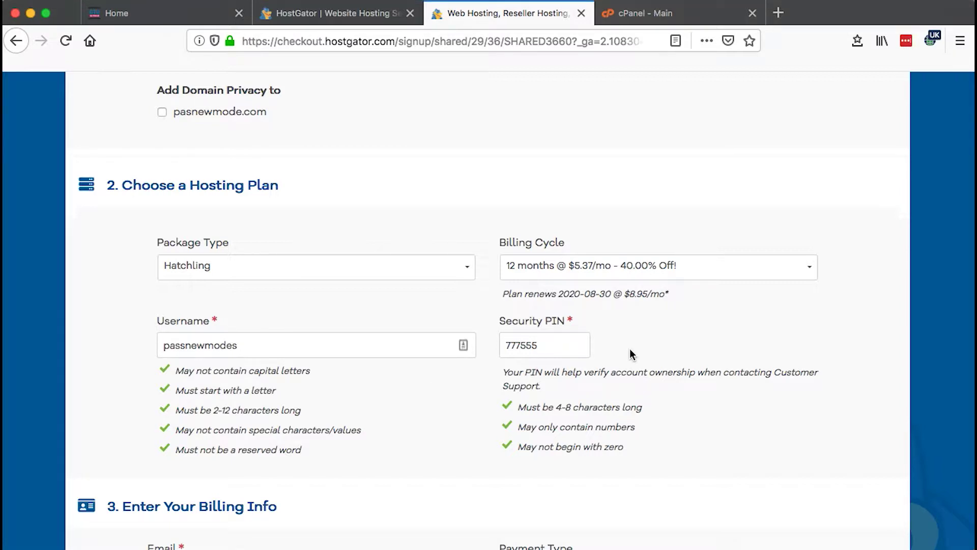
Review the checkout's billing info fields, payment types and optional additional services.
scroll(630, 351, down, 10)
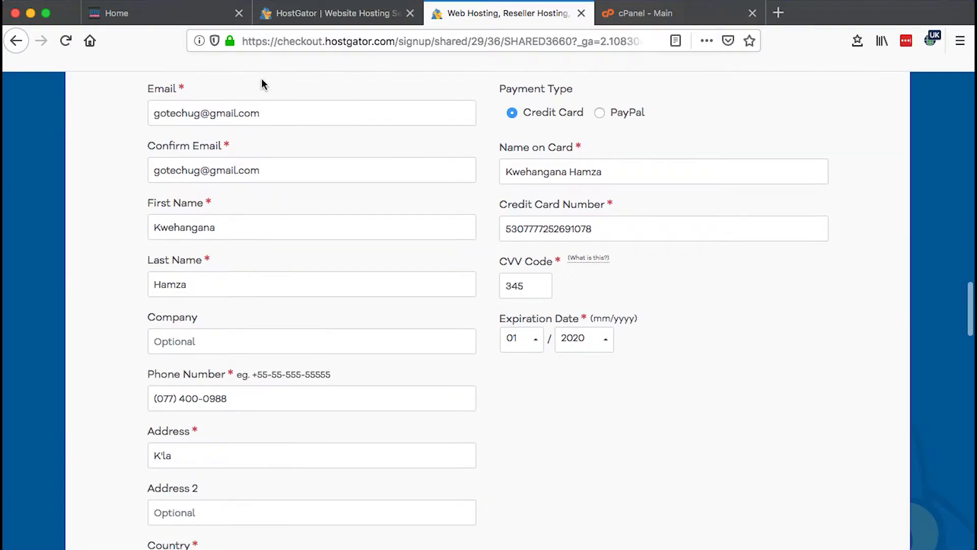
scroll(249, 119, up, 2)
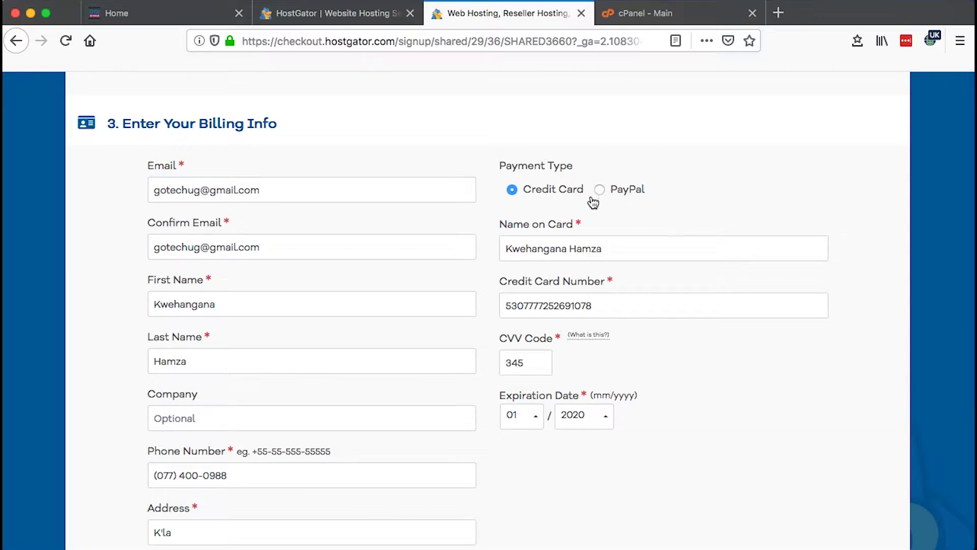
scroll(248, 448, down, 15)
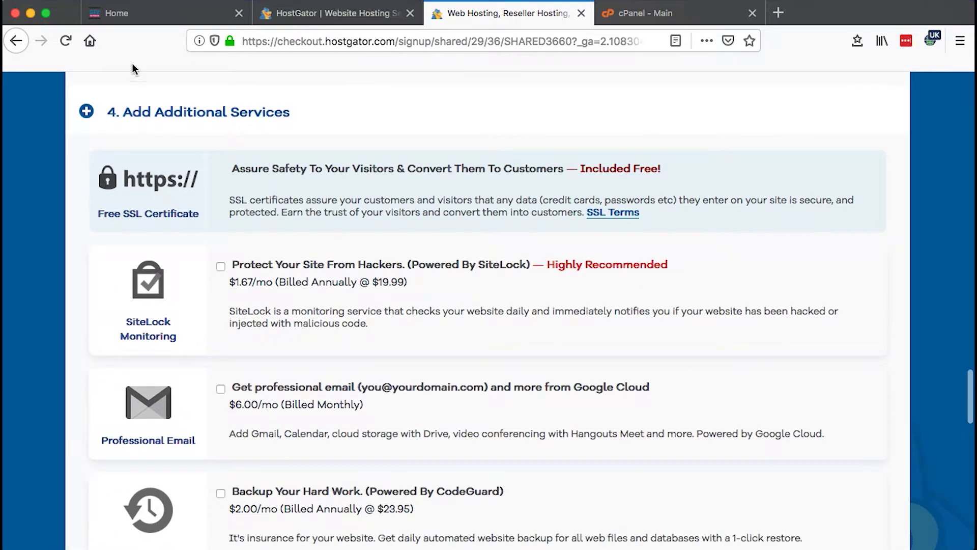
scroll(209, 285, down, 2)
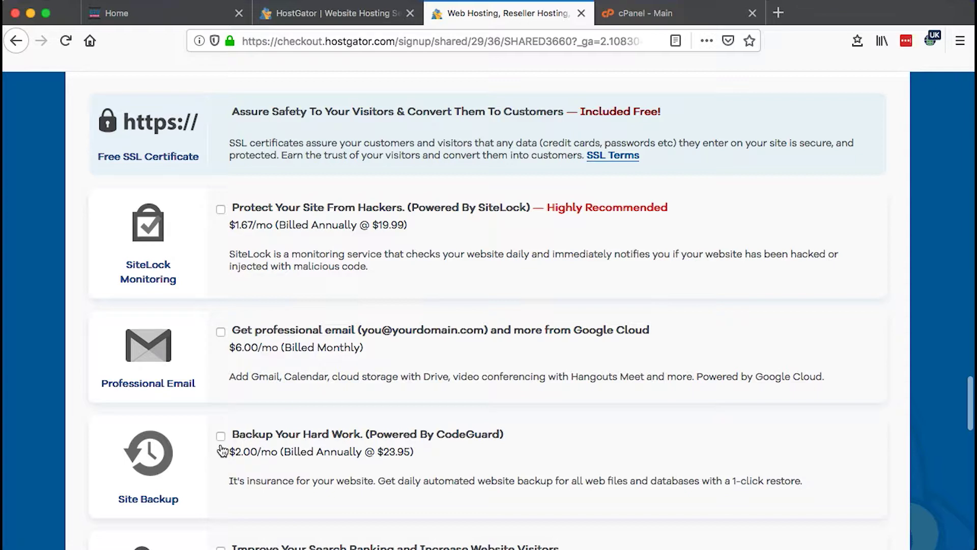
scroll(223, 449, down, 1)
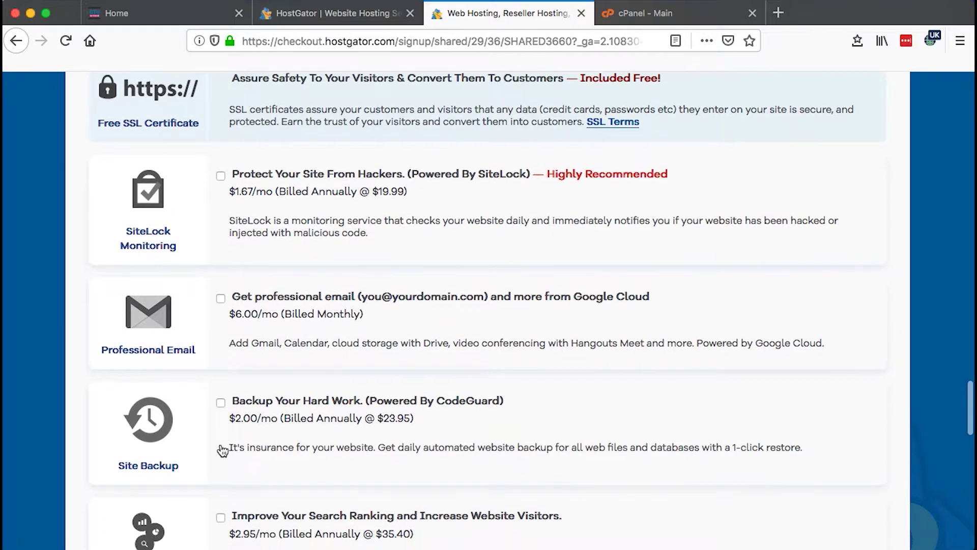
Review the coupon code, order details and terms agreement at the end of the checkout page.
scroll(222, 450, down, 10)
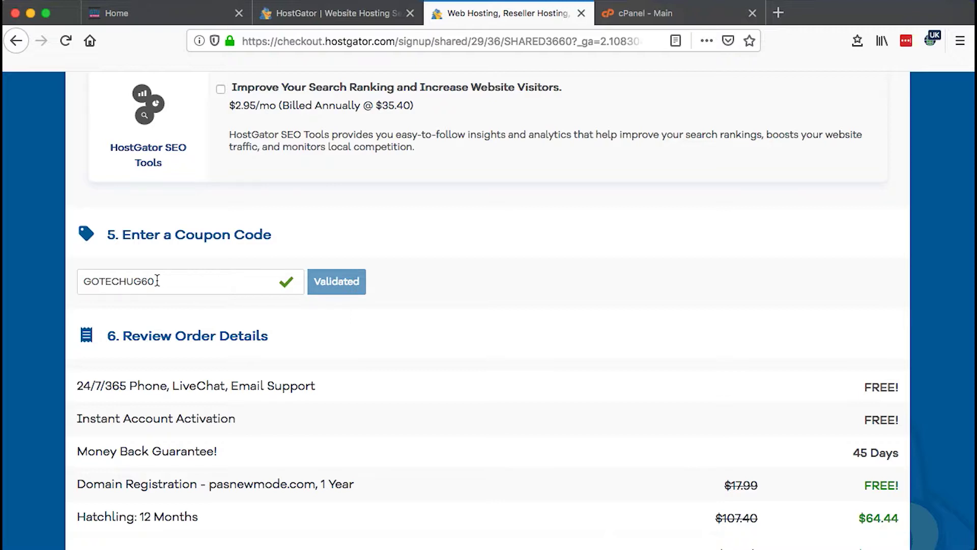
scroll(157, 280, down, 5)
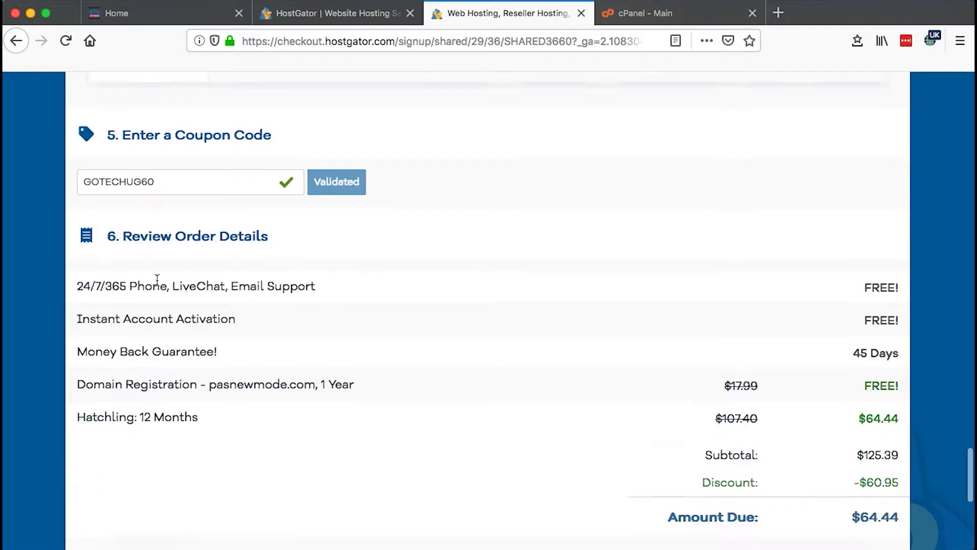
scroll(705, 319, up, 1)
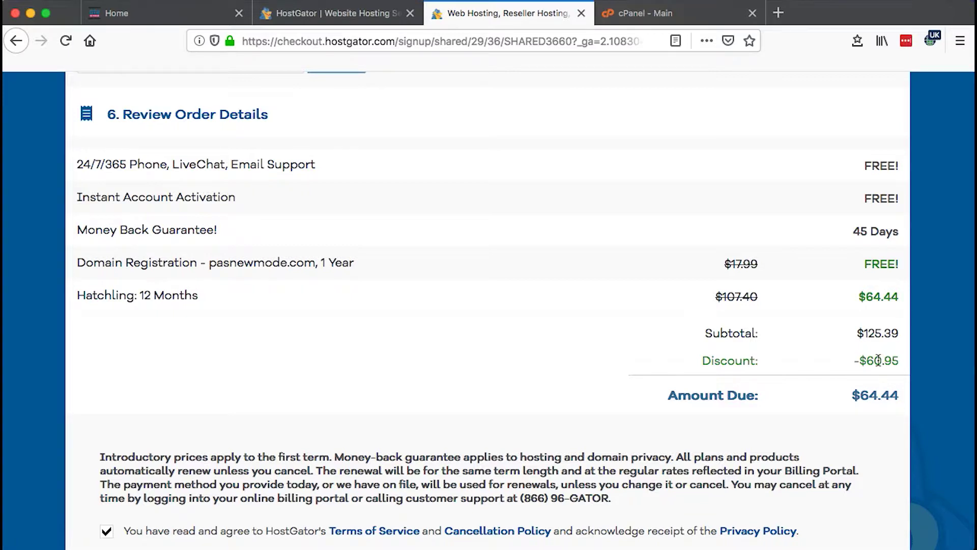
scroll(880, 362, down, 1)
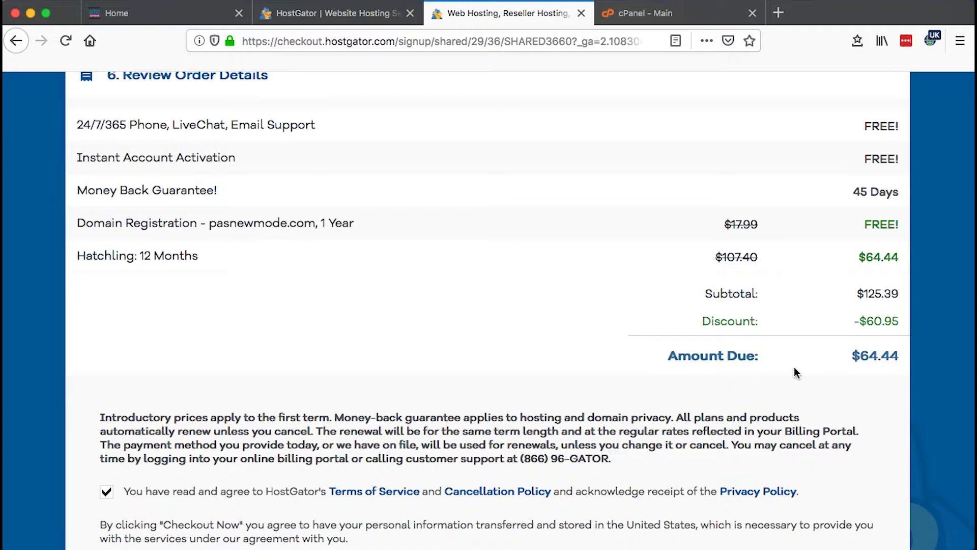
scroll(795, 373, down, 5)
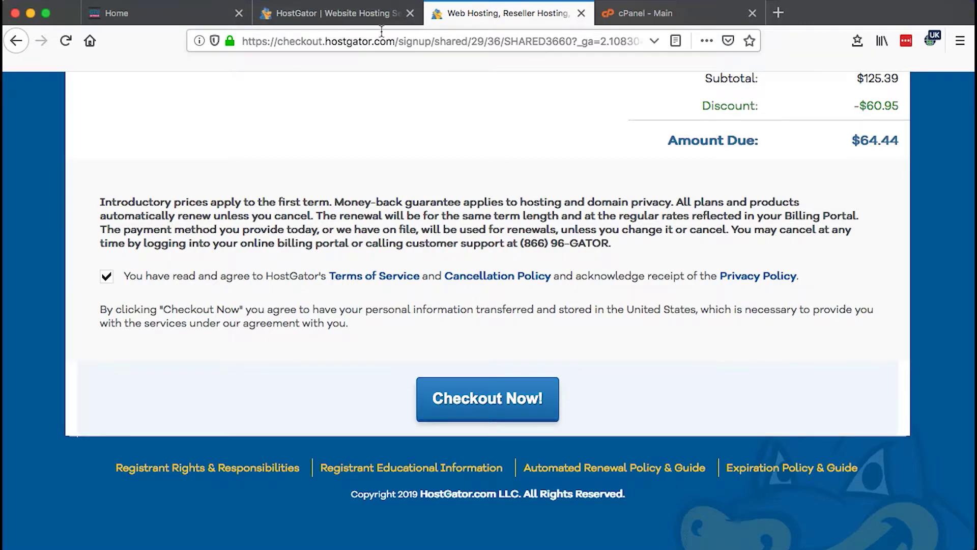
Switch to the cPanel dashboard and decline the browser's offer to save the login password.
key(ctrl+Tab)
scroll(375, 266, down, 1)
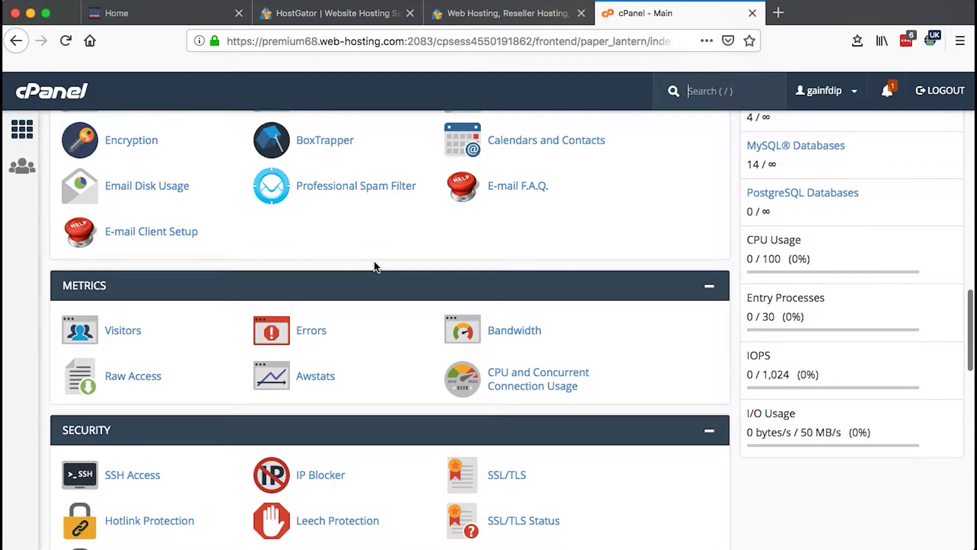
scroll(375, 266, down, 1)
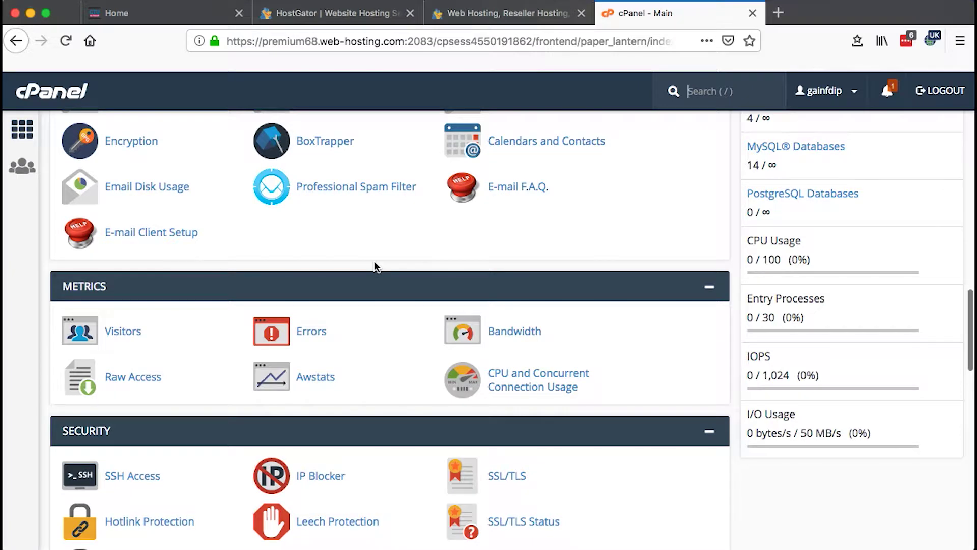
scroll(375, 265, up, 19)
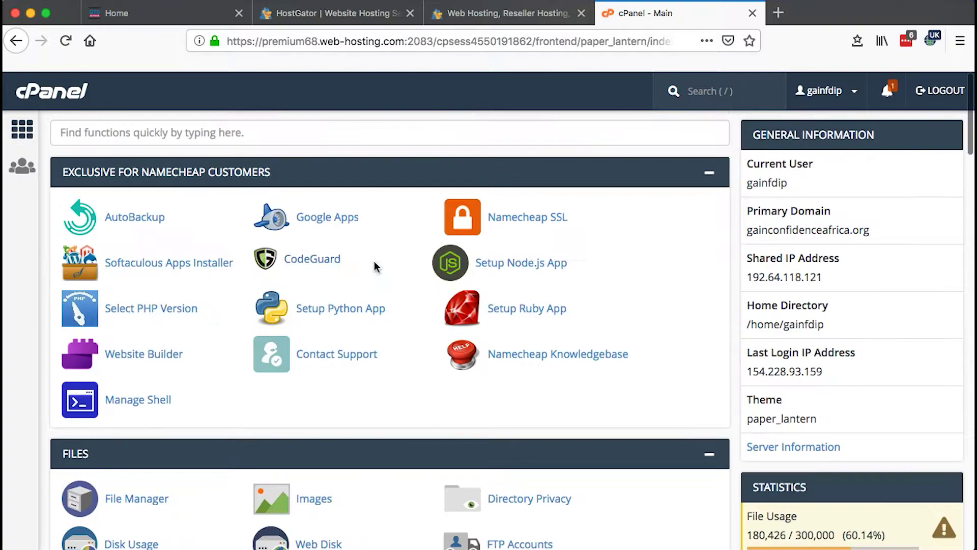
scroll(375, 266, down, 20)
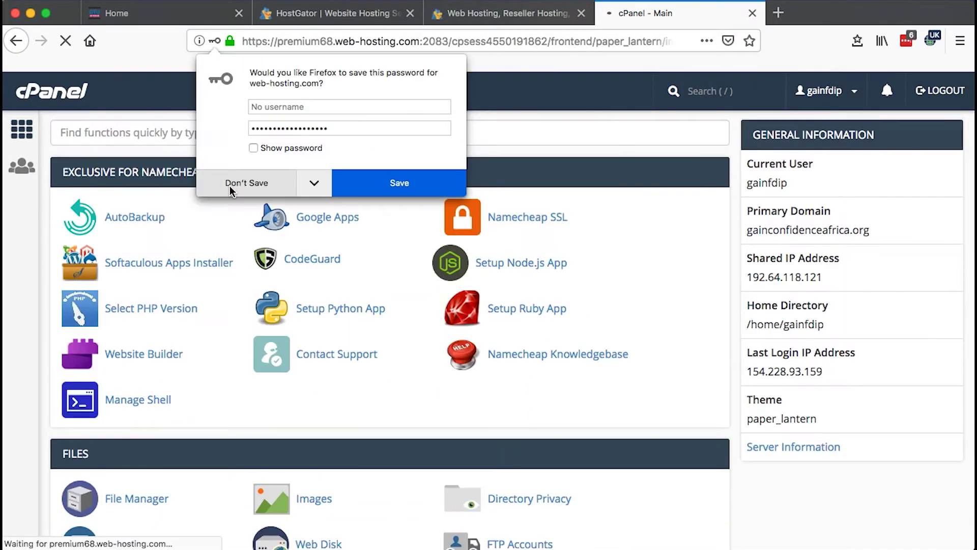
click(230, 185)
Open WordPress from cPanel's Softaculous Apps Installer scripts and bring up its installation form.
scroll(399, 237, down, 5)
scroll(398, 242, down, 10)
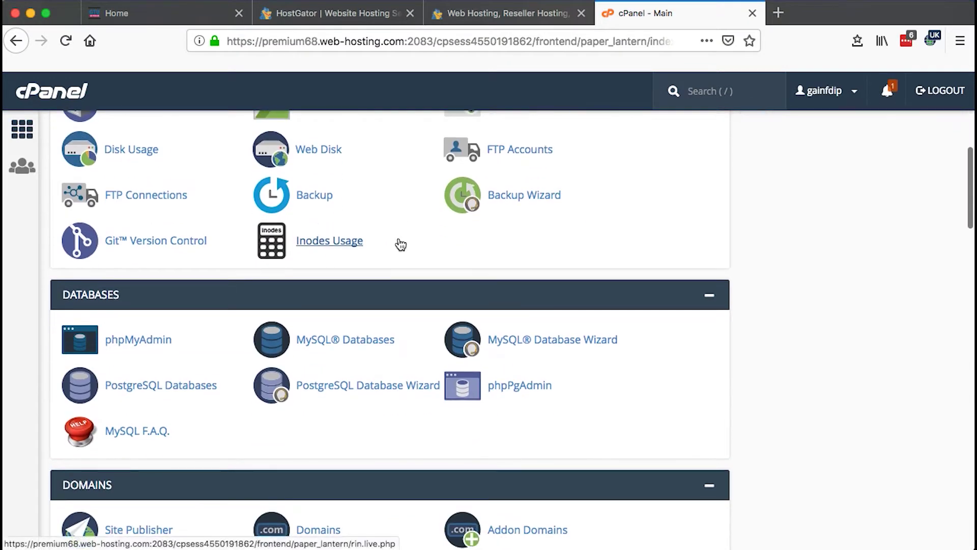
scroll(401, 245, down, 15)
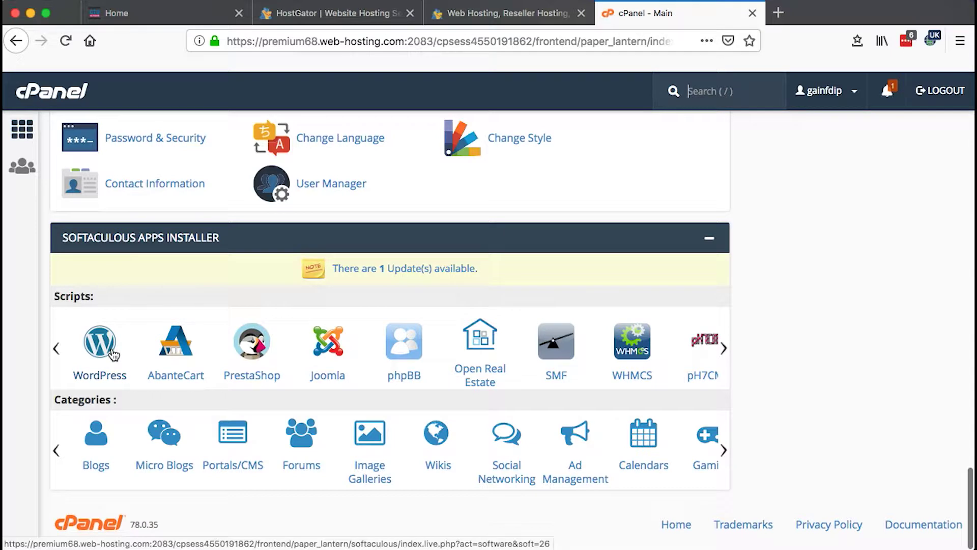
click(101, 371)
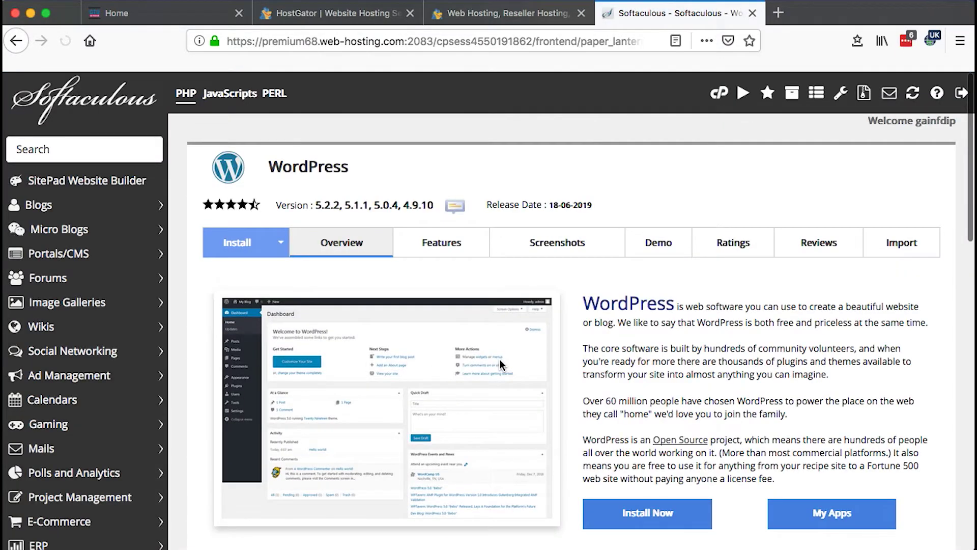
scroll(585, 397, down, 3)
click(659, 436)
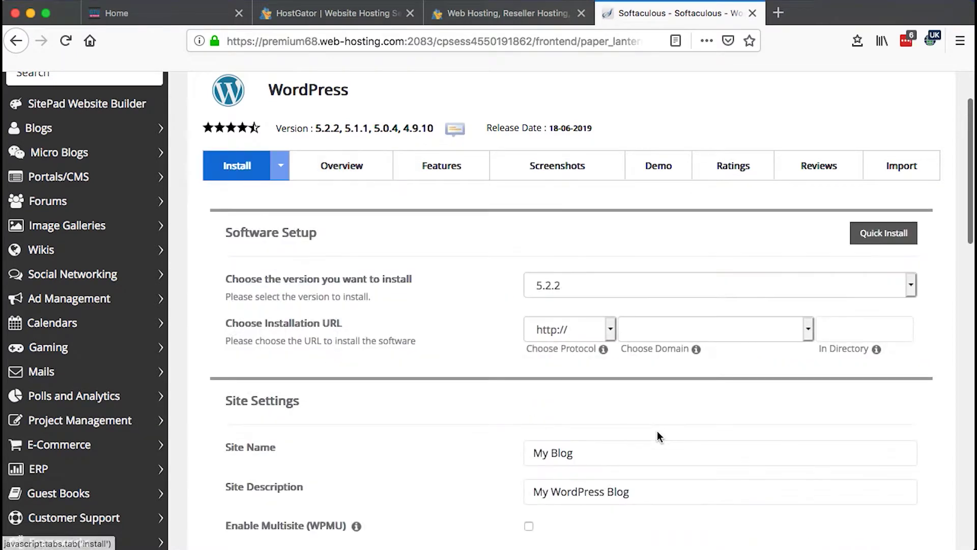
click(556, 331)
click(557, 332)
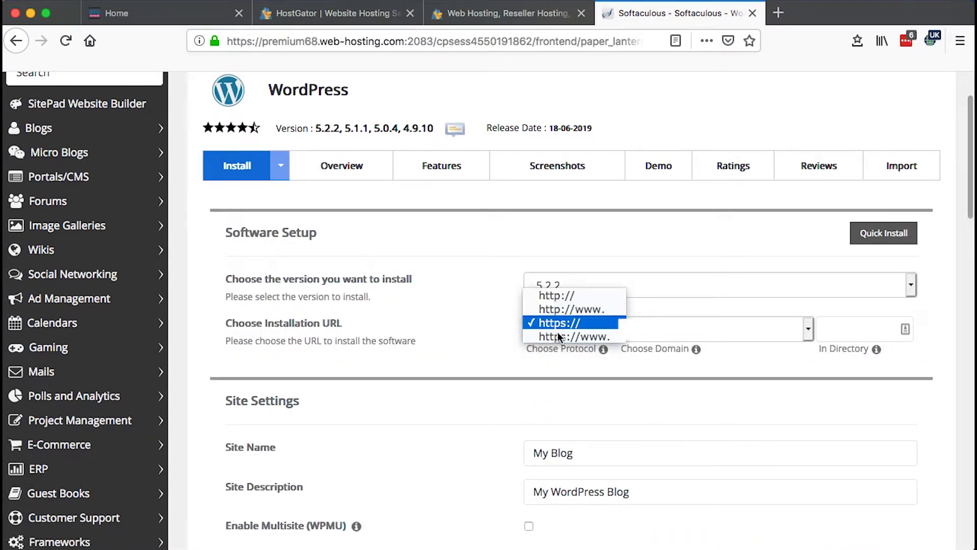
key(Escape)
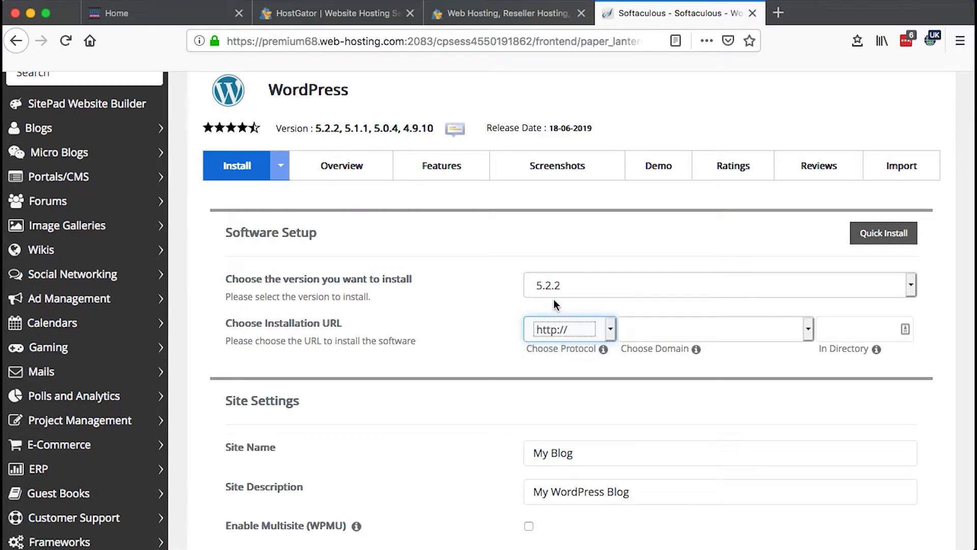
scroll(665, 155, down, 3)
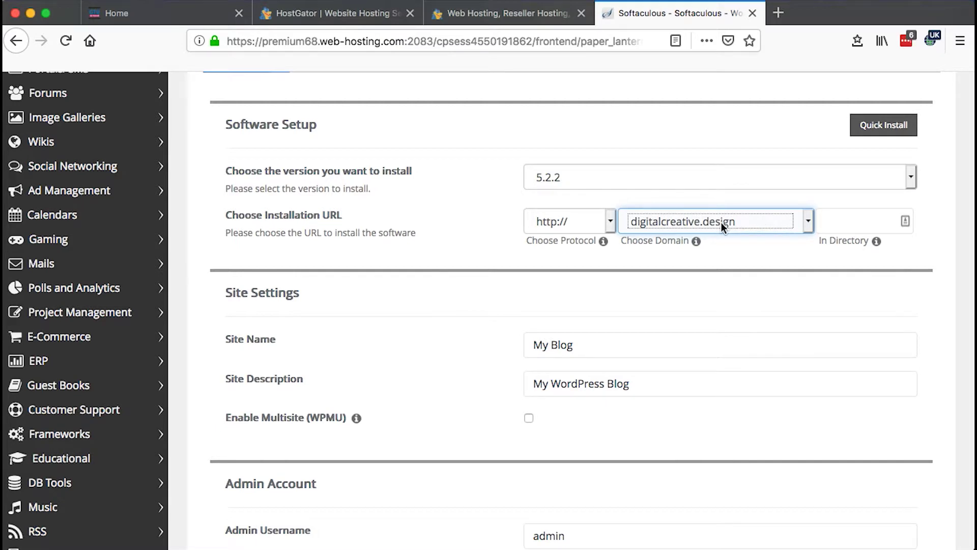
Set the WordPress site name to "Digital Design Blog" in the site settings.
scroll(532, 300, down, 1)
triple_click(556, 322)
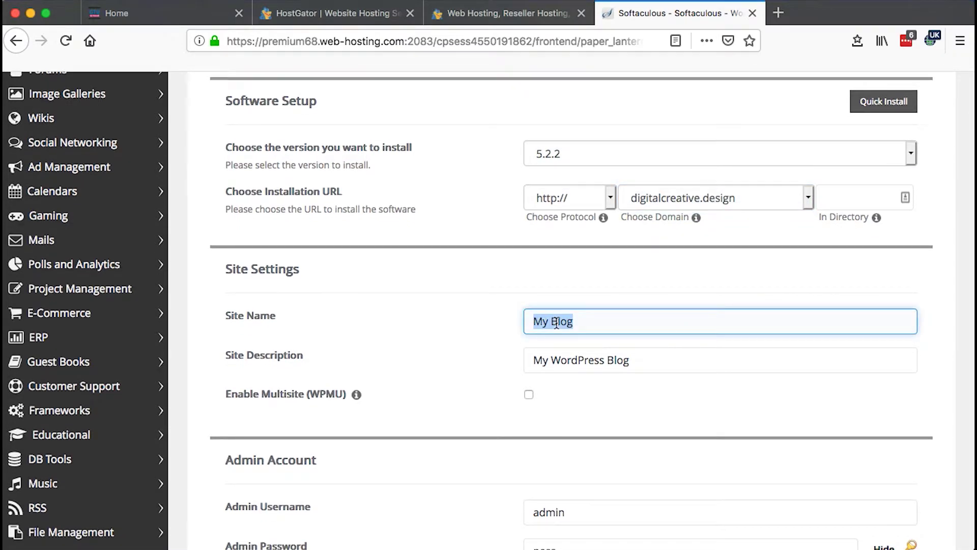
text(Des)
key(BackSpace)
text(igital Se)
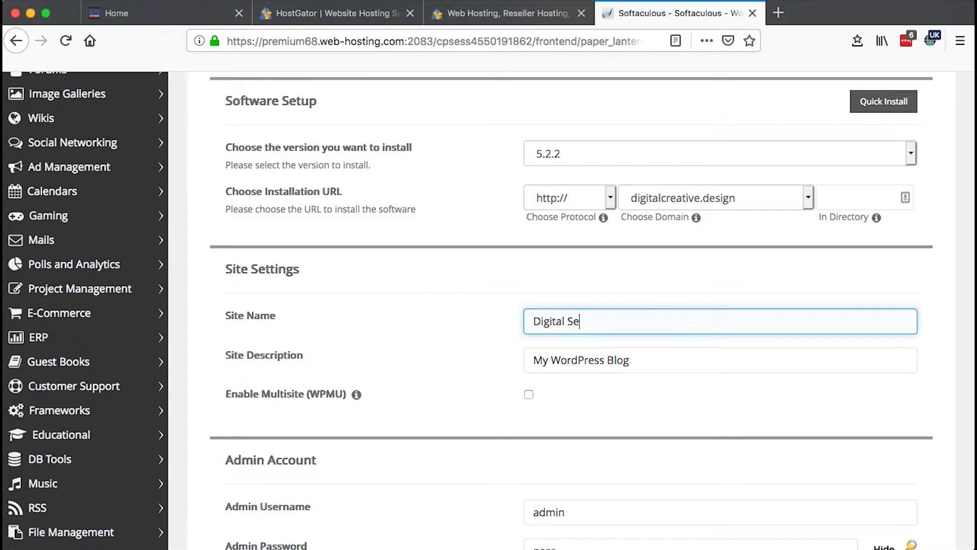
key(BackSpace)
text(Design Bl)
key(BackSpace)
key(BackSpace)
text(Blog)
Set the site description to "Start Tips To Digital Designing".
triple_click(549, 364)
text(Start Tips For D)
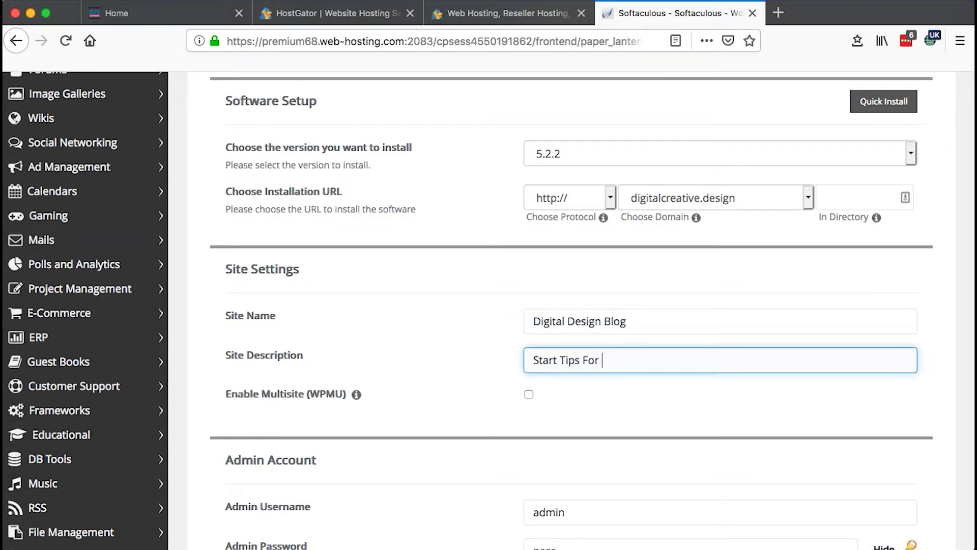
key(BackSpace)
key(BackSpace)
text(To Digital Designing)
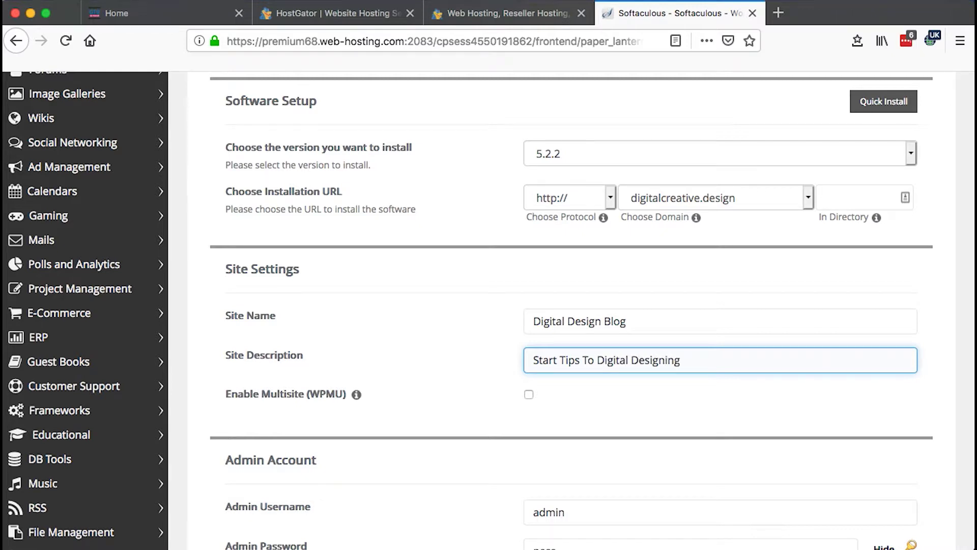
Replace the default admin password with a strong one, keeping the given admin username and admin e-mail.
scroll(567, 404, down, 5)
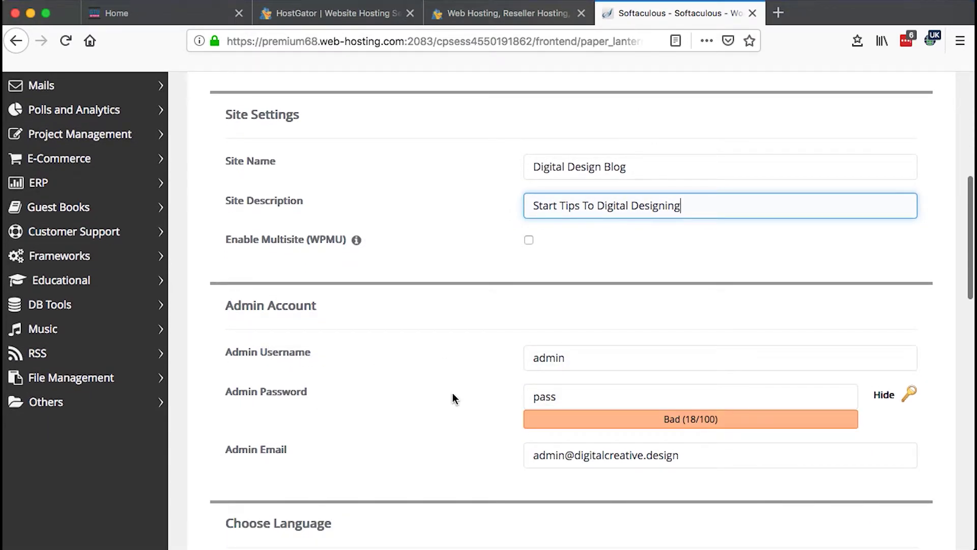
click(560, 394)
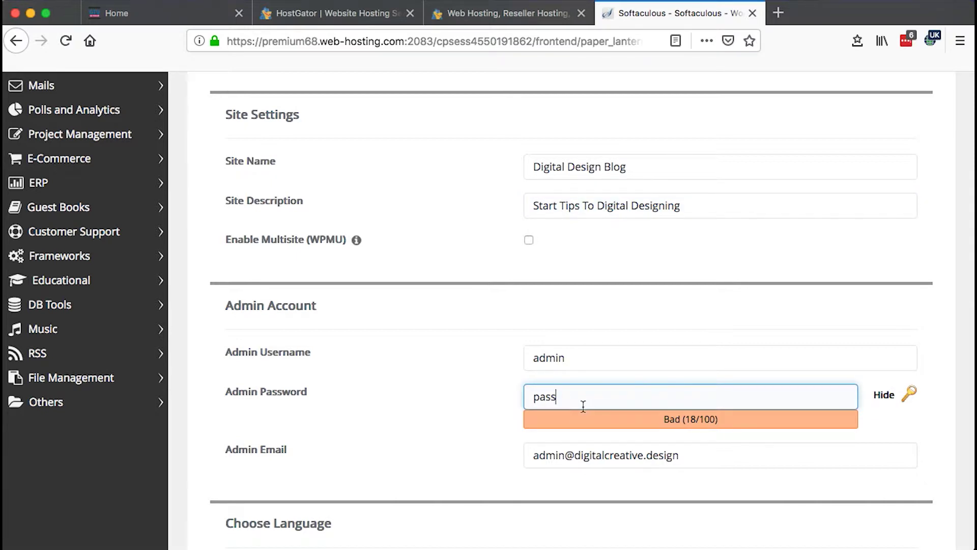
click(578, 358)
scroll(579, 359, down, 5)
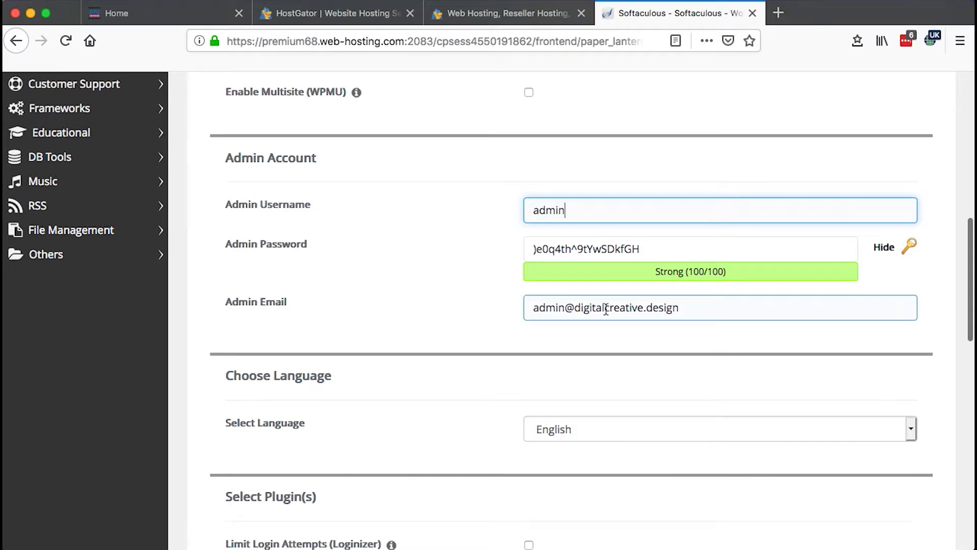
scroll(580, 311, up, 1)
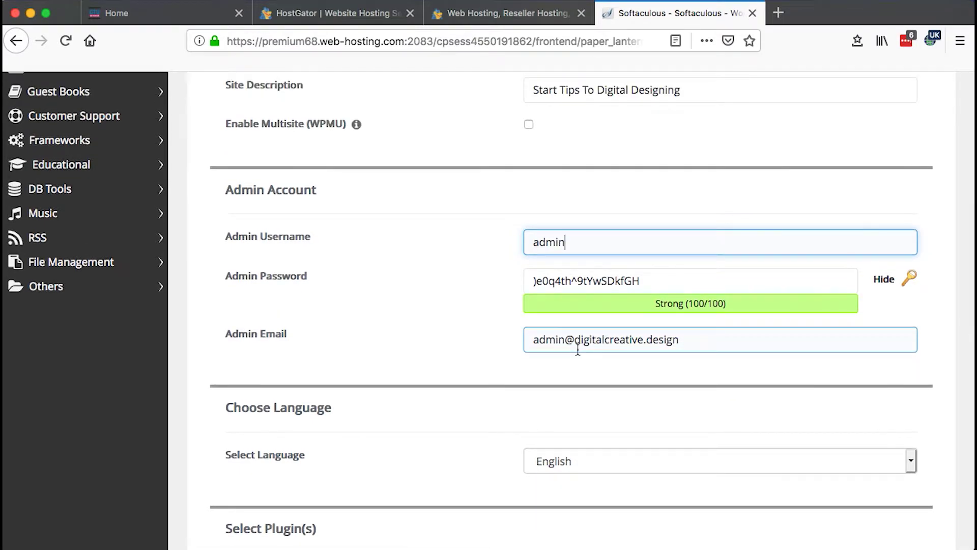
Run the WordPress installation and open the new site's administrative URL.
scroll(577, 350, down, 20)
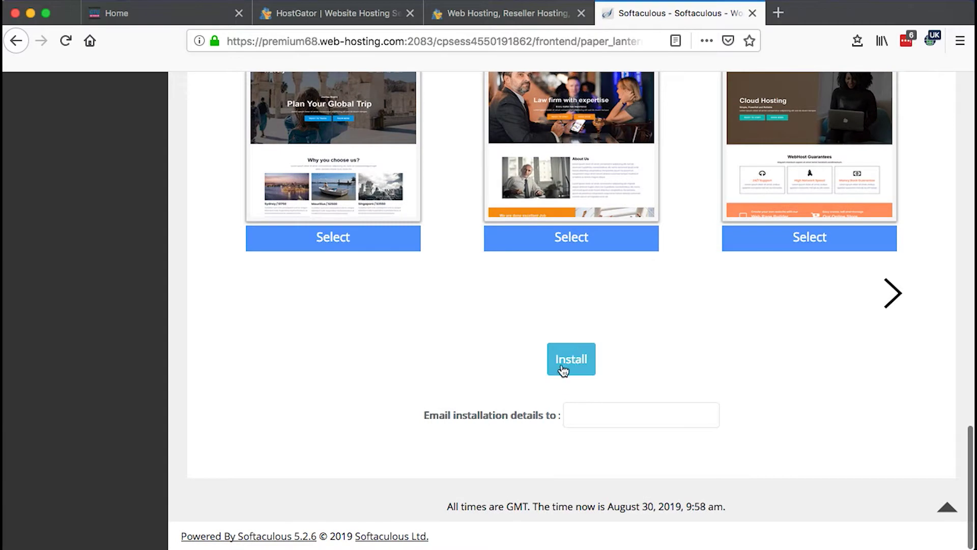
click(561, 364)
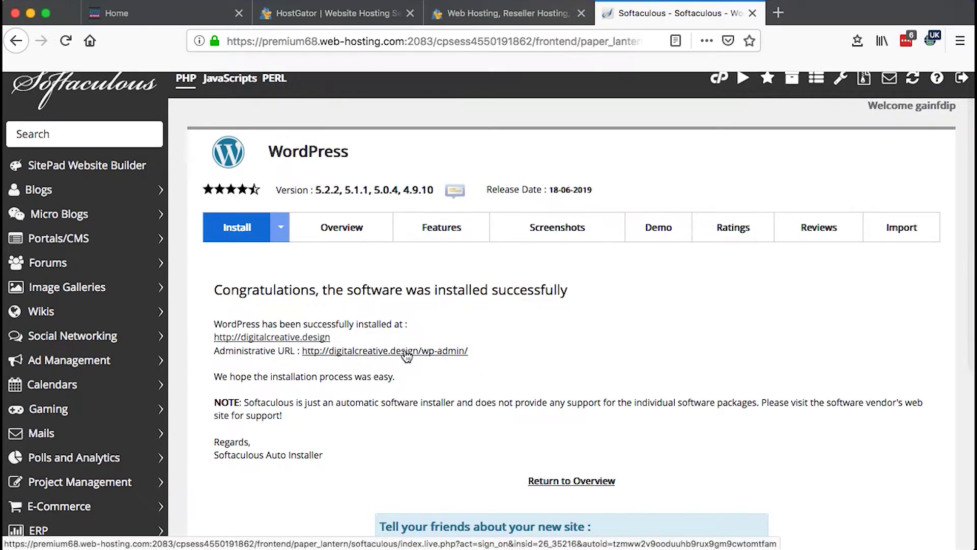
click(406, 350)
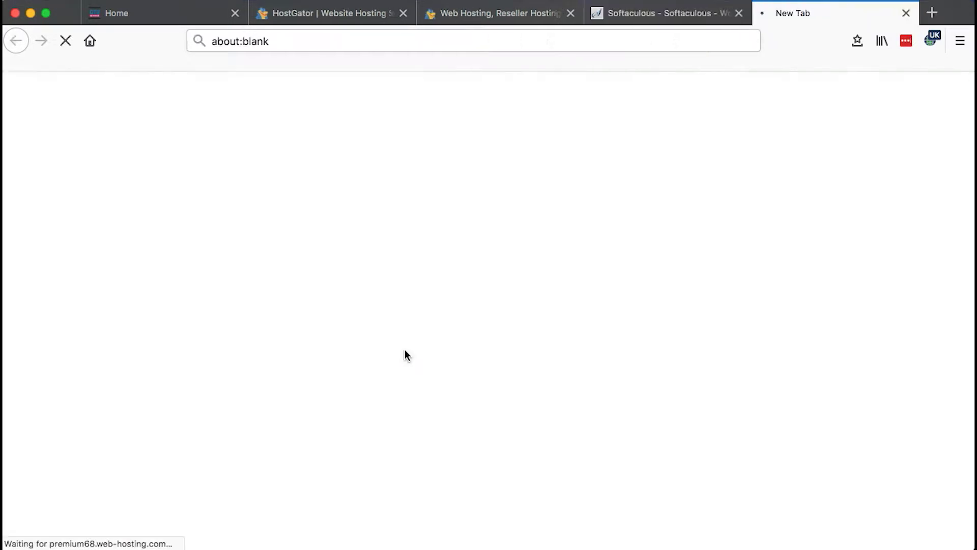
Open the Softaculous notification e-mail in the mail app, read the WordPress installation details and close the message.
click(633, 17)
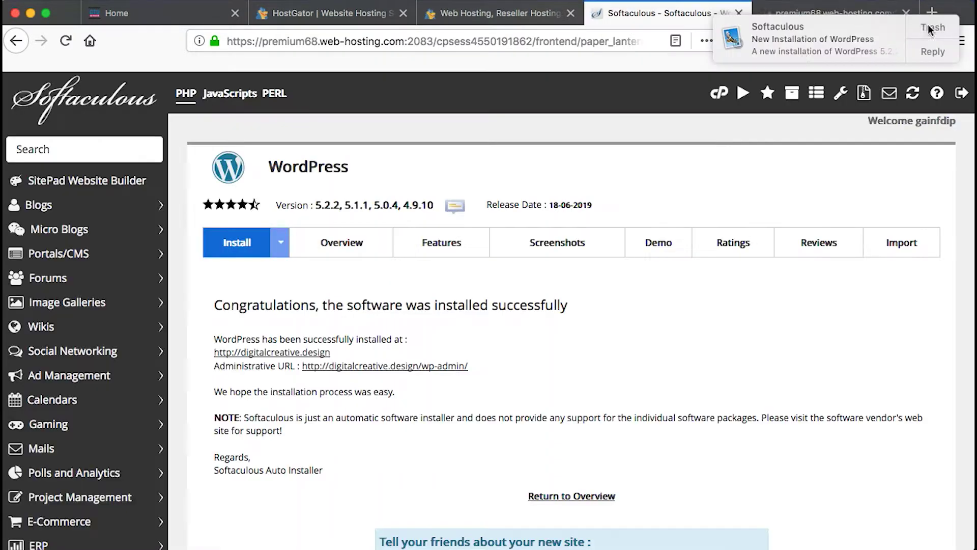
click(773, 42)
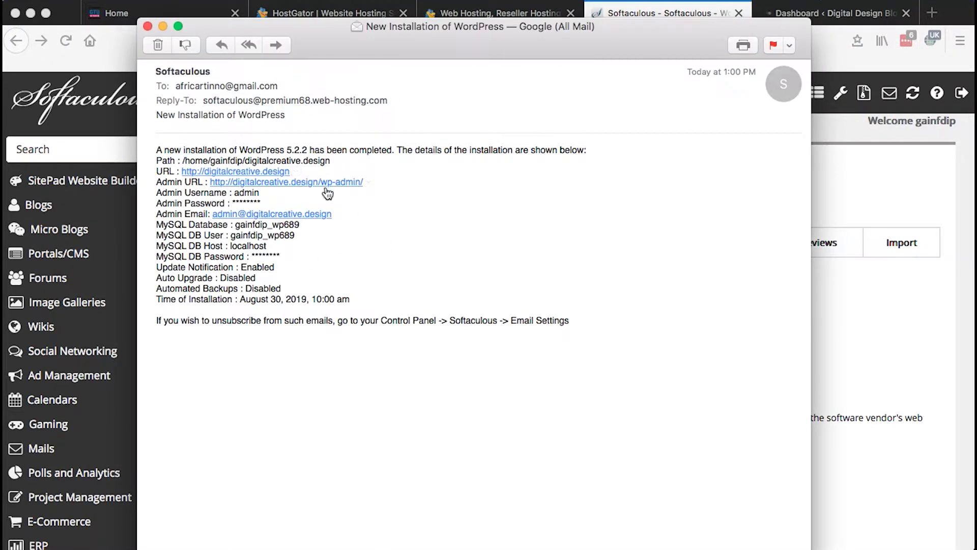
click(149, 25)
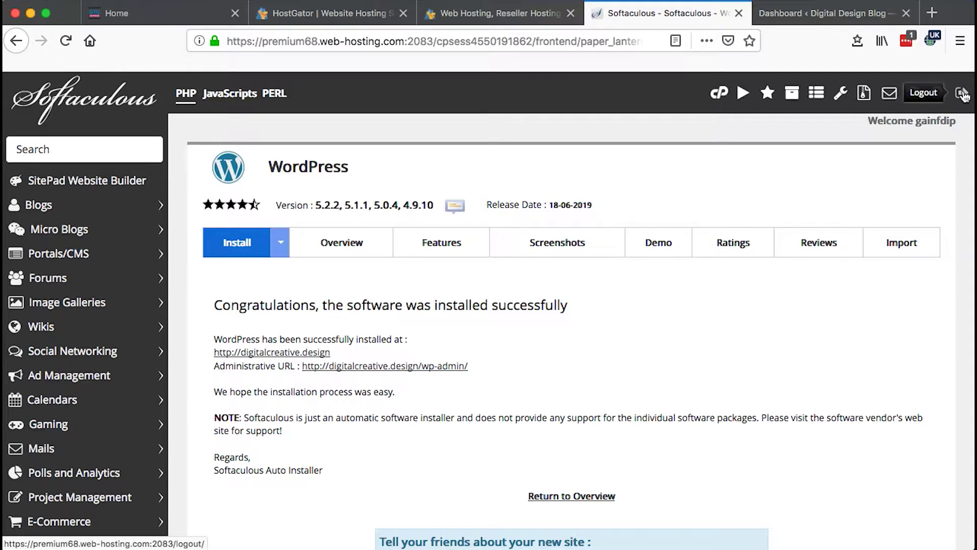
Log out of cPanel, close its page and look over the WordPress dashboard.
click(964, 94)
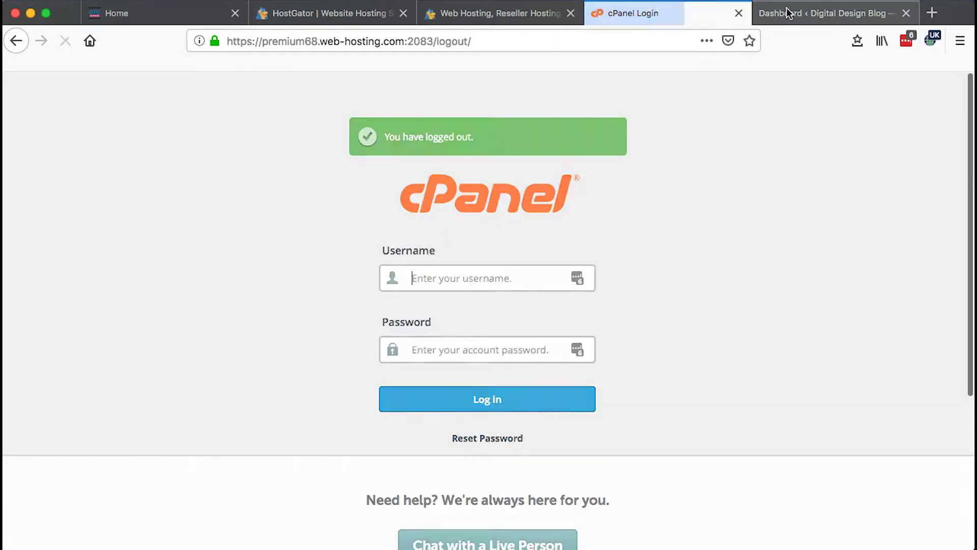
key(super+w)
scroll(472, 213, down, 2)
scroll(471, 215, up, 2)
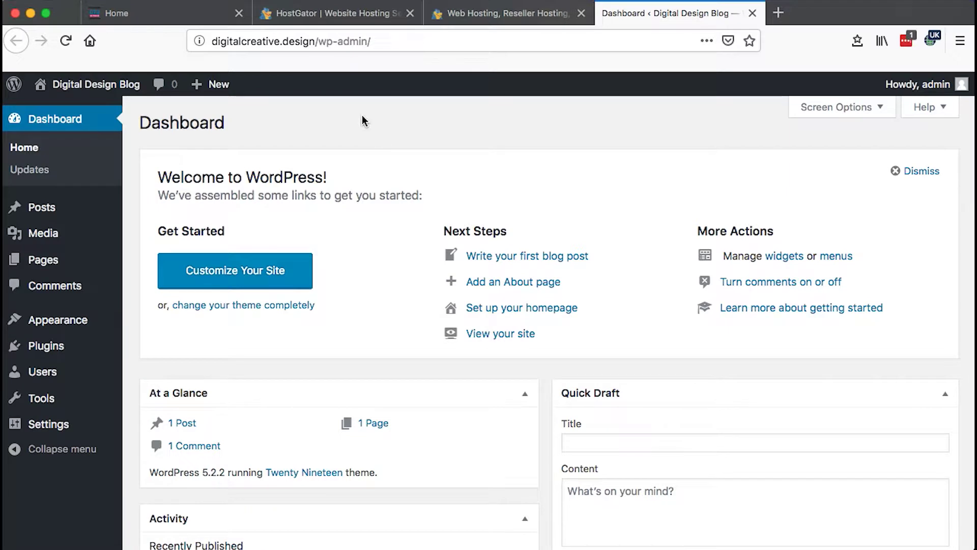
Log out of WordPress and log back in as admin with the account password, declining the browser's offer to save the login.
mouse_move(906, 112)
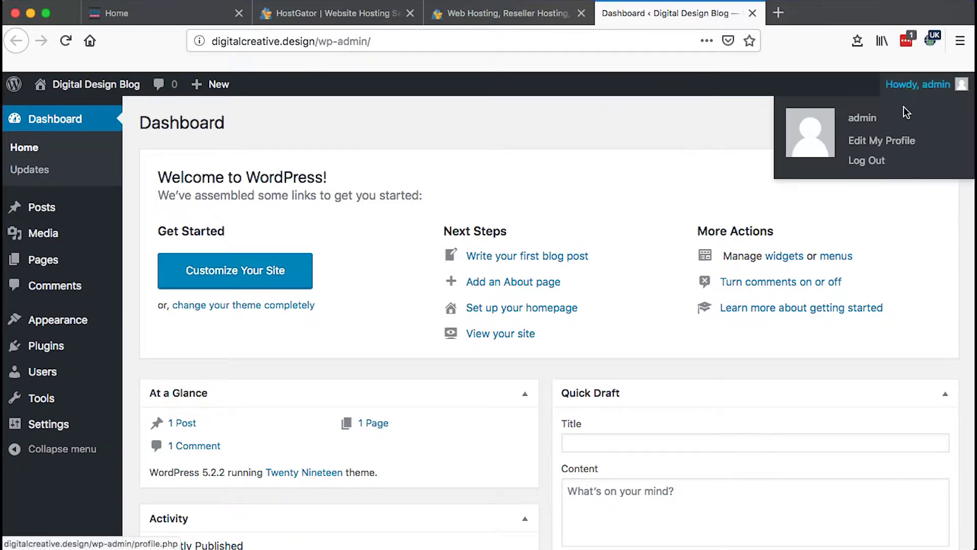
click(865, 161)
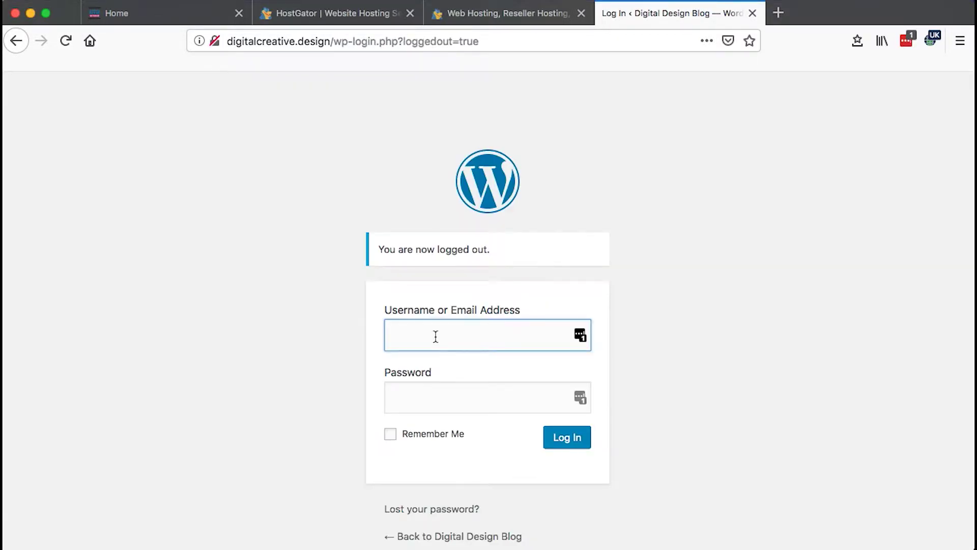
text(admin)
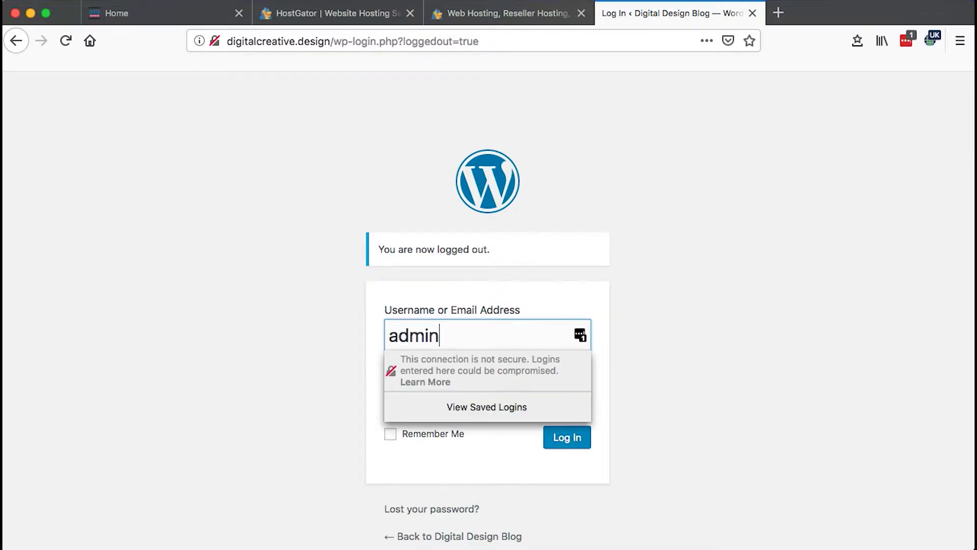
click(331, 337)
click(406, 392)
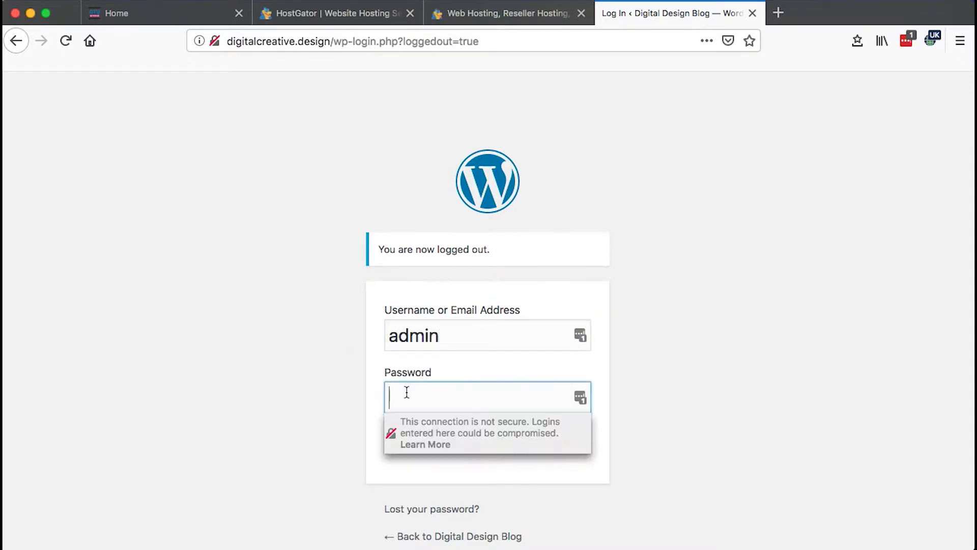
key(super+v)
click(570, 438)
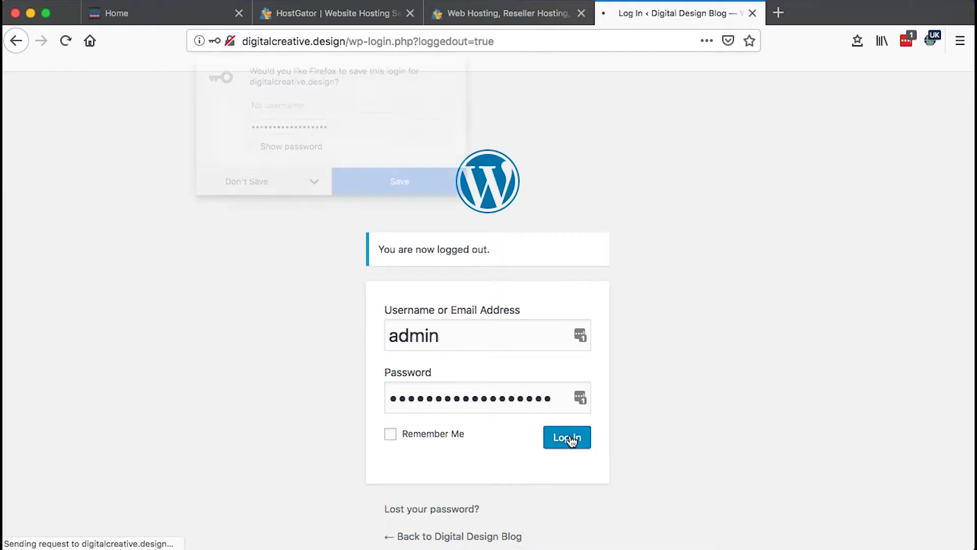
click(230, 177)
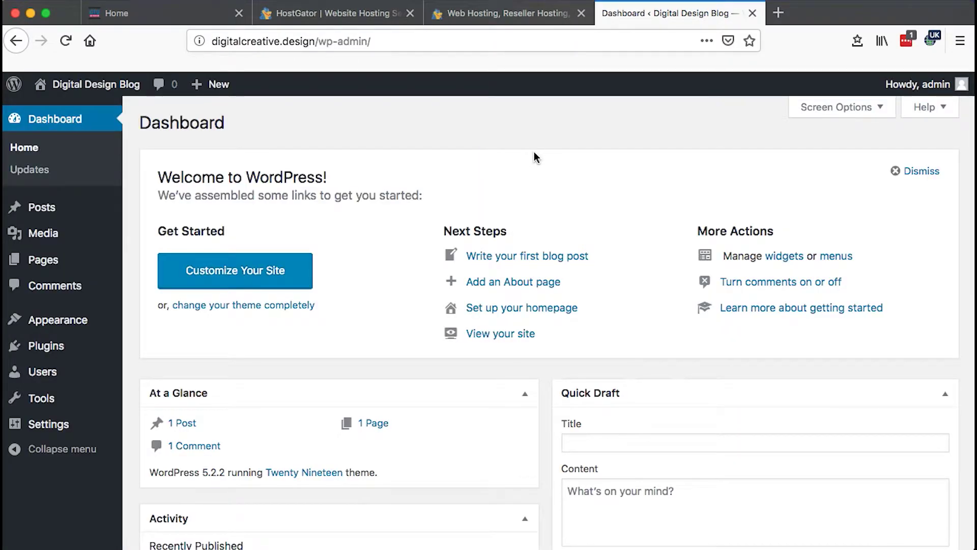
Open the live Digital Design Blog site in a separate browser tab and view its home page.
mouse_move(77, 84)
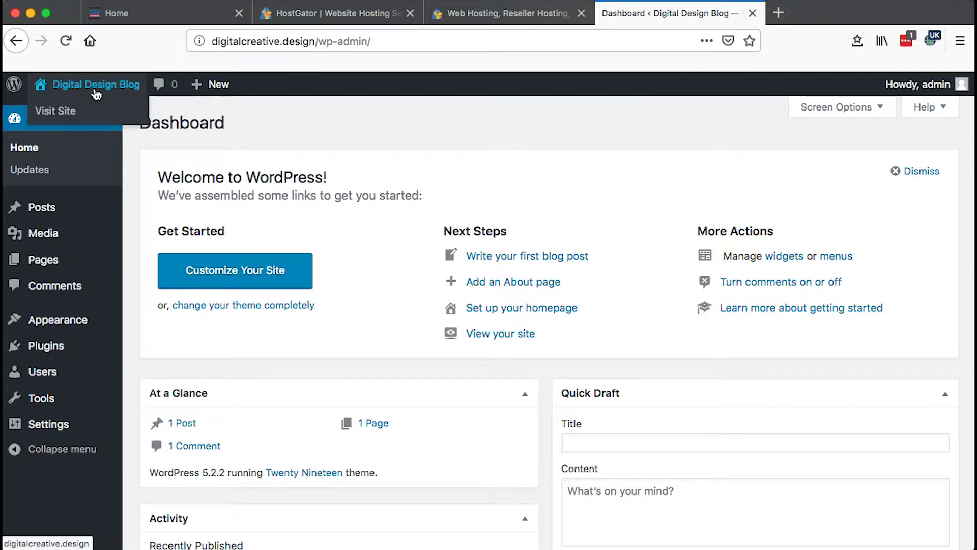
super+click(71, 116)
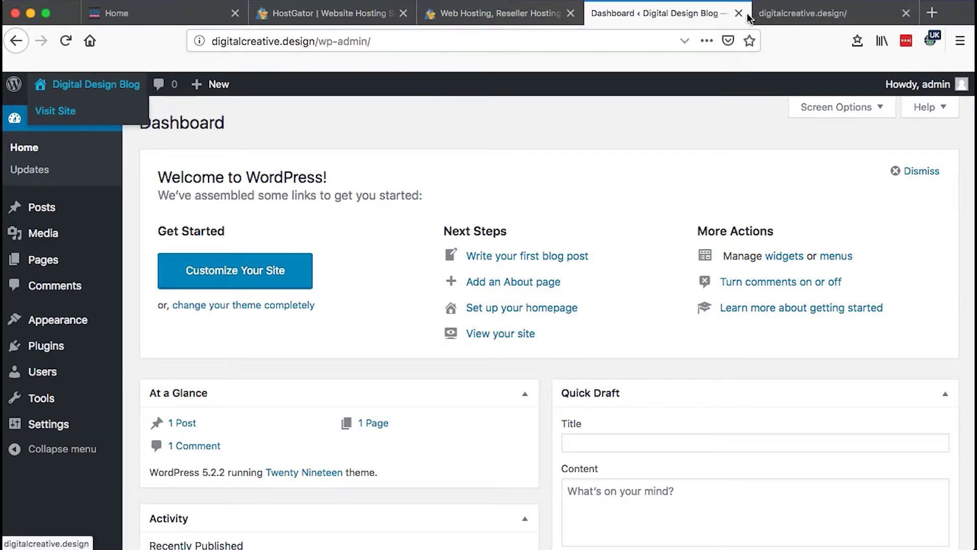
click(821, 20)
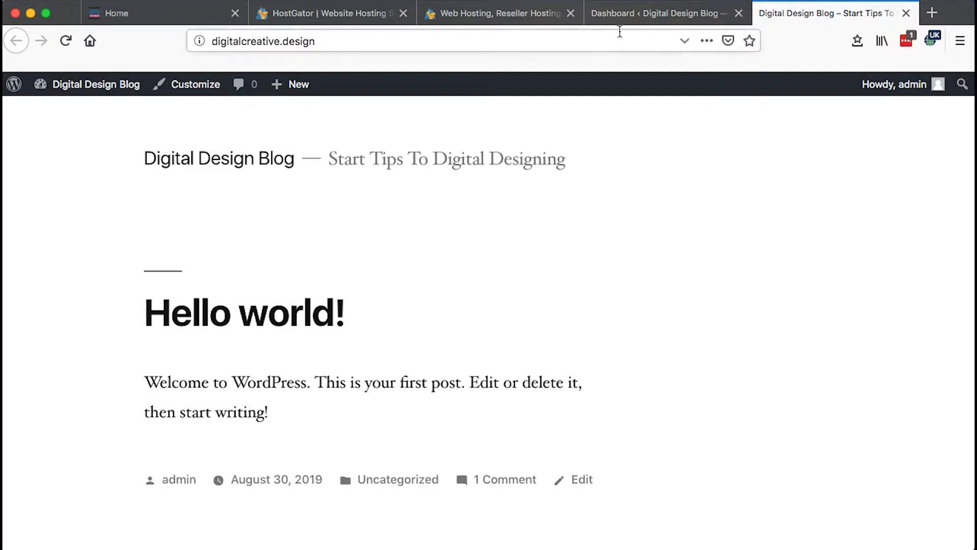
Return to the WordPress dashboard and search for "astra" among the themes available to add.
click(618, 15)
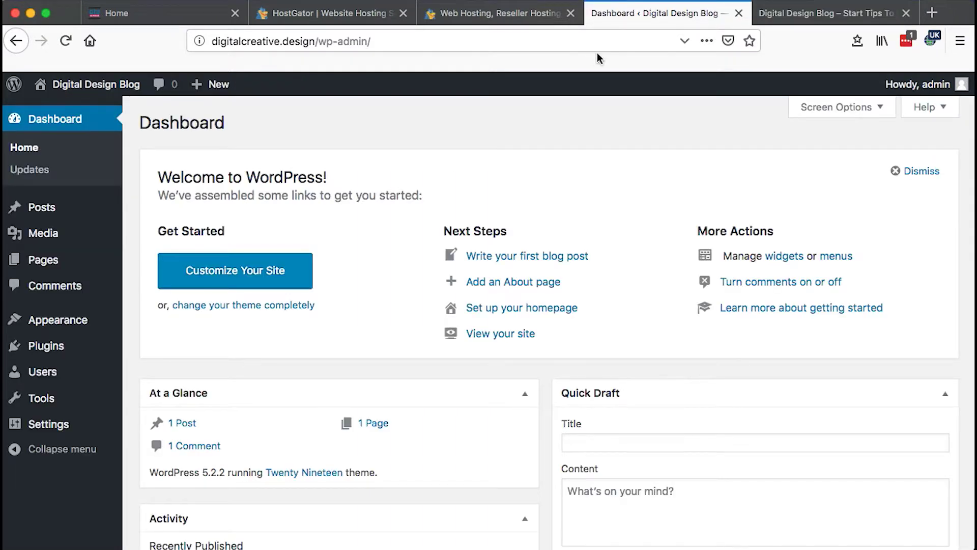
mouse_move(38, 325)
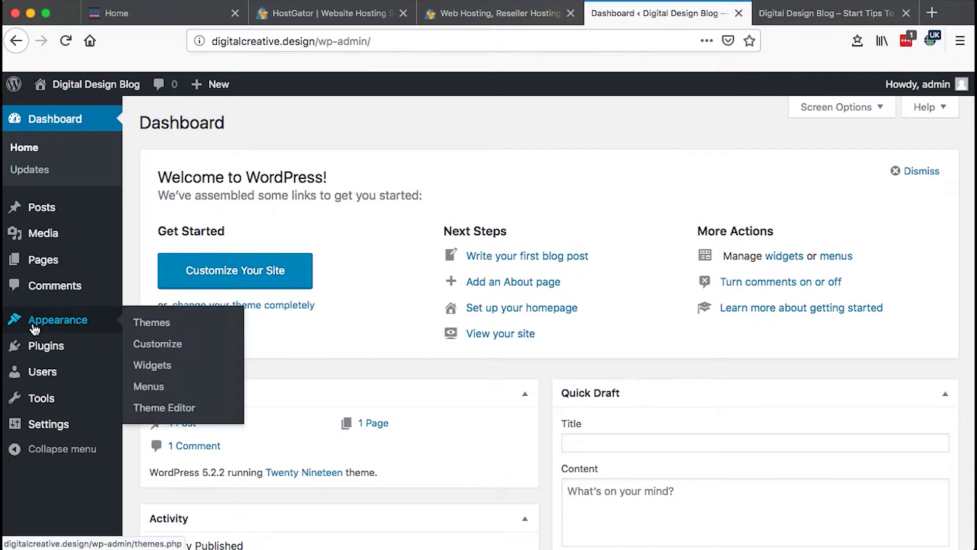
click(142, 325)
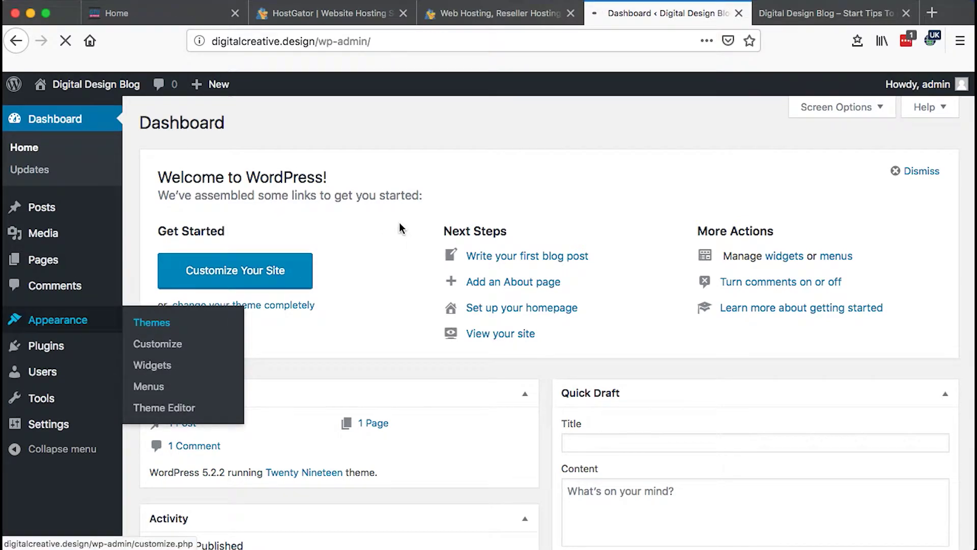
click(283, 122)
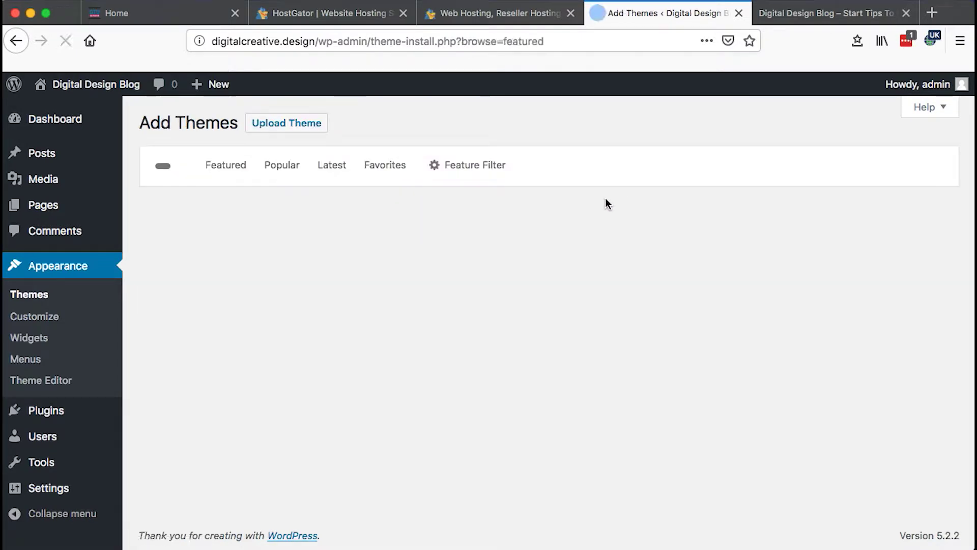
click(778, 168)
text(astra)
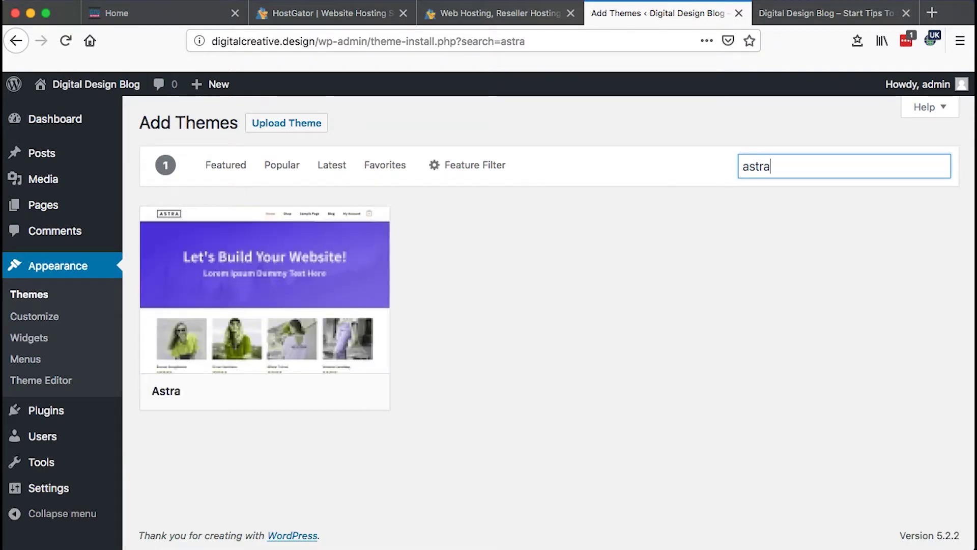
Install the Astra theme and activate it on the site.
mouse_move(322, 405)
click(286, 399)
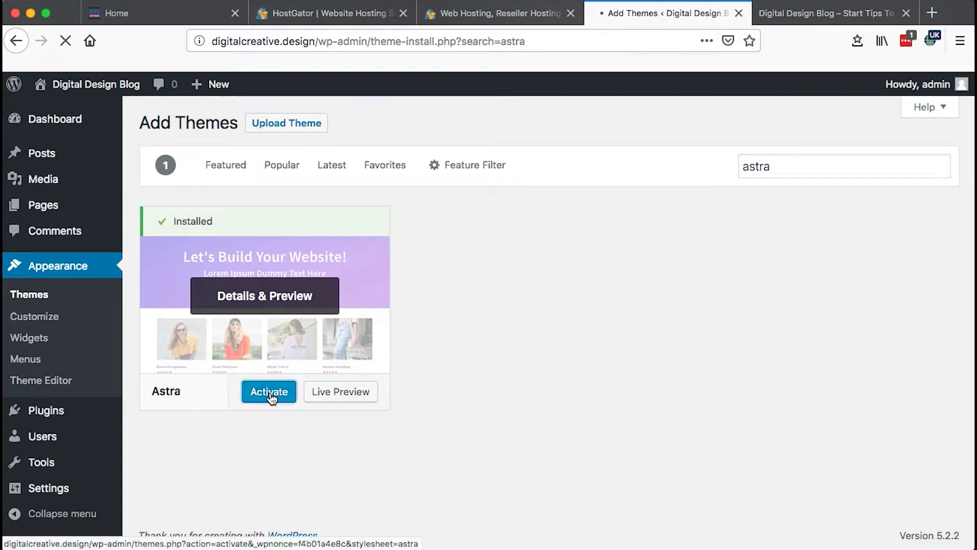
click(269, 393)
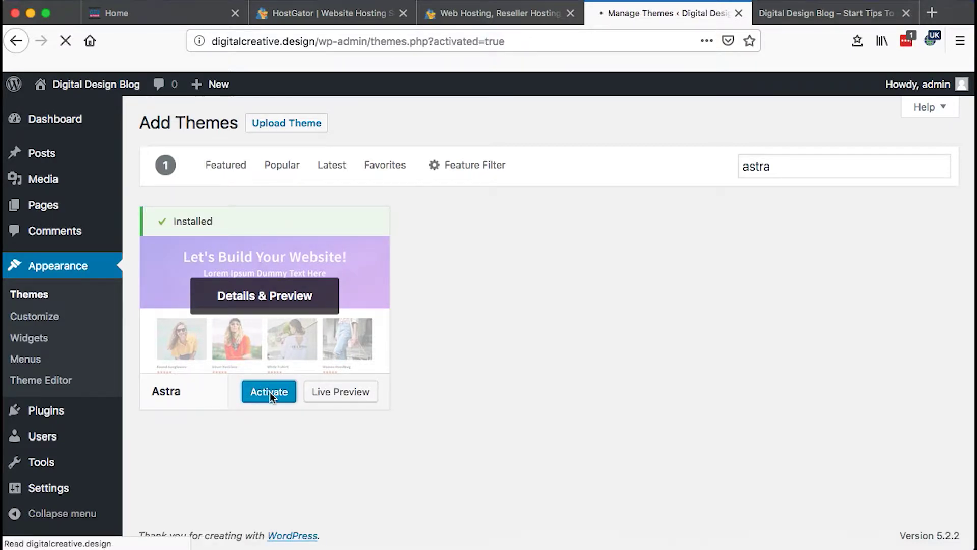
Look over the Manage Themes page and open the active Astra theme for customization.
scroll(393, 488, down, 6)
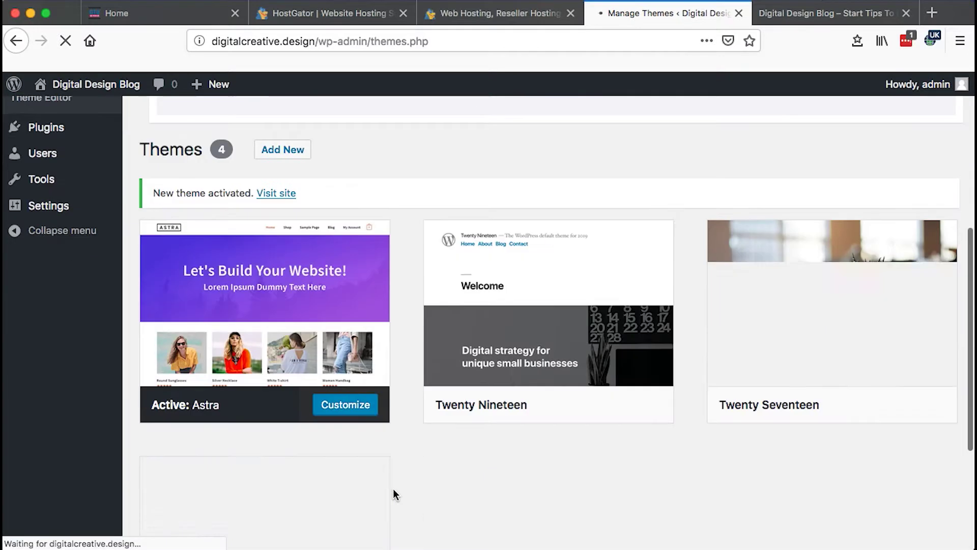
scroll(393, 488, up, 5)
scroll(393, 487, down, 3)
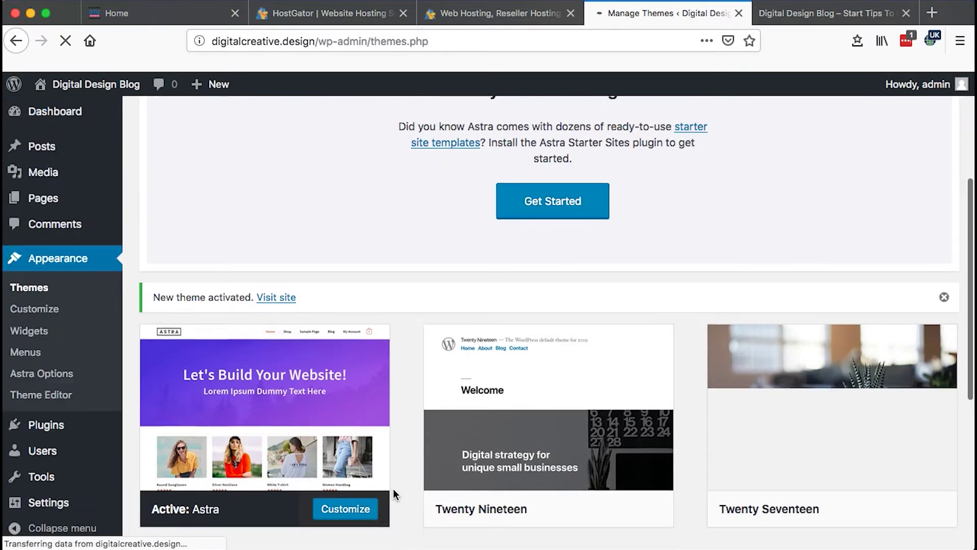
click(351, 506)
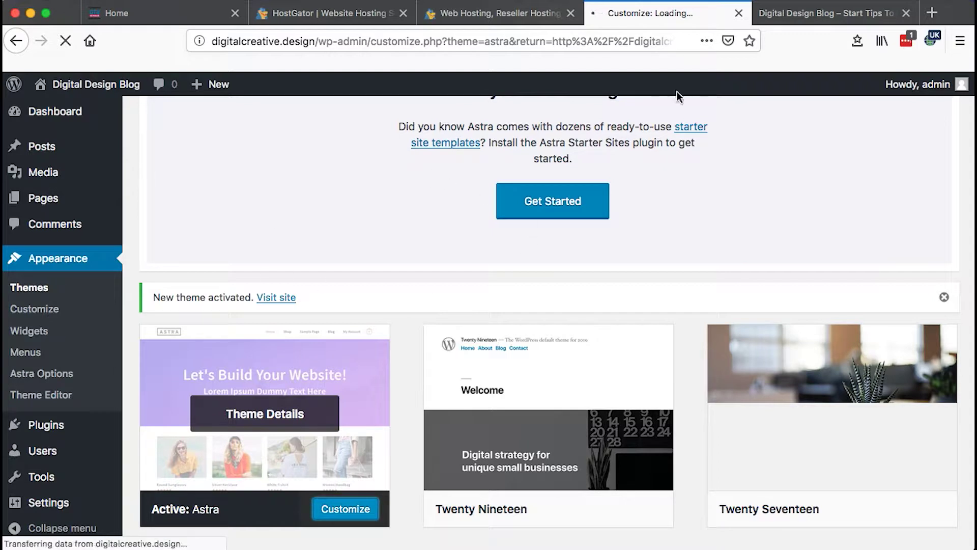
Reload the live blog's home page to view it with the Astra theme, and return to the theme customizer.
click(830, 15)
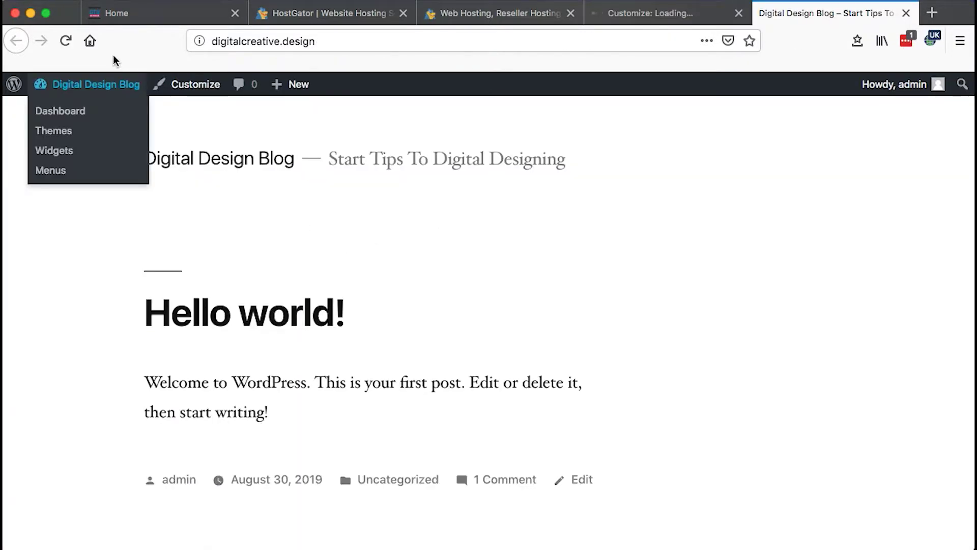
click(59, 43)
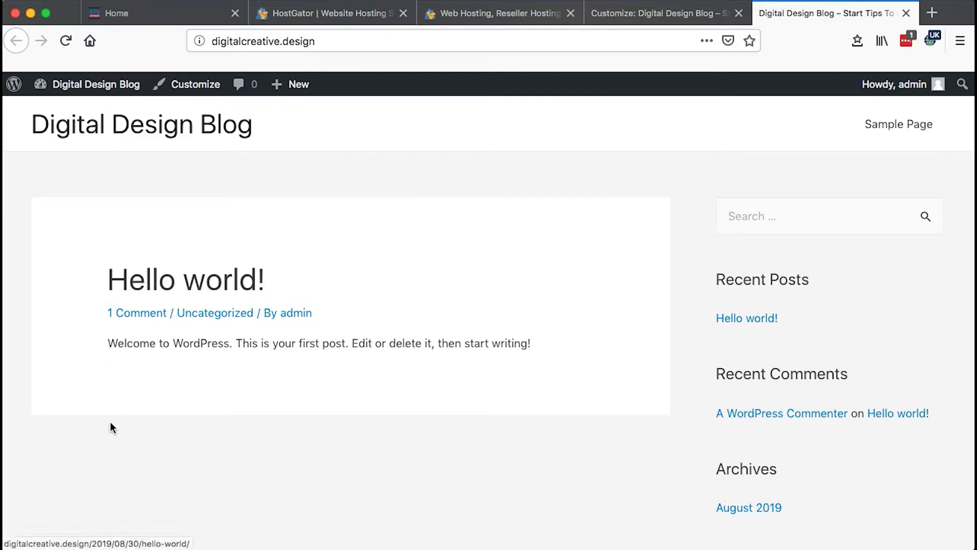
click(627, 17)
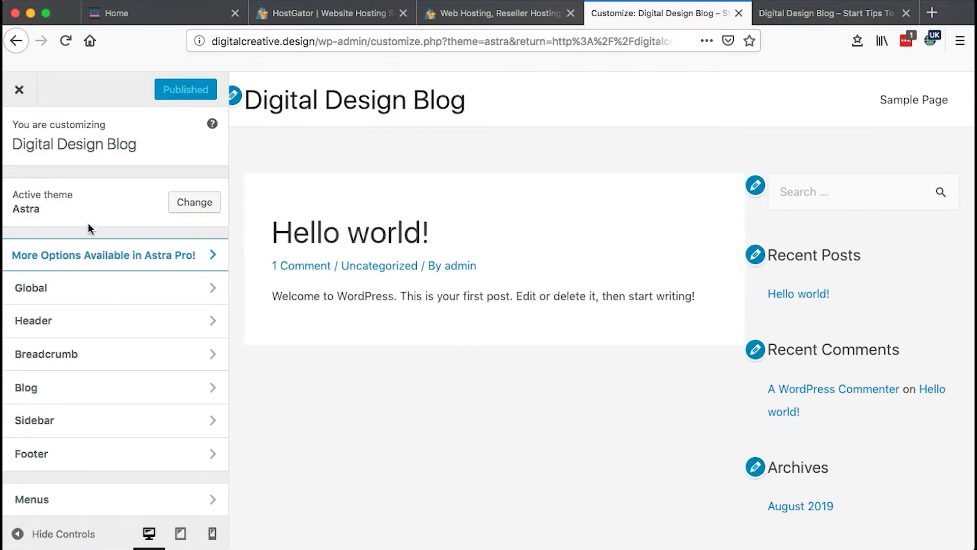
Look over the customizer's sections and open the Container settings in the Global section.
scroll(120, 301, down, 3)
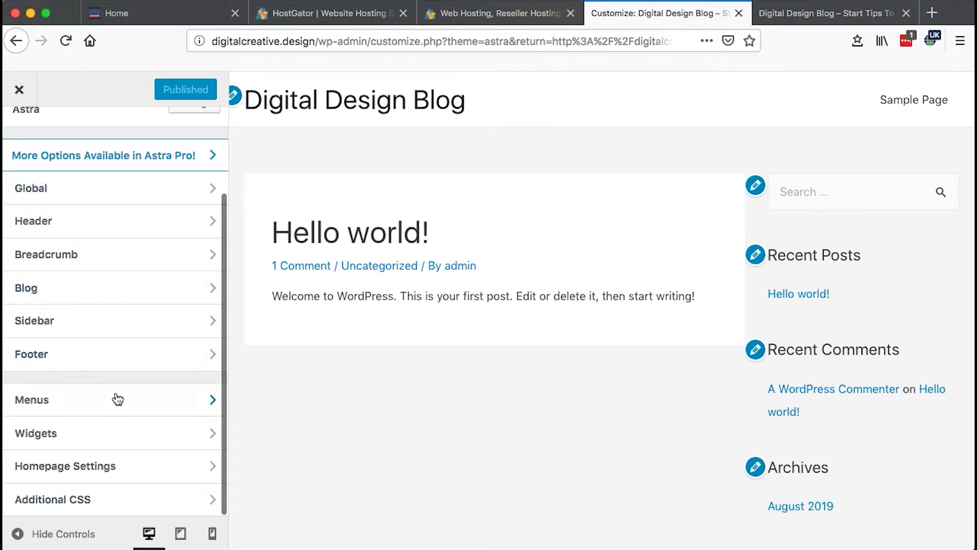
scroll(88, 359, up, 3)
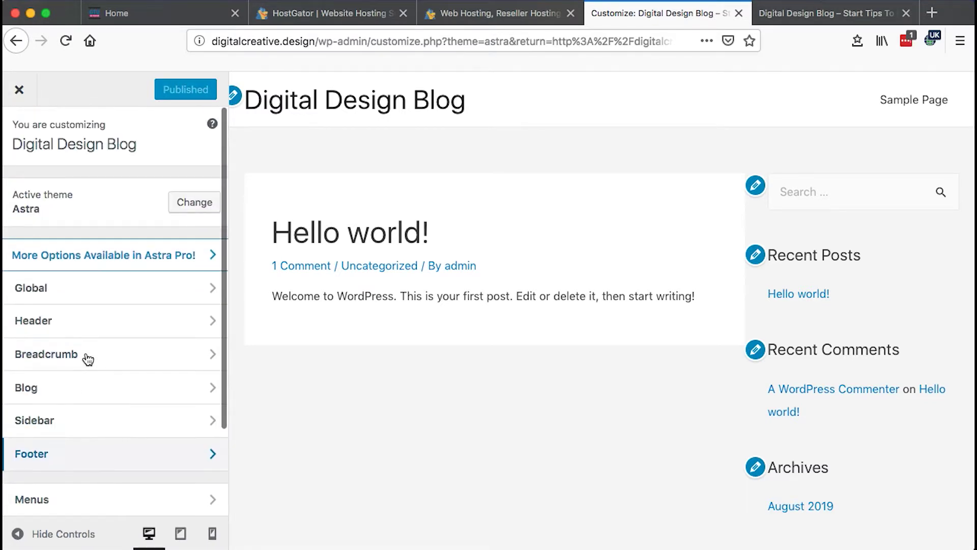
click(71, 298)
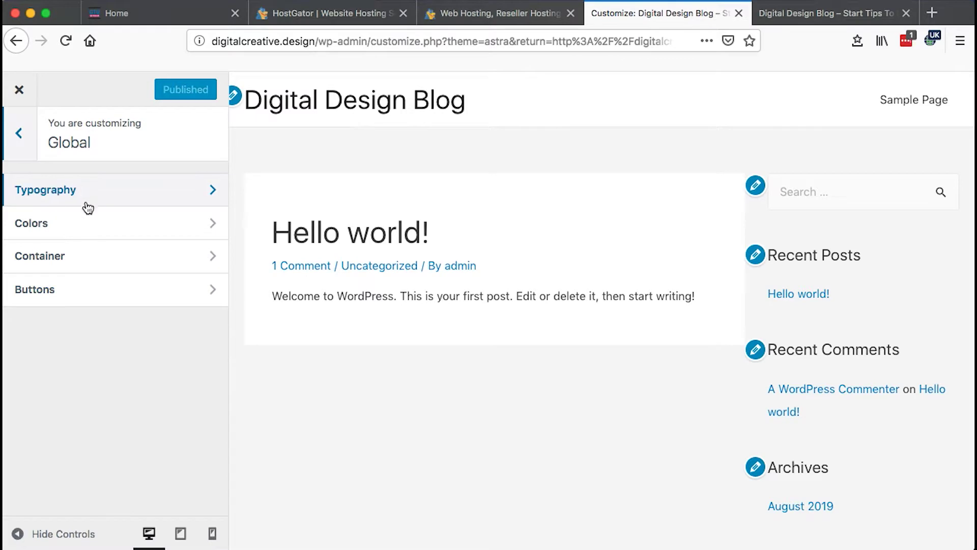
click(90, 262)
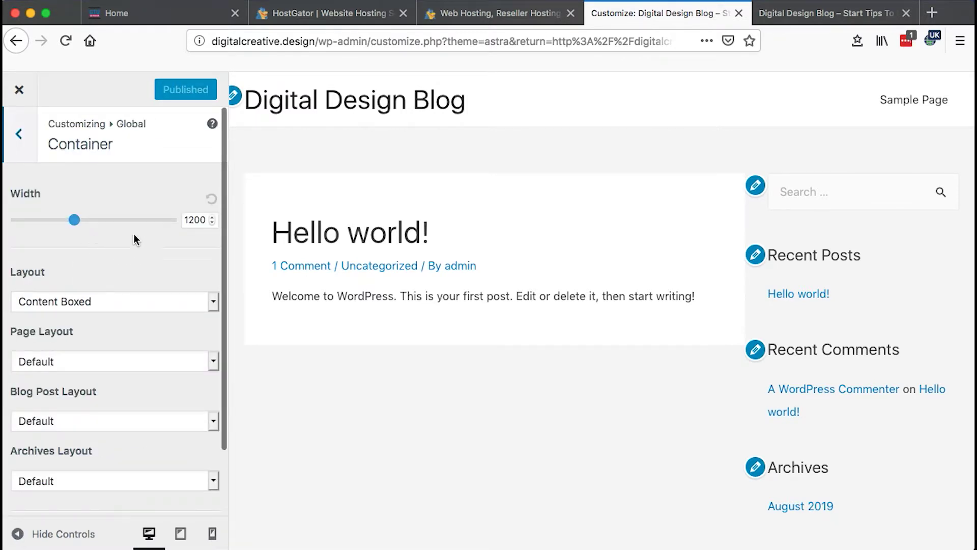
Check the live site's current layout, set the global container width to 900, and publish the change.
click(786, 11)
click(662, 13)
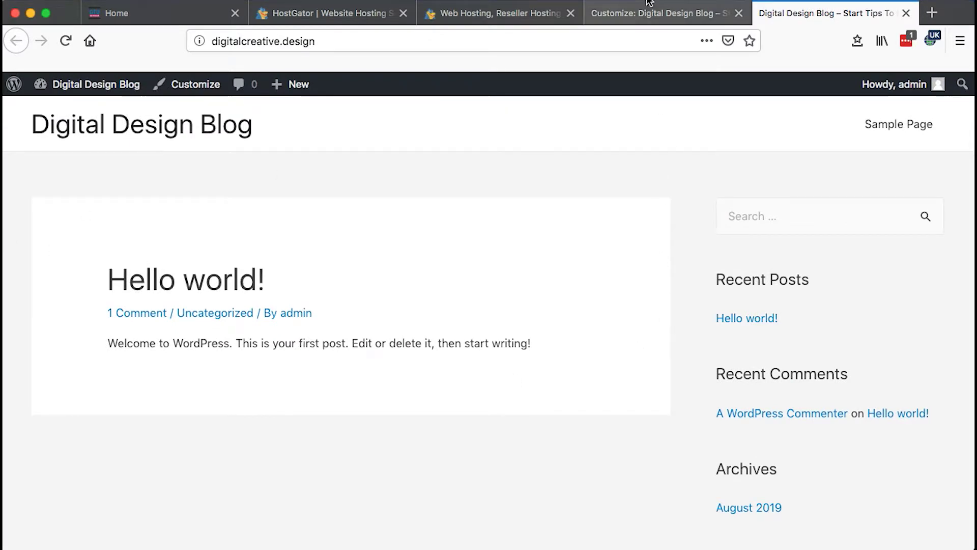
double_click(191, 219)
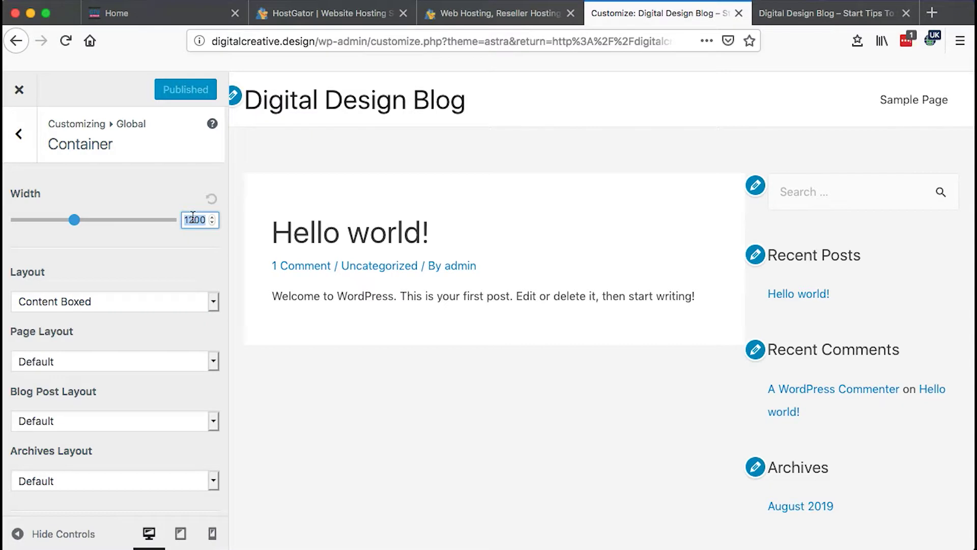
text(900)
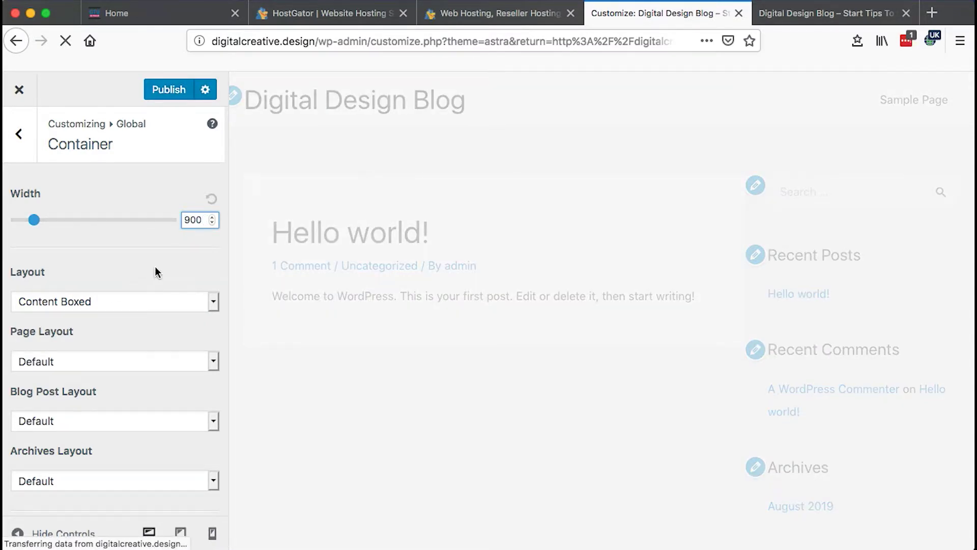
click(157, 90)
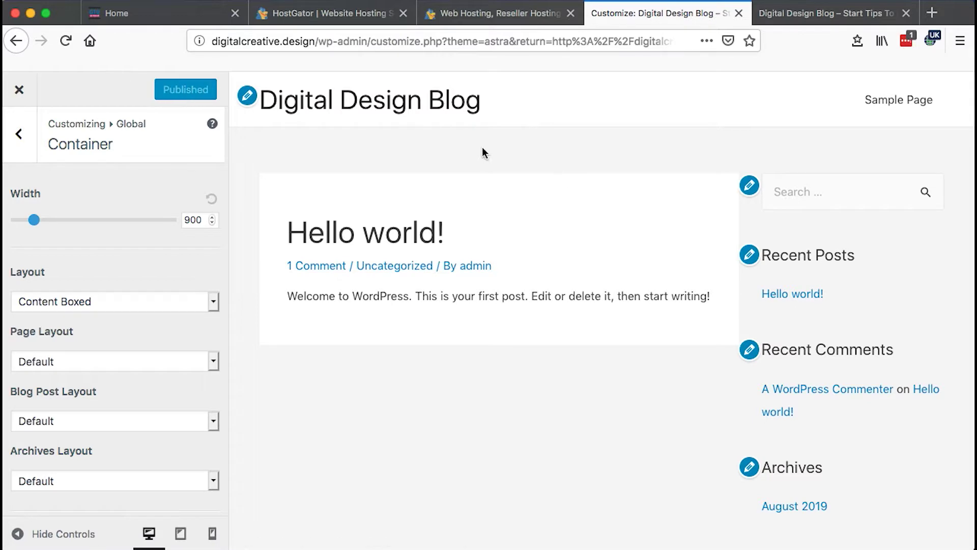
Reload the live blog to check the new container width, and return to the customizer.
click(780, 16)
mouse_move(73, 100)
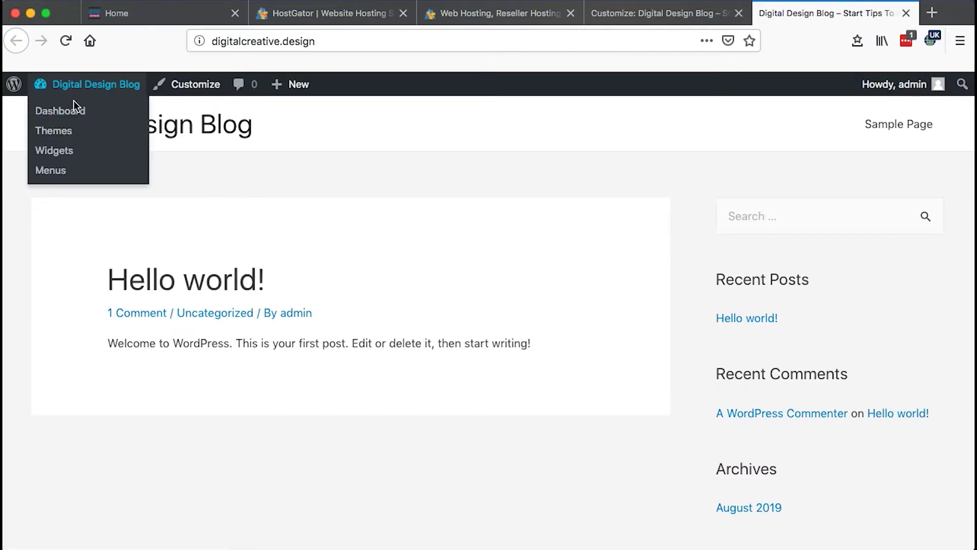
click(65, 41)
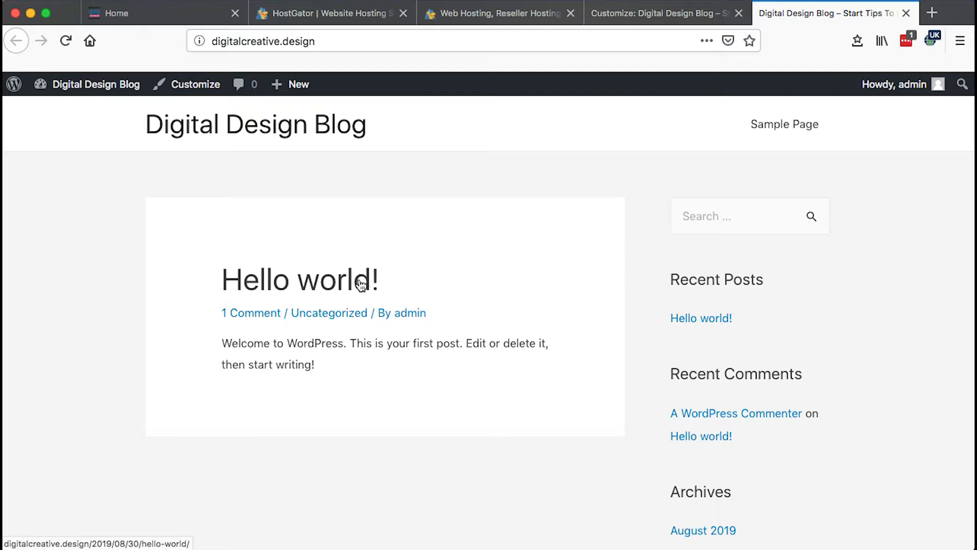
click(642, 15)
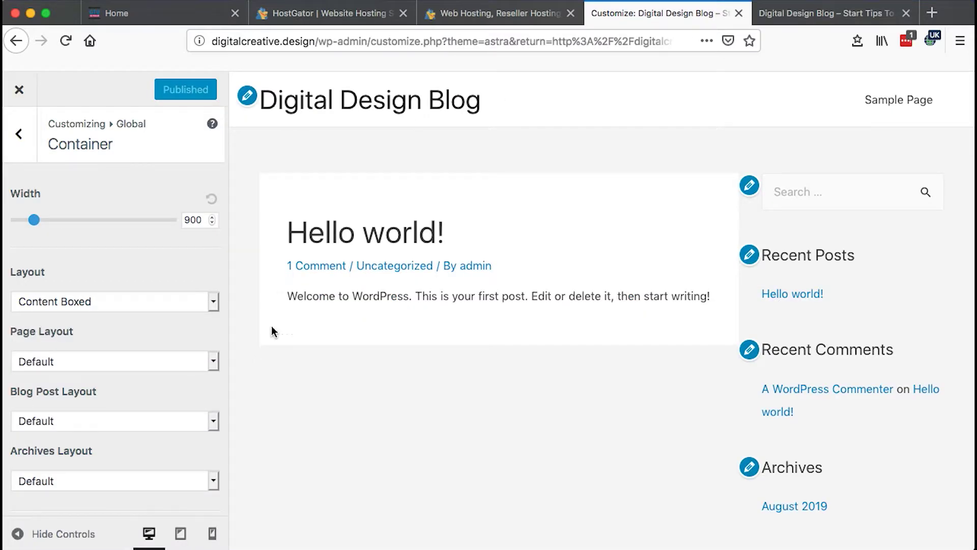
Leave the Global settings and open the Header's Site Identity settings.
click(25, 148)
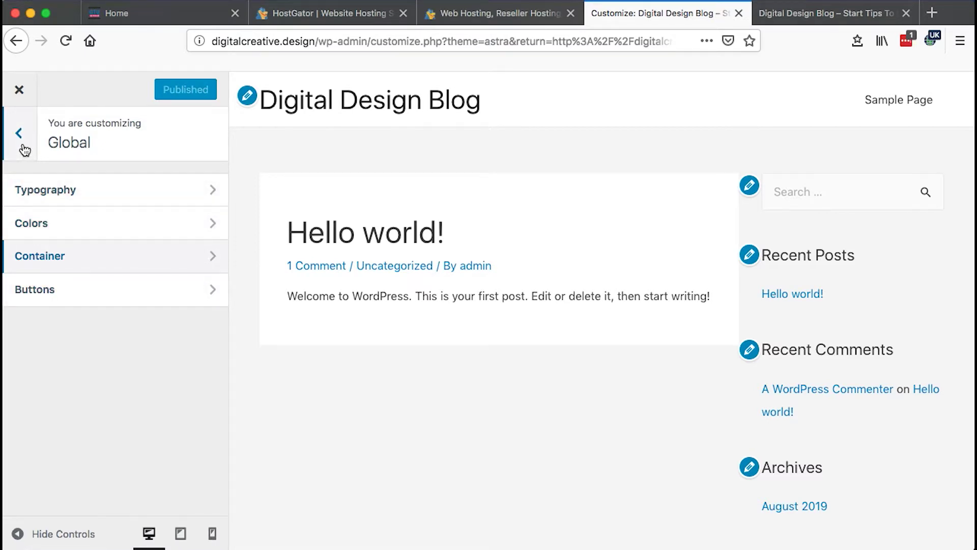
click(21, 134)
click(94, 331)
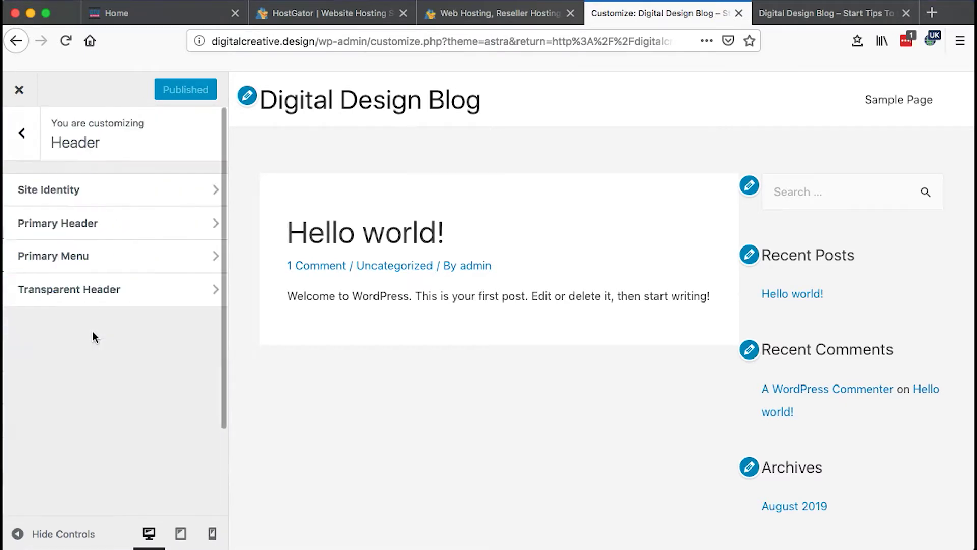
click(114, 194)
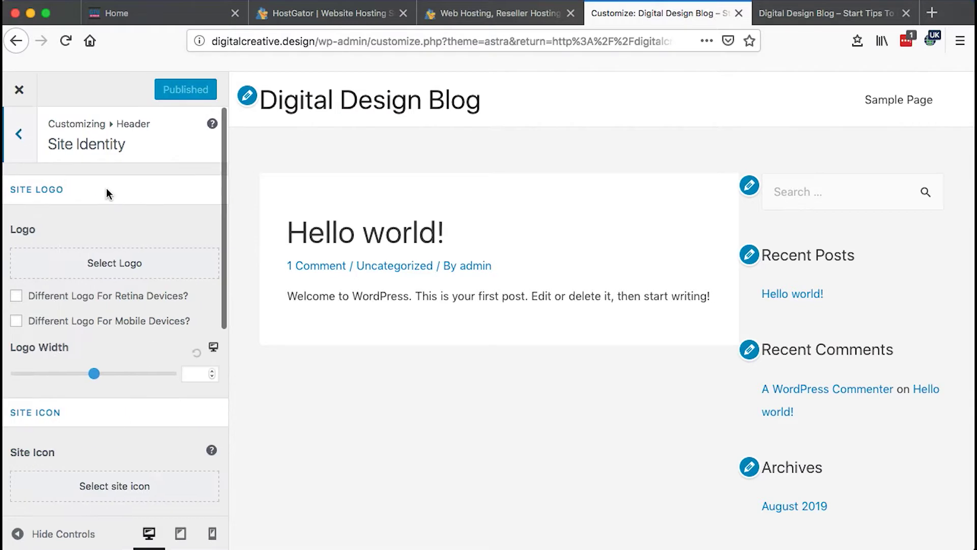
scroll(122, 204, down, 2)
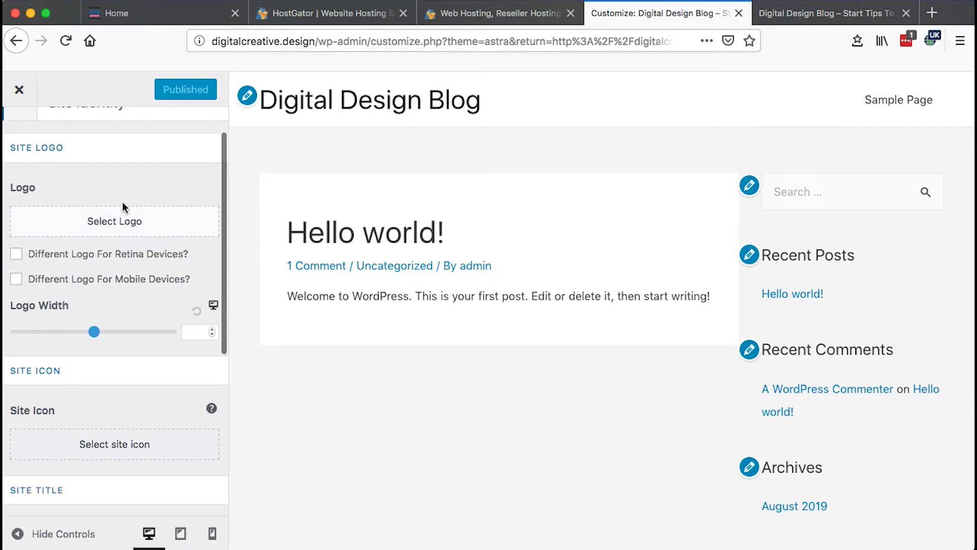
click(102, 221)
click(464, 336)
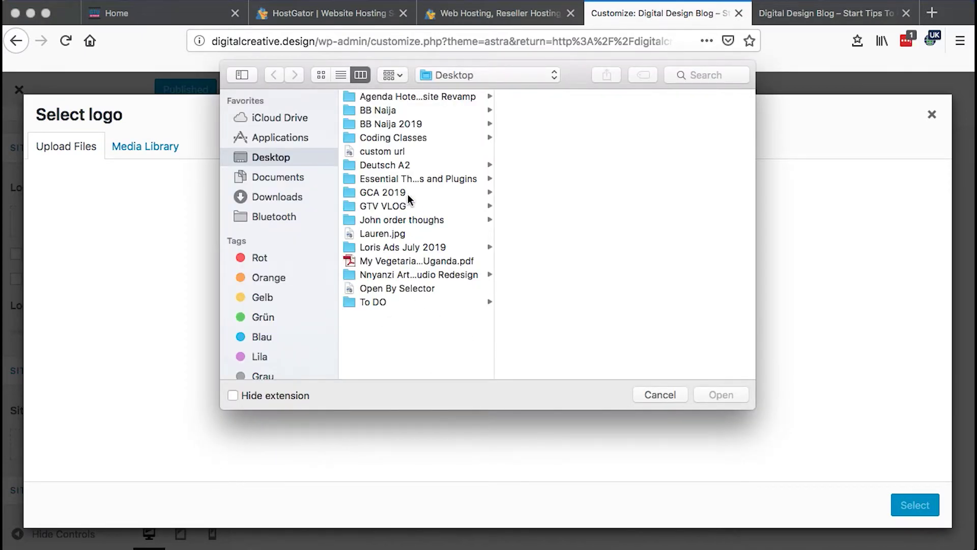
click(398, 289)
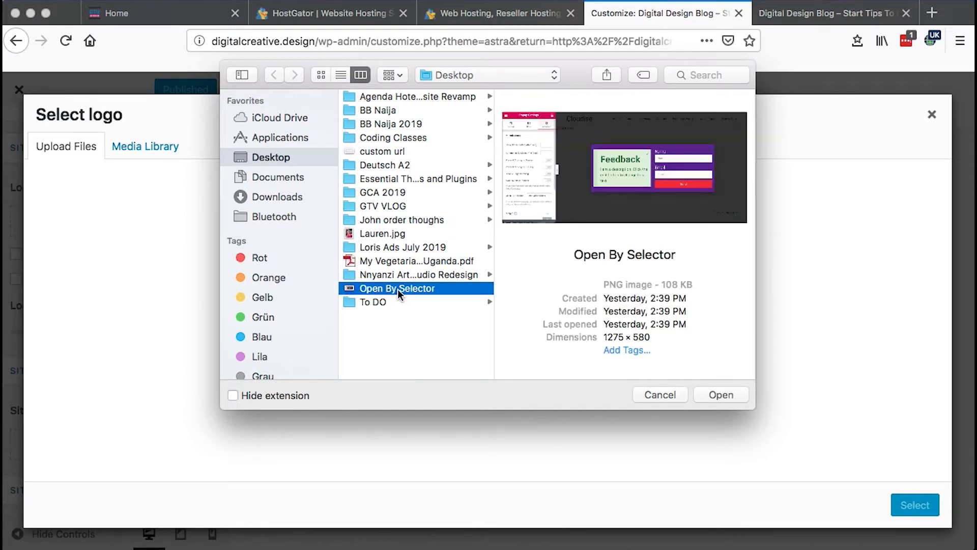
click(657, 390)
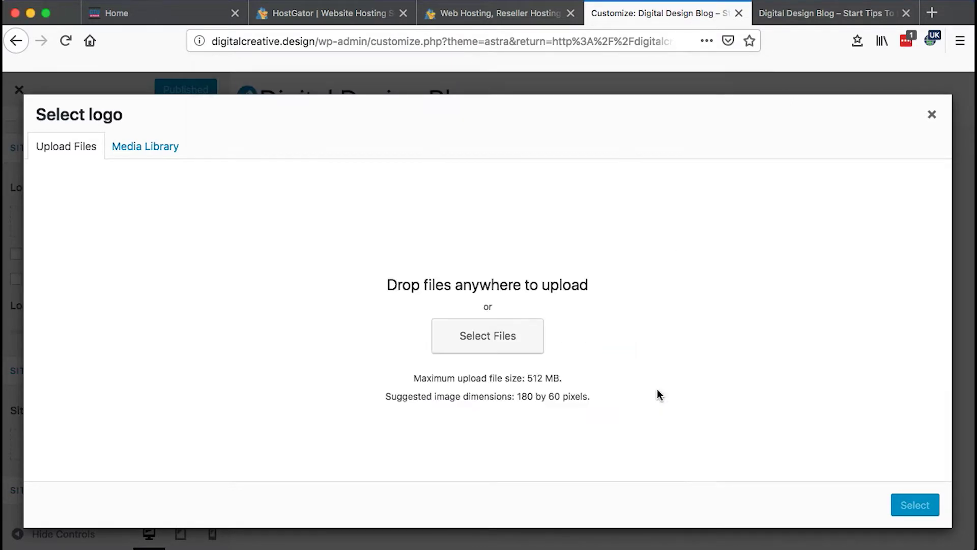
click(927, 116)
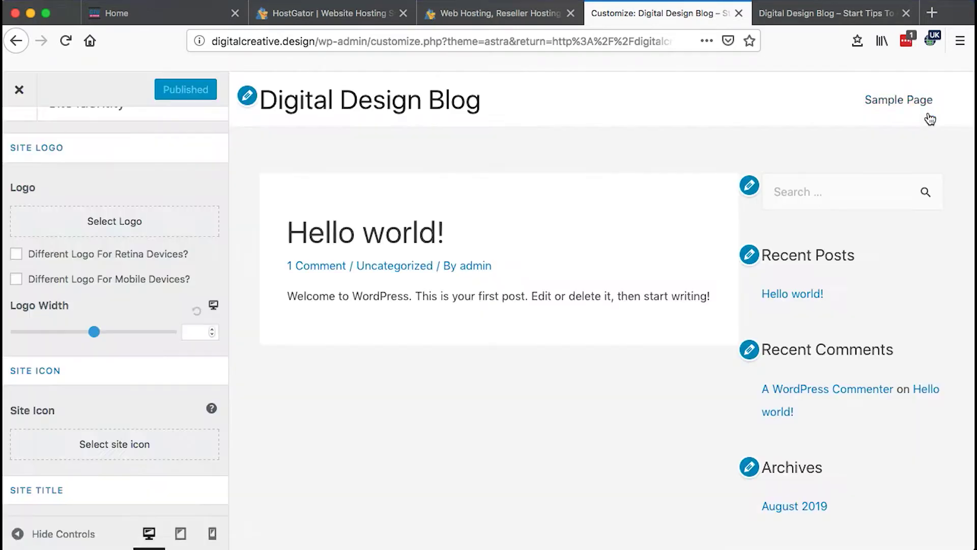
Examine the Site Identity options for the site icon, site title and tagline.
scroll(295, 392, down, 2)
scroll(294, 395, down, 1)
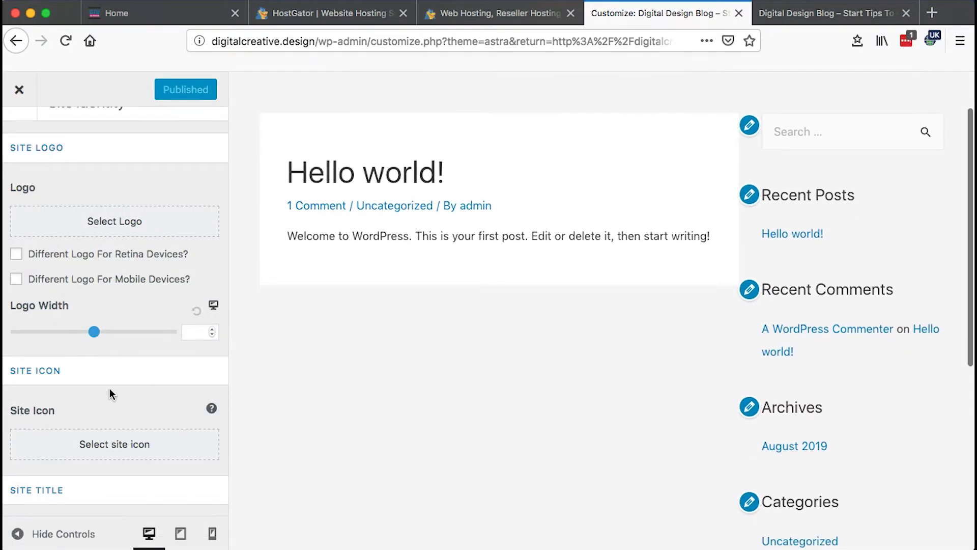
scroll(109, 387, down, 5)
scroll(95, 363, down, 1)
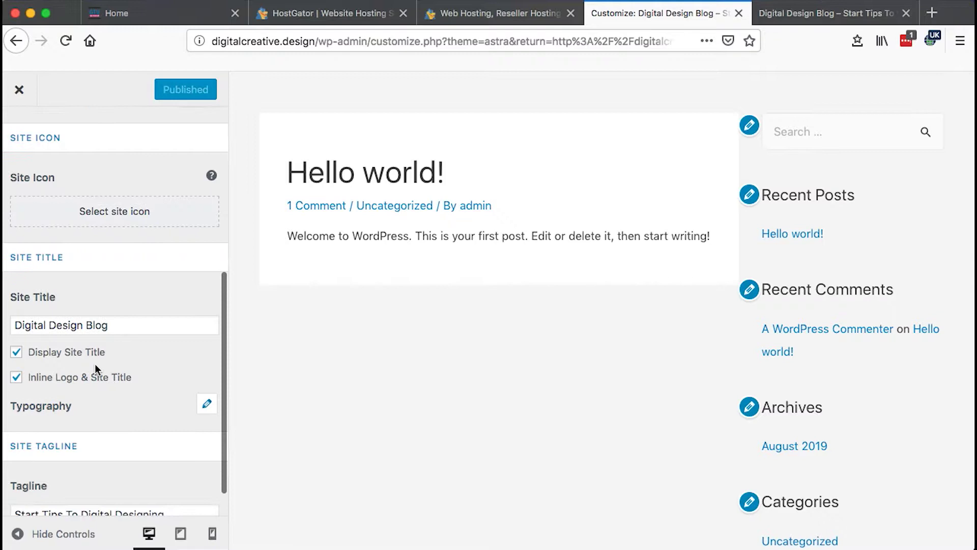
scroll(444, 235, up, 2)
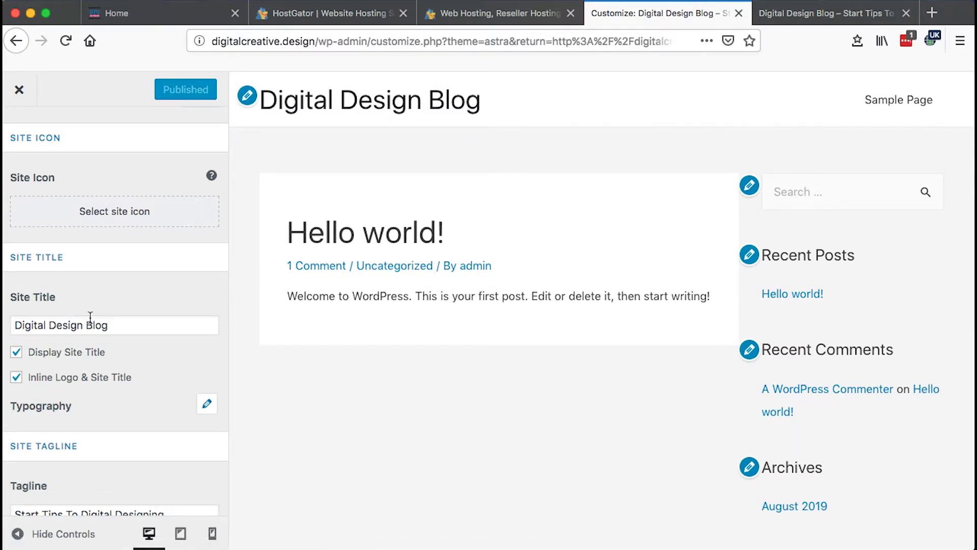
scroll(171, 453, down, 1)
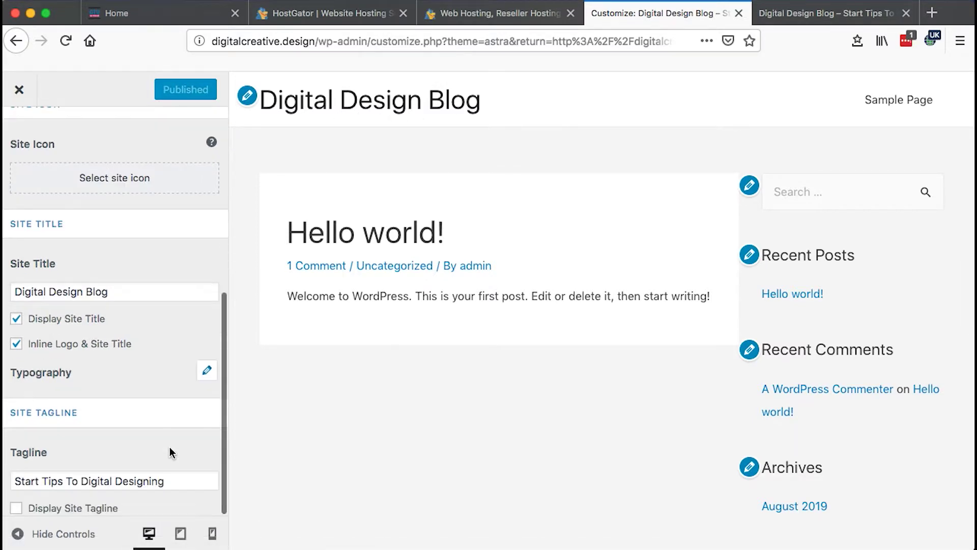
scroll(172, 405, up, 9)
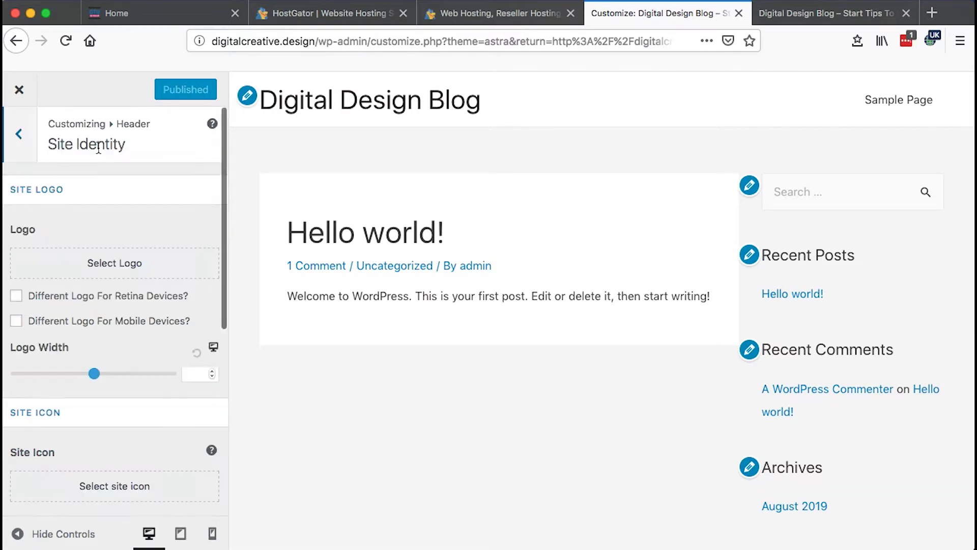
Open the Primary Header settings and examine the layout, width, bottom border and mobile header options.
click(19, 134)
click(95, 237)
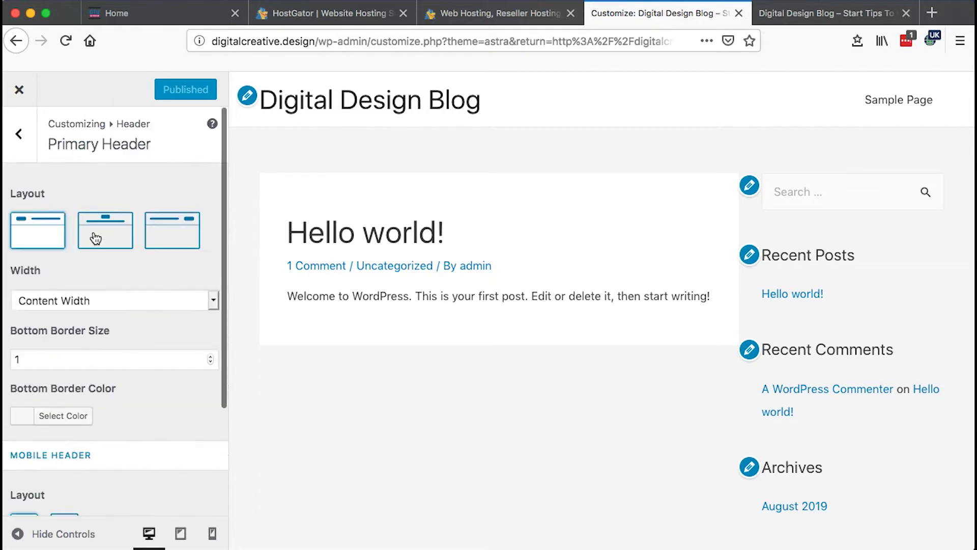
scroll(128, 326, down, 1)
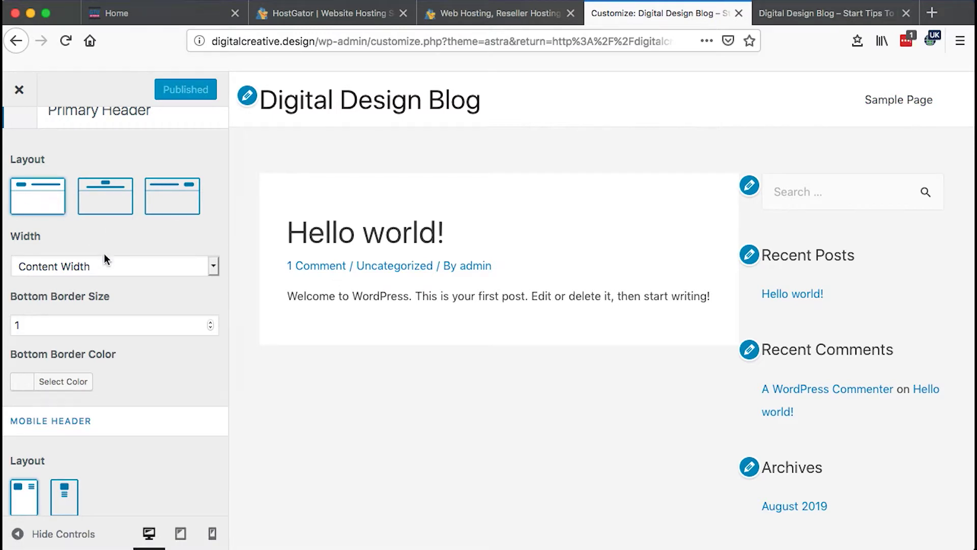
scroll(106, 275, down, 4)
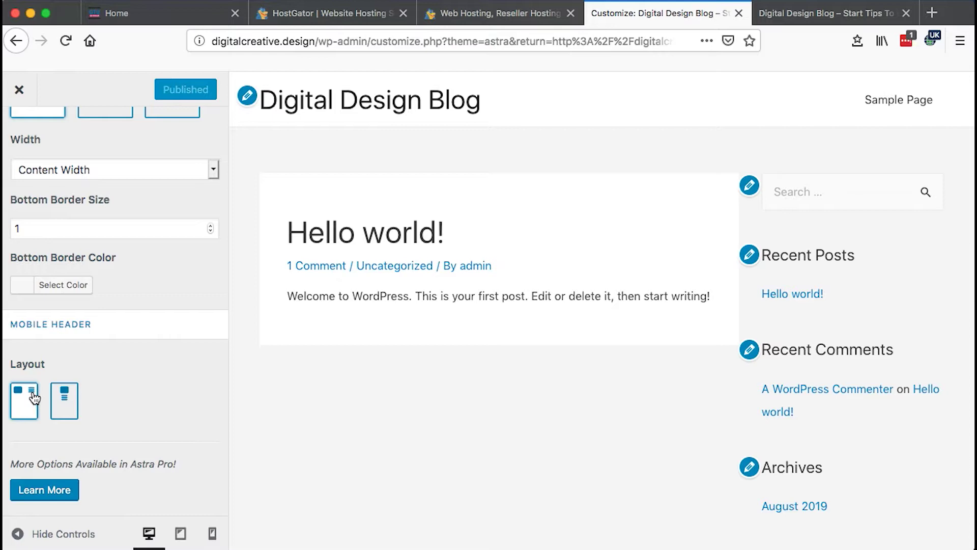
scroll(162, 365, up, 3)
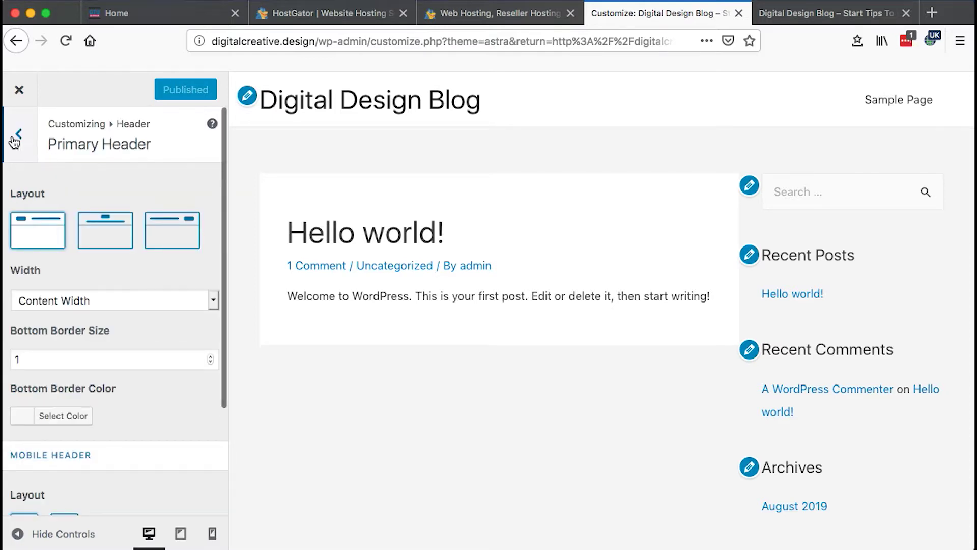
Create a new menu named Main Menu and assign it to the Primary Menu location.
click(18, 135)
click(17, 134)
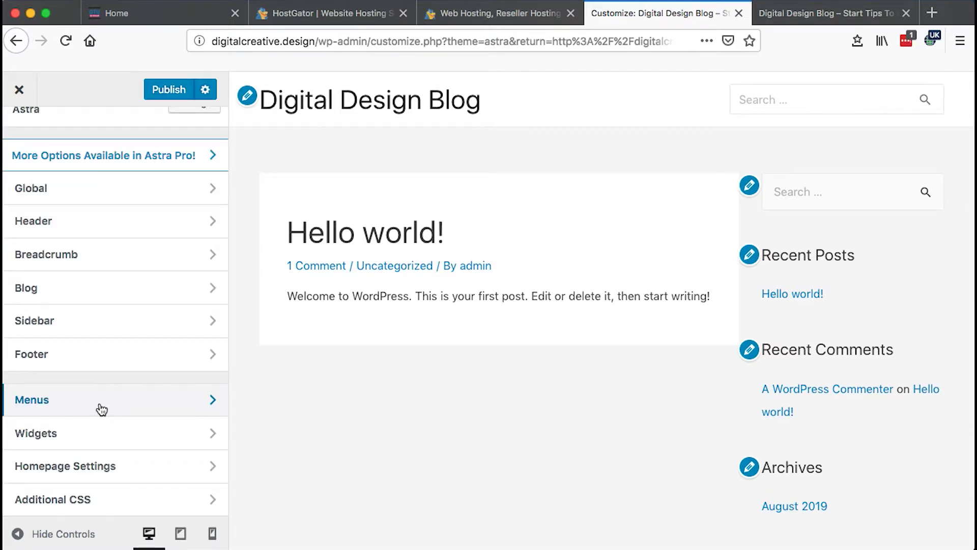
click(100, 405)
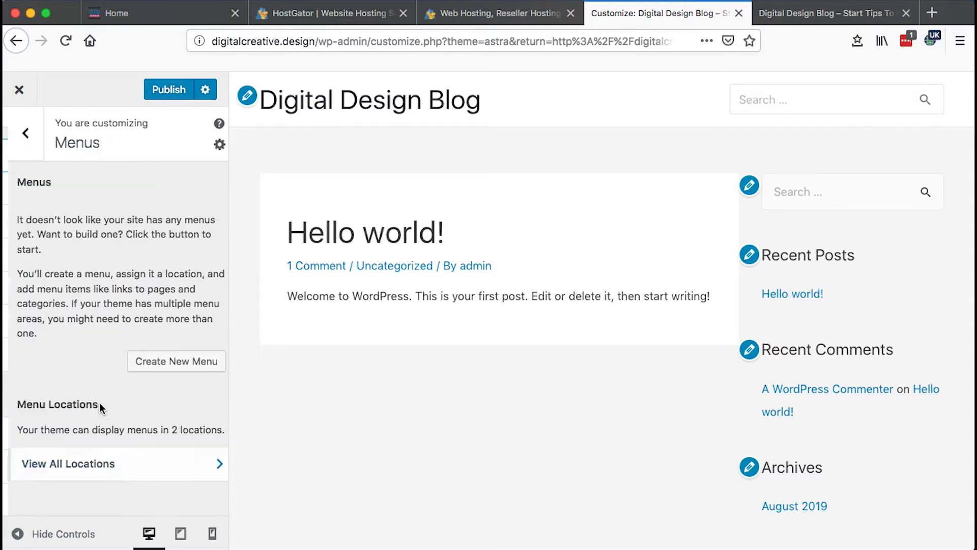
click(163, 362)
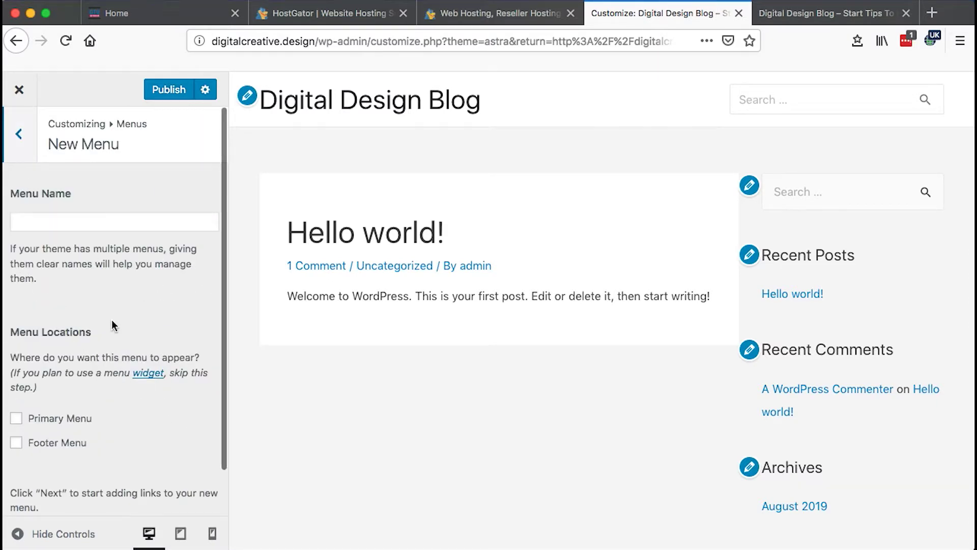
click(63, 218)
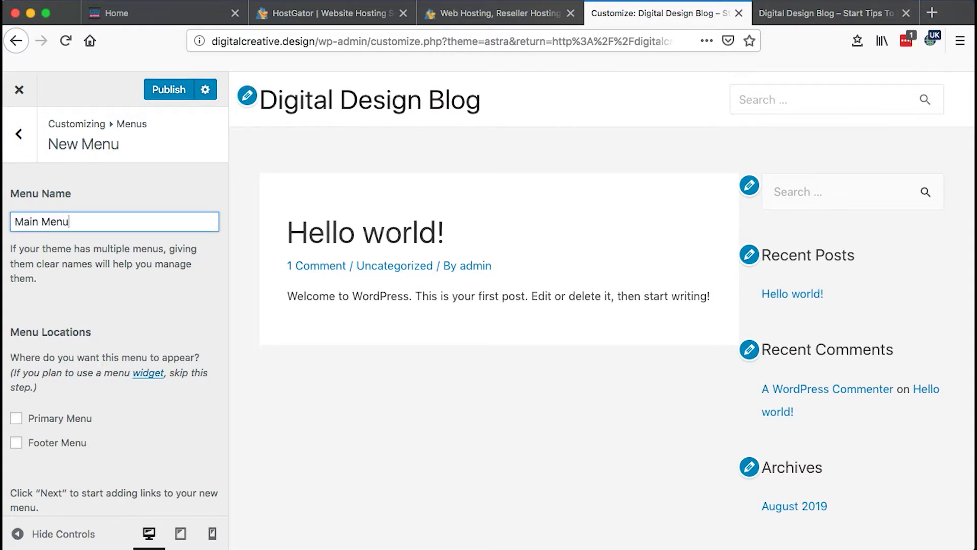
scroll(53, 375, down, 2)
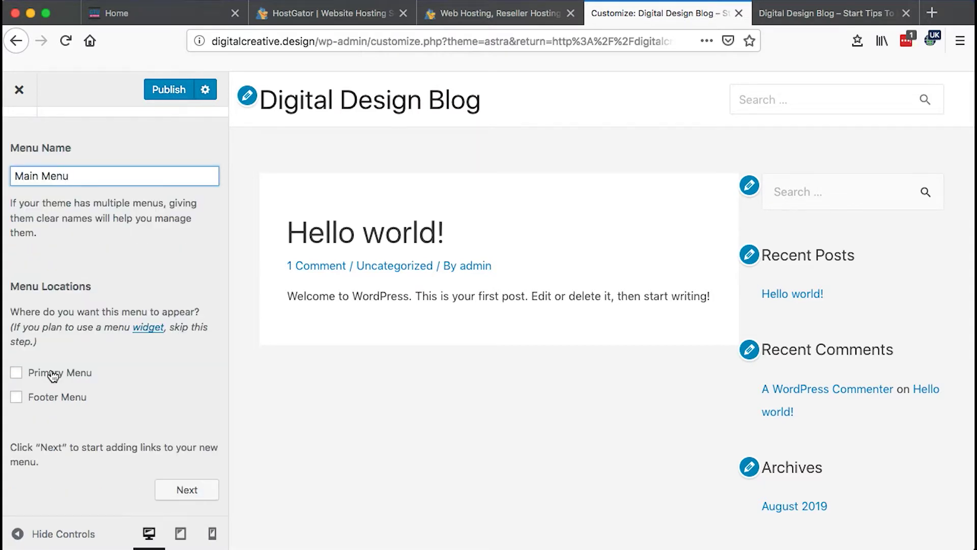
click(53, 376)
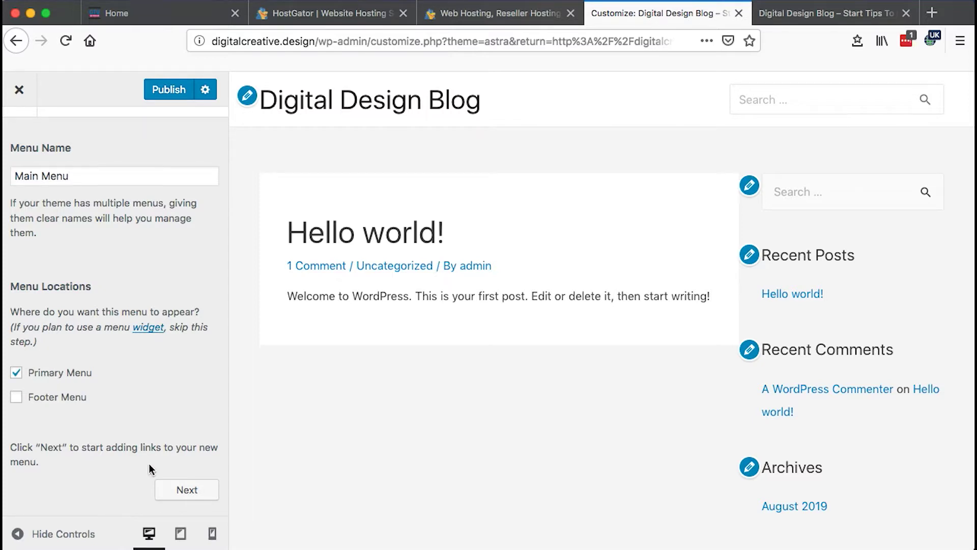
click(187, 489)
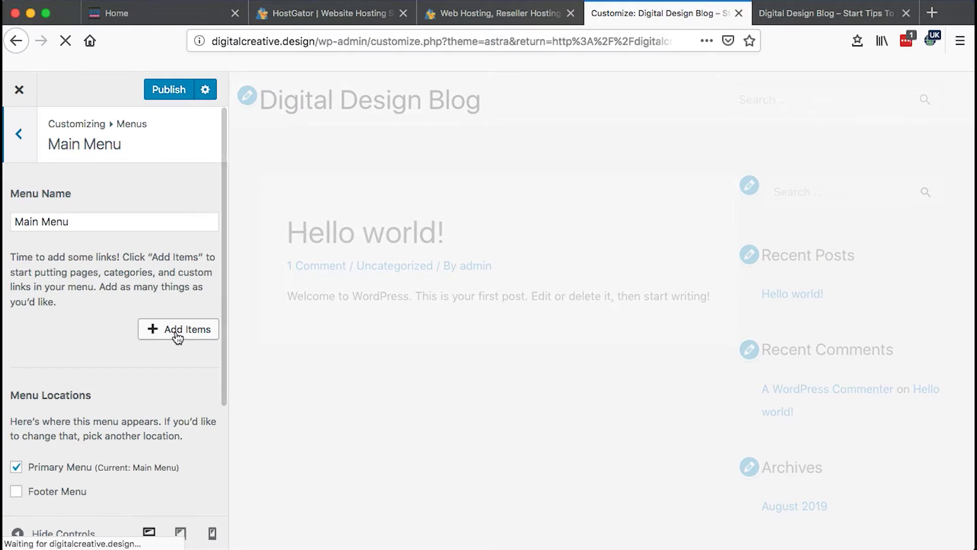
Look through the category items available for Main Menu and publish the new menu.
click(178, 331)
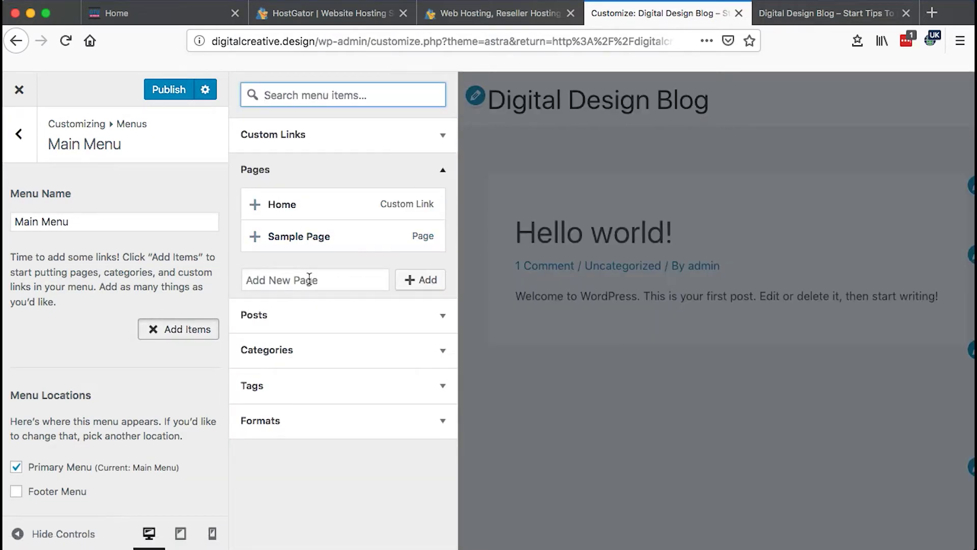
click(295, 356)
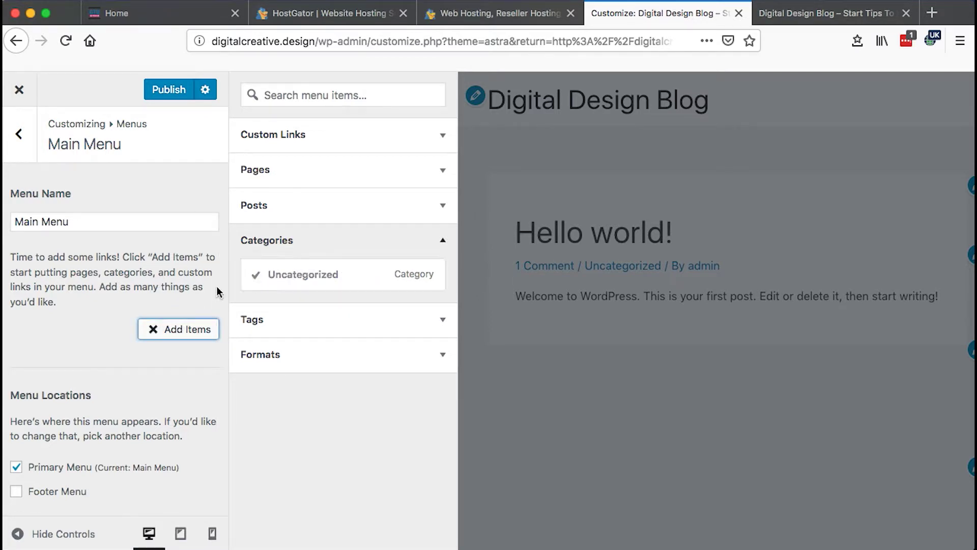
scroll(188, 276, down, 5)
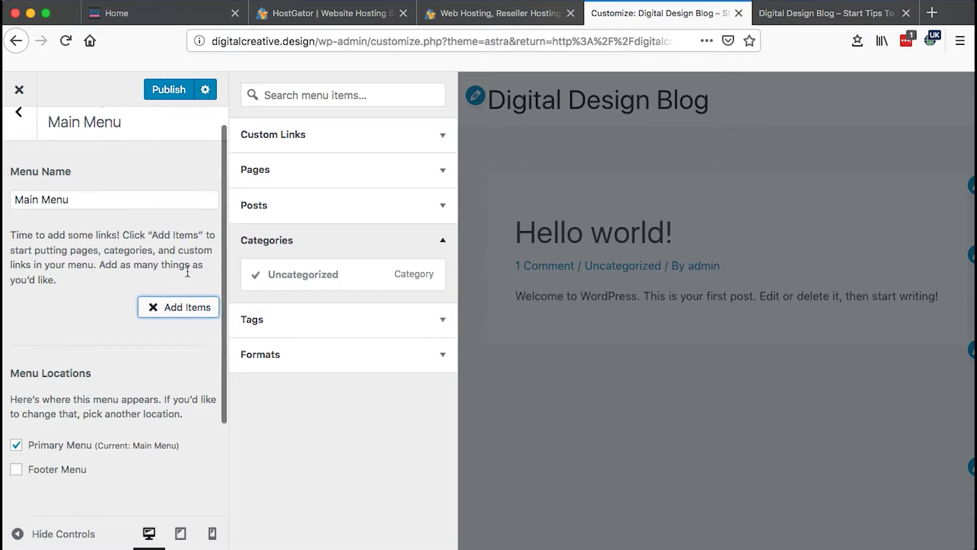
scroll(187, 276, up, 5)
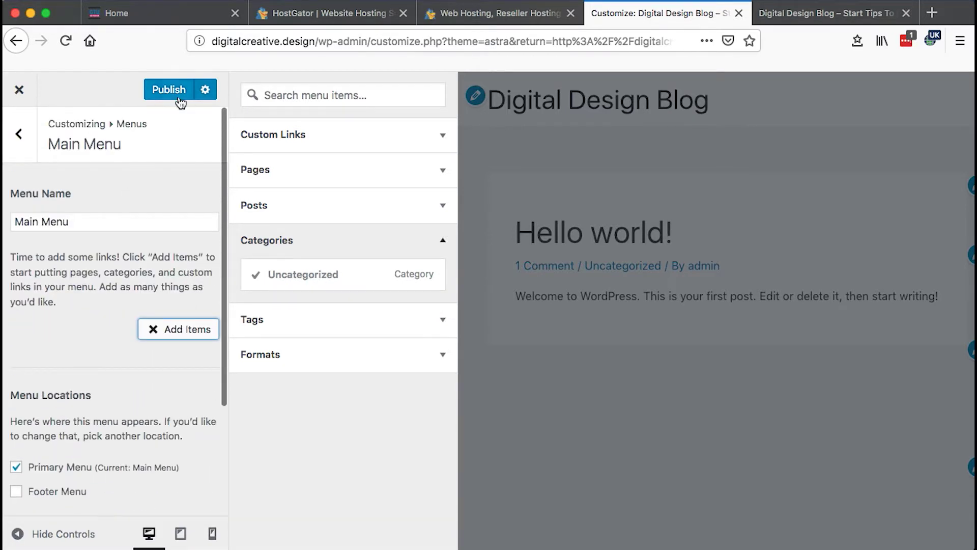
click(166, 88)
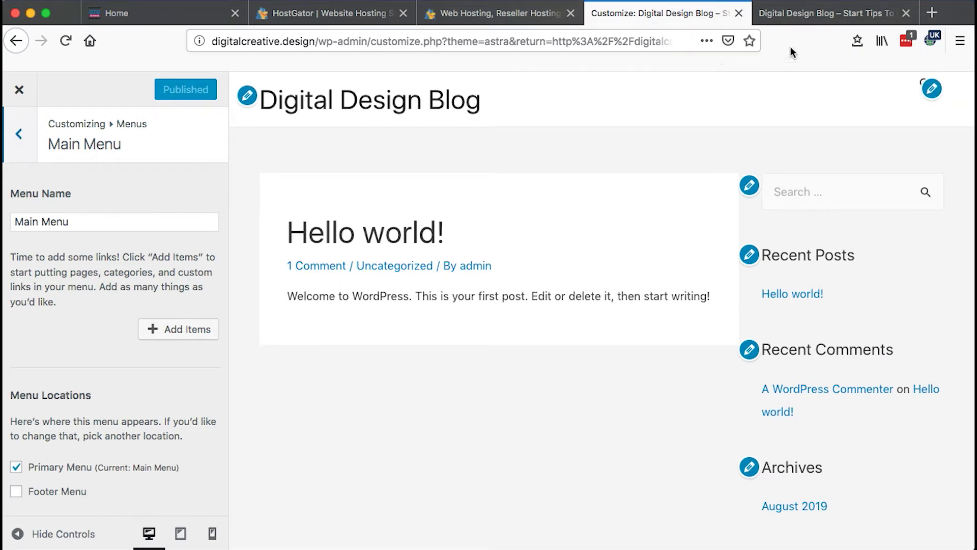
Open the Menus admin page from the live blog, briefly checking back on the customizer.
click(780, 13)
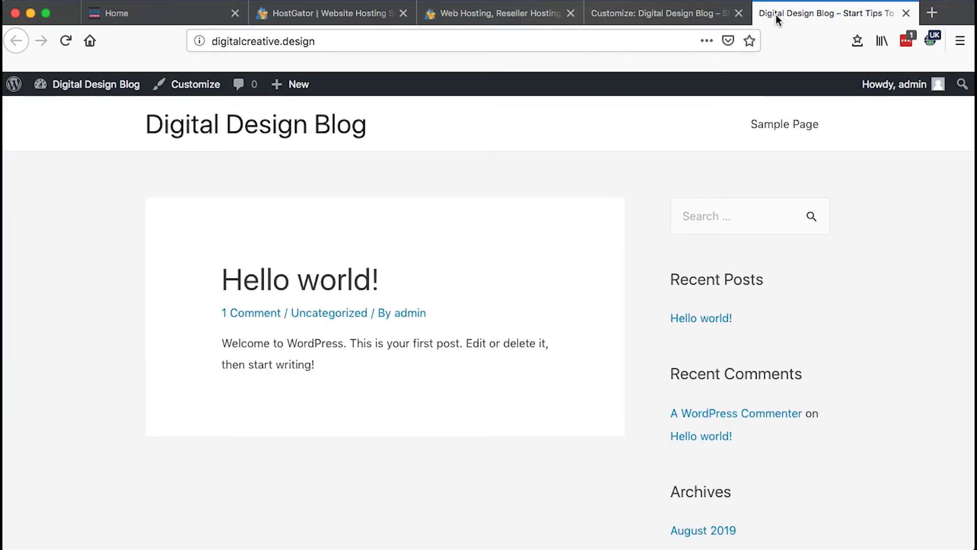
mouse_move(77, 88)
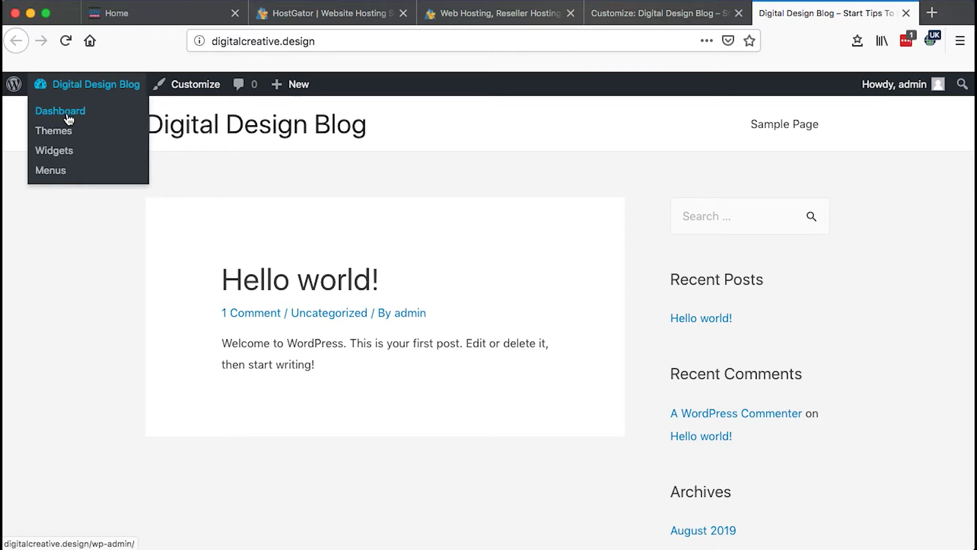
click(54, 173)
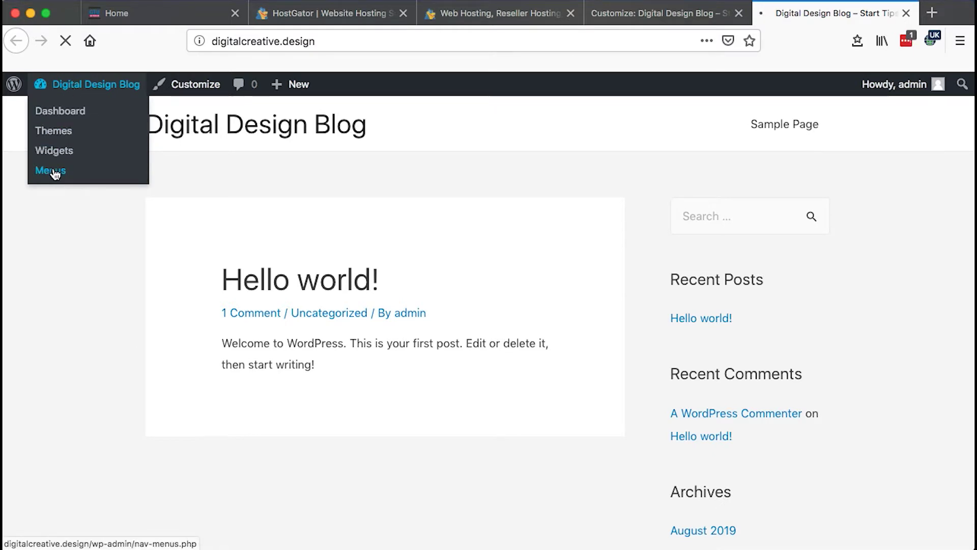
click(634, 15)
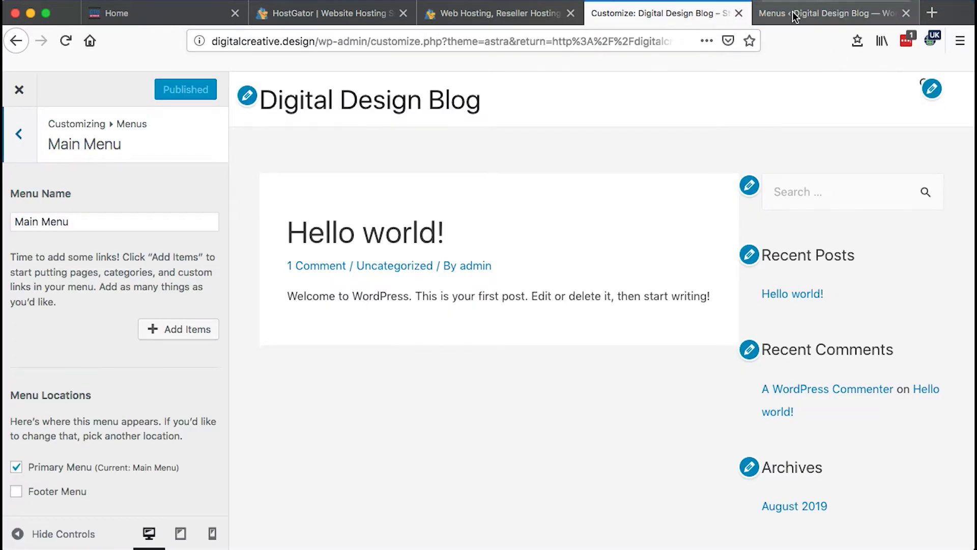
click(814, 13)
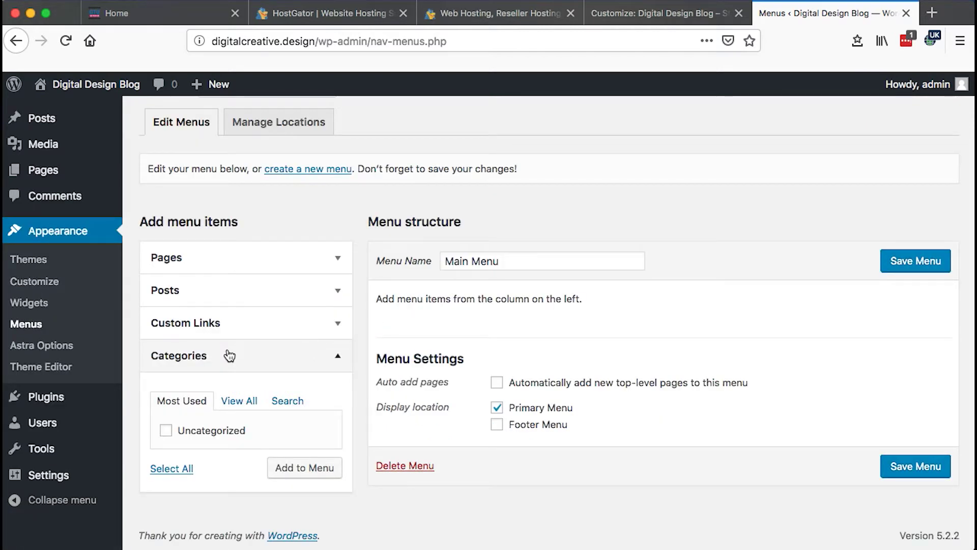
Leave the Menus page for the post categories and add a category named News.
scroll(153, 280, up, 1)
mouse_move(32, 159)
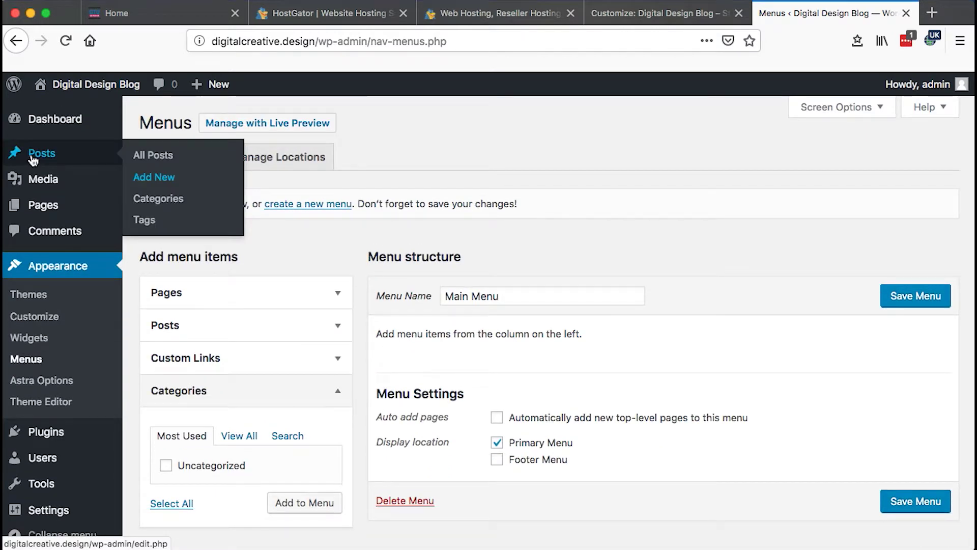
click(205, 203)
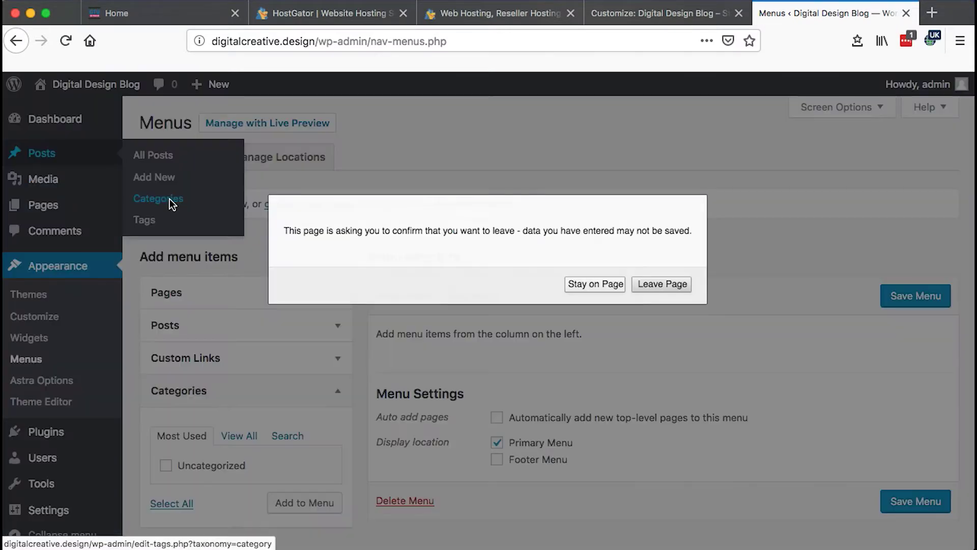
key(Return)
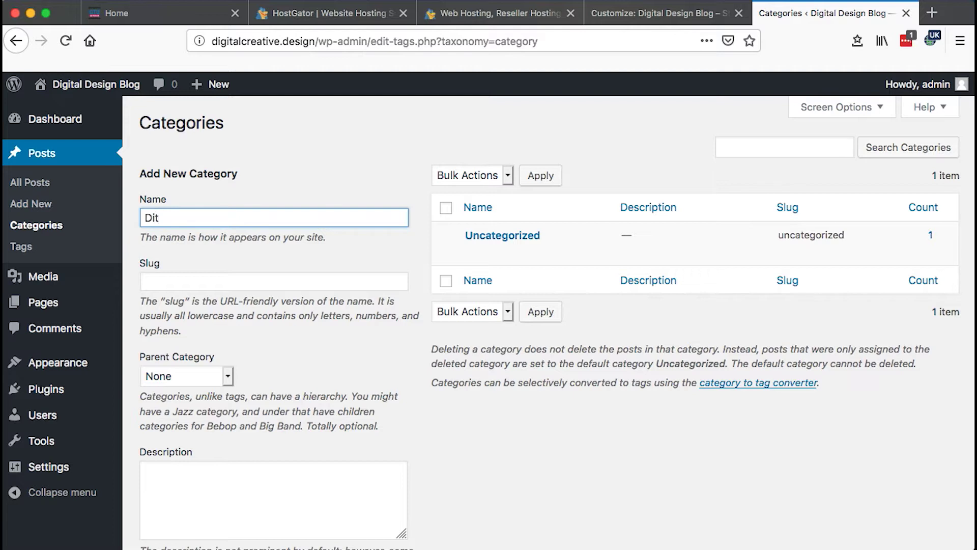
key(BackSpace)
key(BackSpace)
key(BackSpace)
key(BackSpace)
scroll(192, 470, down, 3)
click(192, 471)
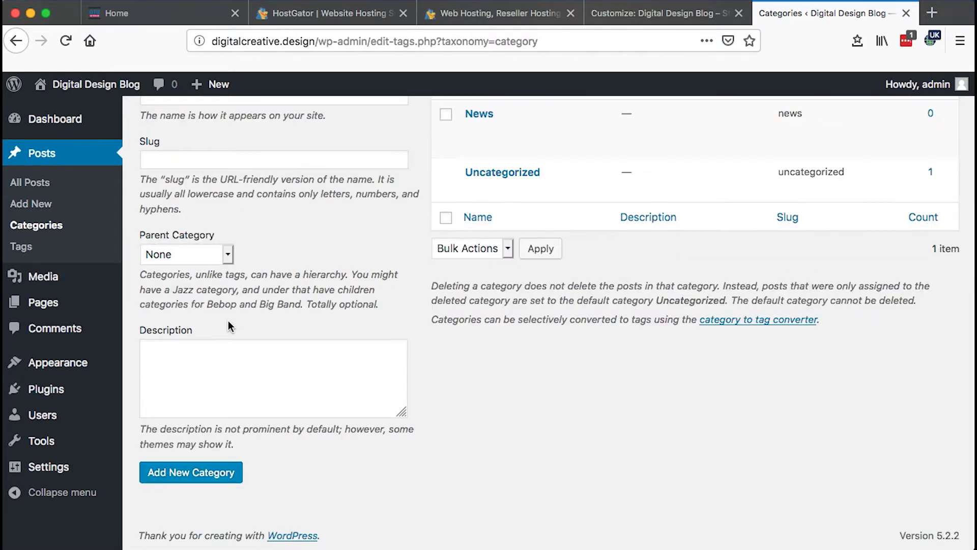
Add two more post categories named Digital and SEO.
scroll(228, 326, up, 2)
click(197, 187)
text(Digital)
scroll(192, 229, down, 3)
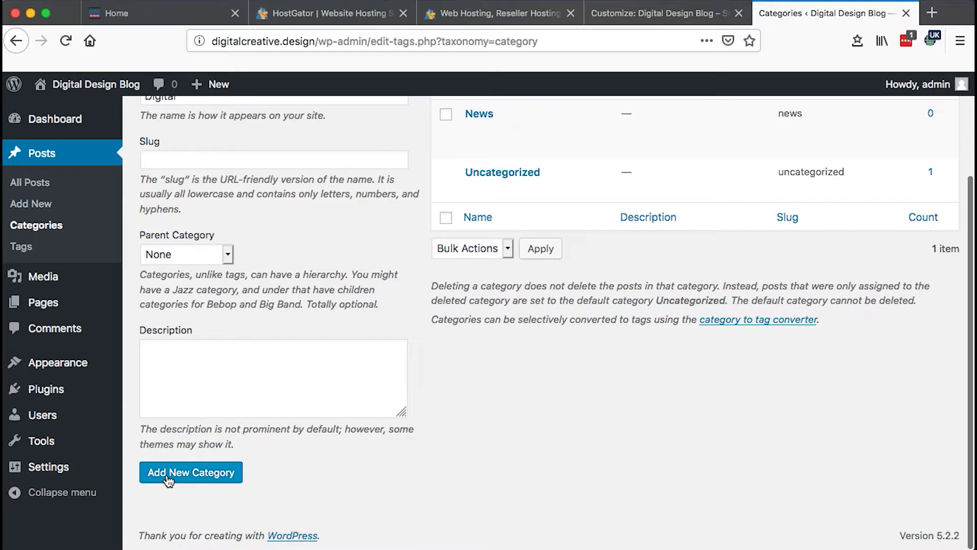
text(SE)
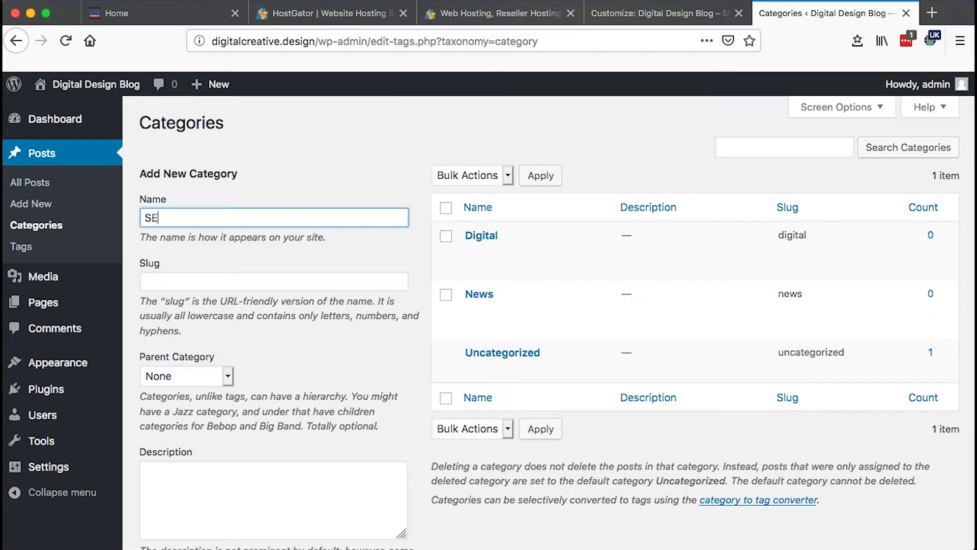
scroll(183, 475, down, 4)
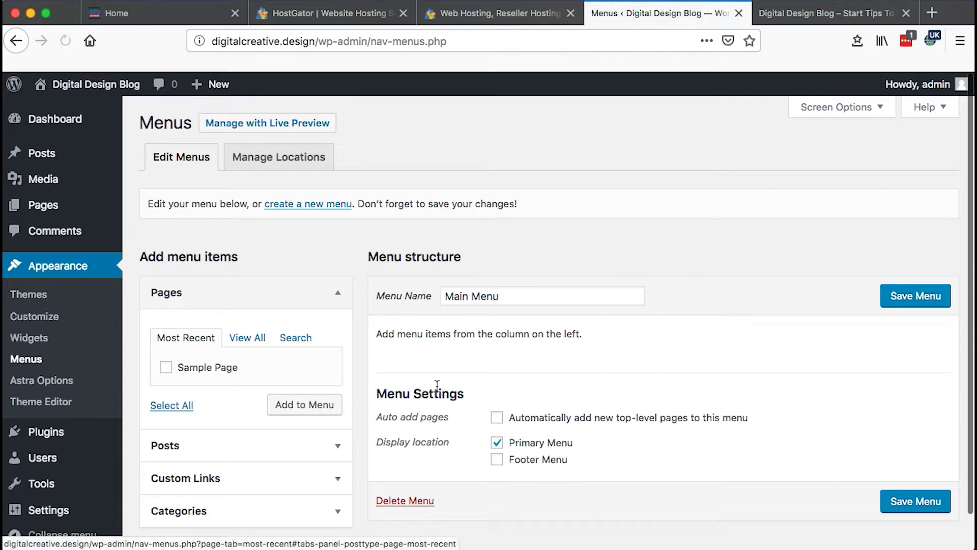
Add the Digital, News and SEO categories to Main Menu from the full category list.
scroll(425, 379, down, 1)
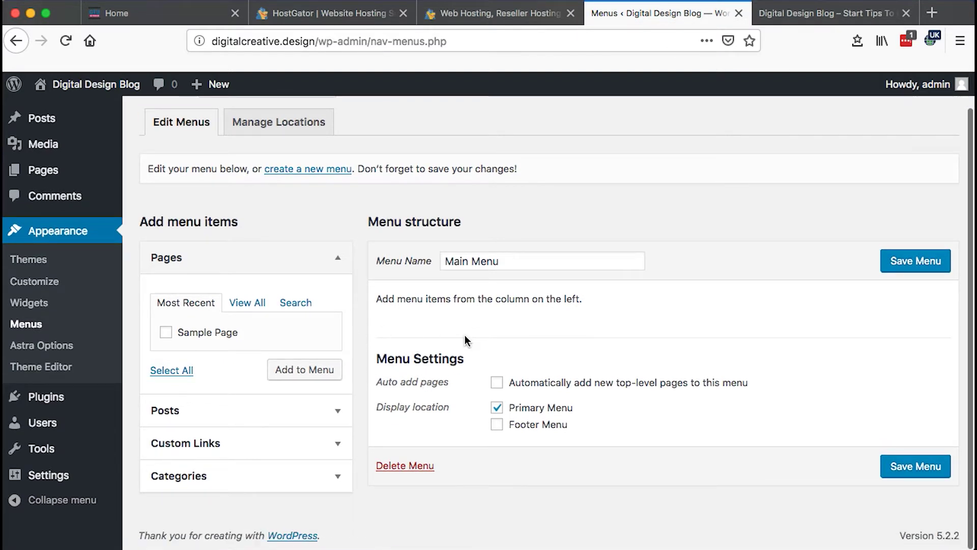
click(216, 473)
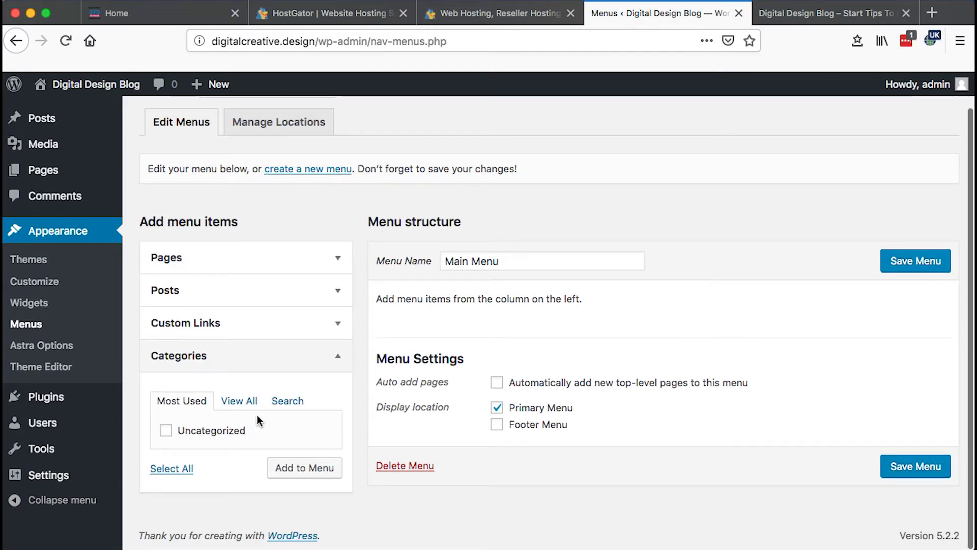
click(239, 400)
scroll(237, 405, down, 1)
click(182, 388)
click(182, 404)
click(185, 422)
click(298, 475)
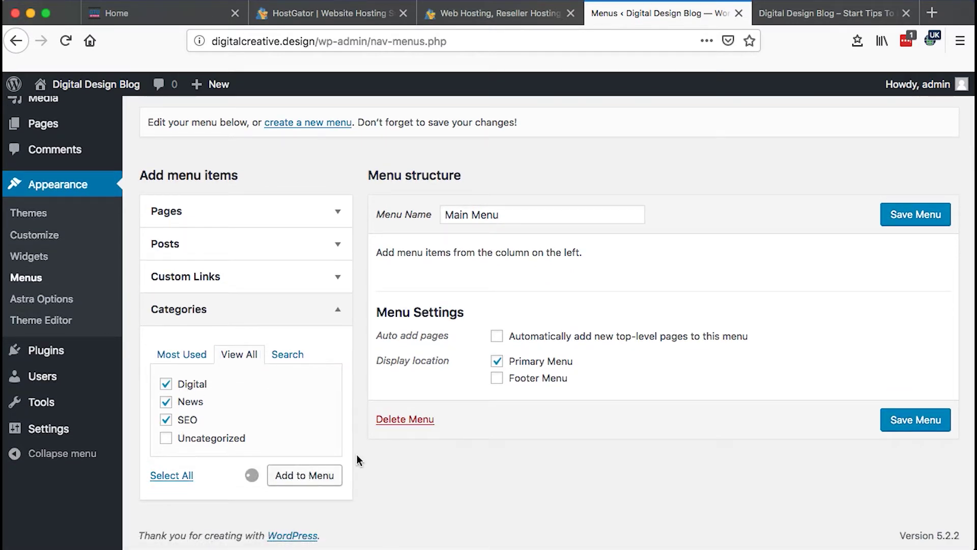
Move SEO to the first place in Main Menu, above Digital and News, and save the menu.
scroll(560, 387, down, 1)
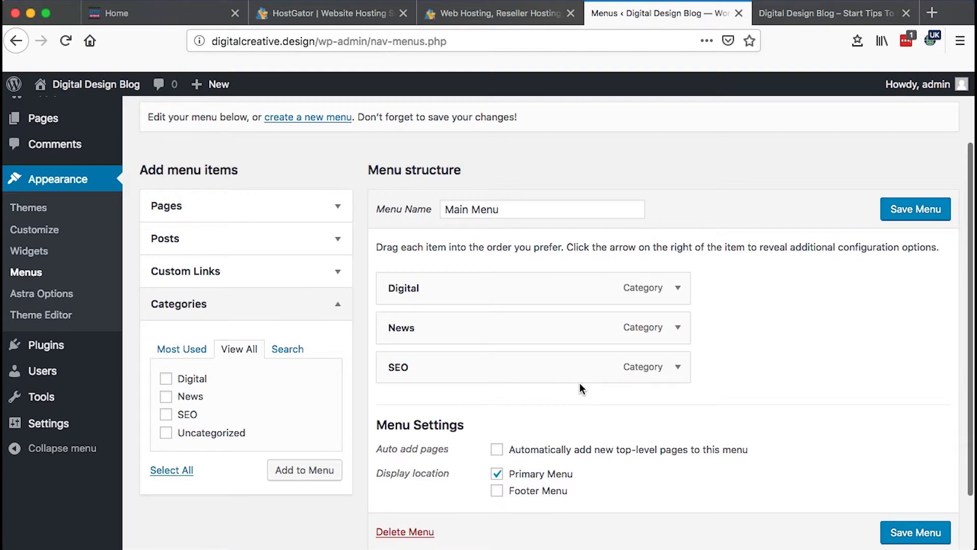
drag(567, 375, 565, 284)
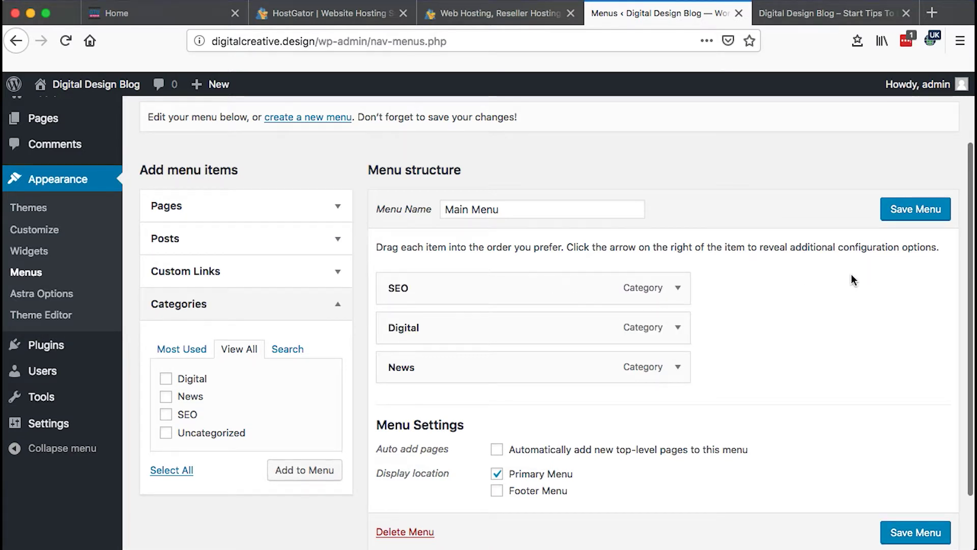
click(904, 219)
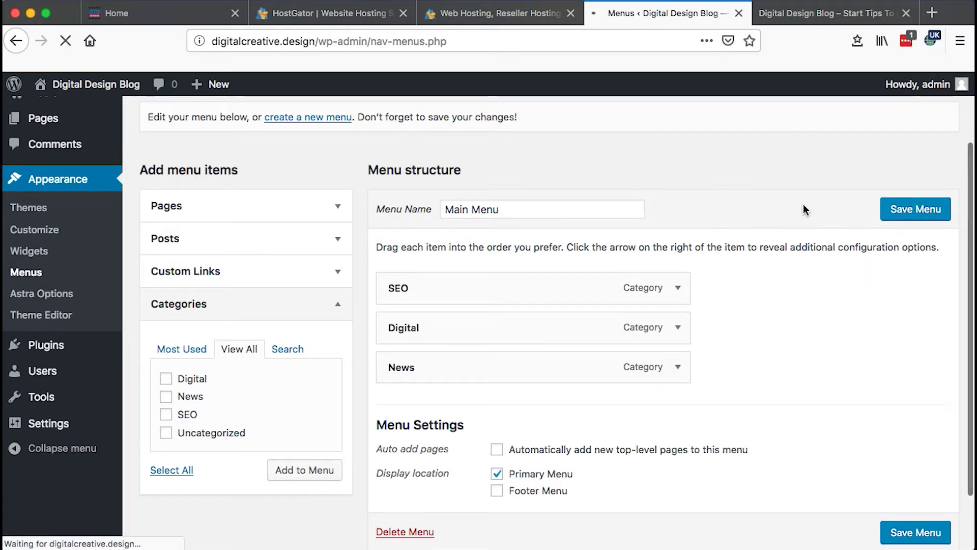
Reload the live blog's homepage to check the header menu, and follow its Digital link.
key(ctrl+Tab)
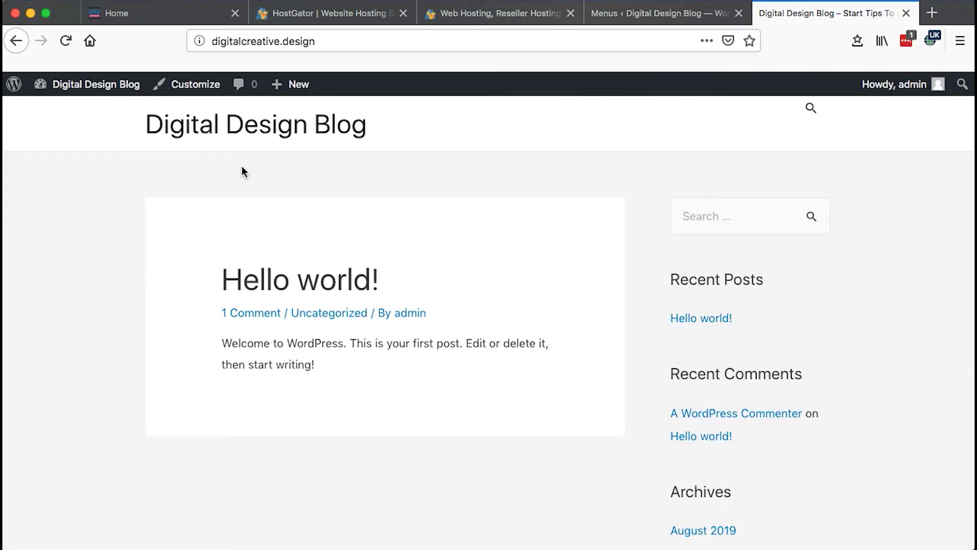
click(234, 125)
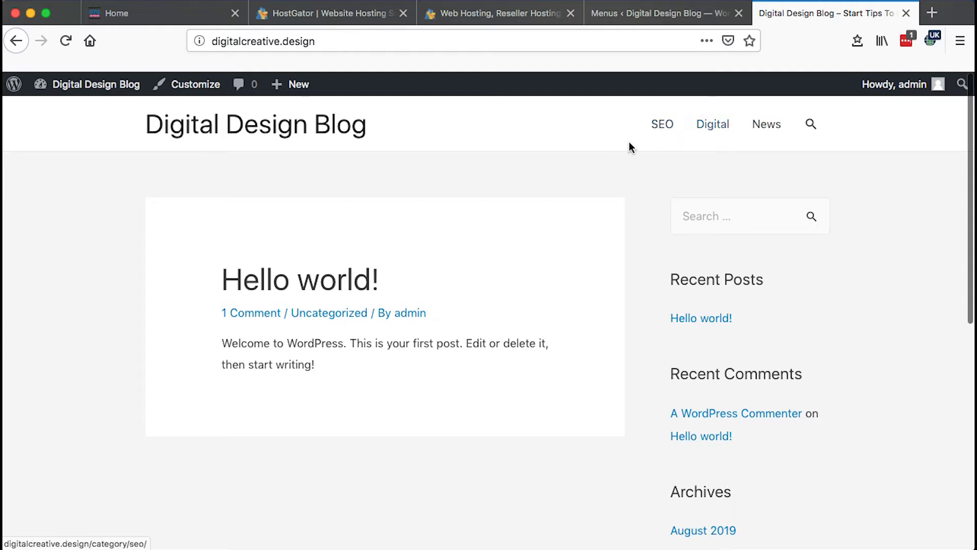
click(711, 128)
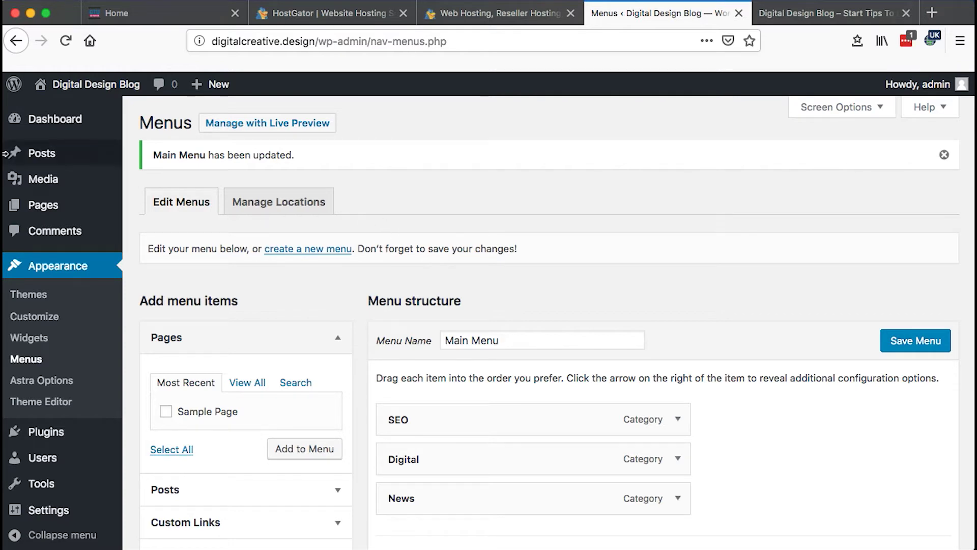
Open the list of all posts and move the "Hello world!" post to the trash.
click(49, 155)
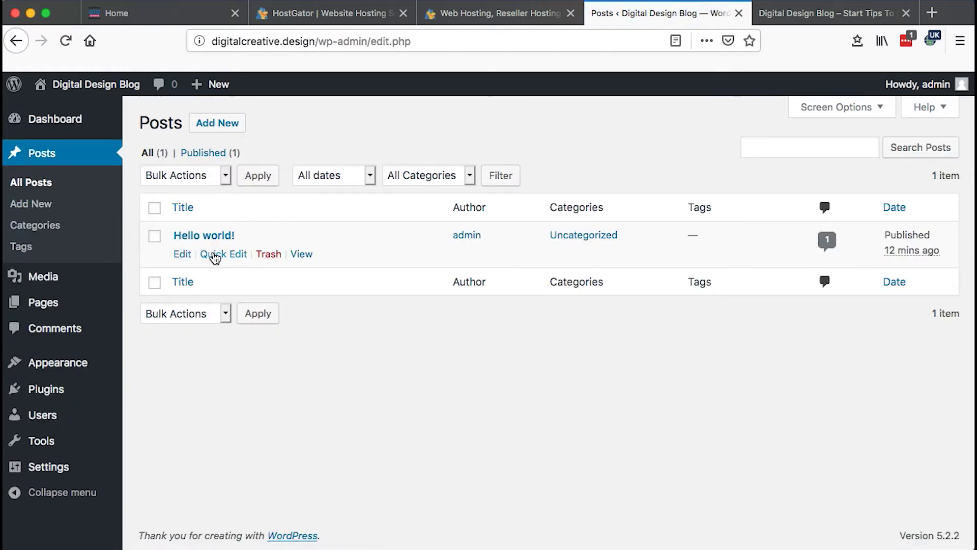
click(269, 254)
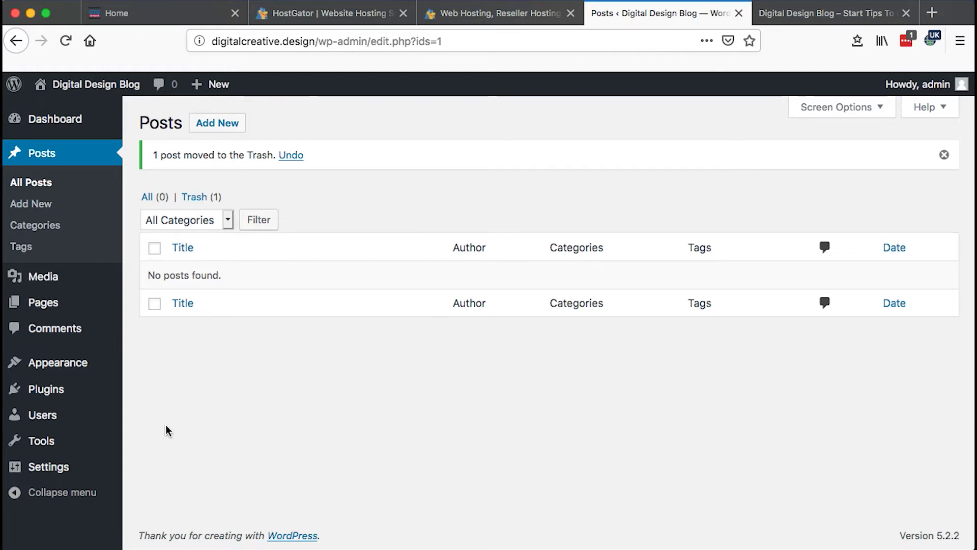
Install the WordPress importer from the site's import tools and run it.
mouse_move(66, 443)
click(157, 389)
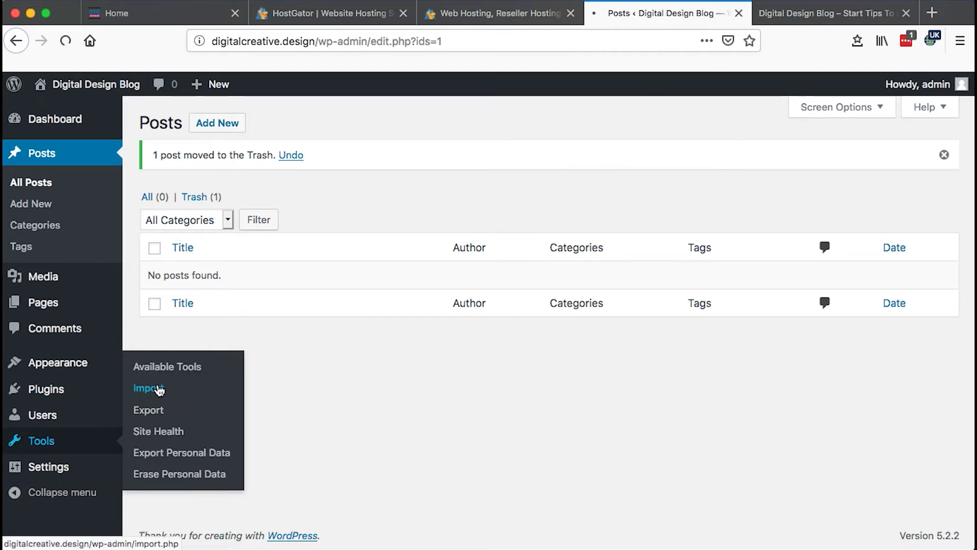
scroll(277, 331, down, 4)
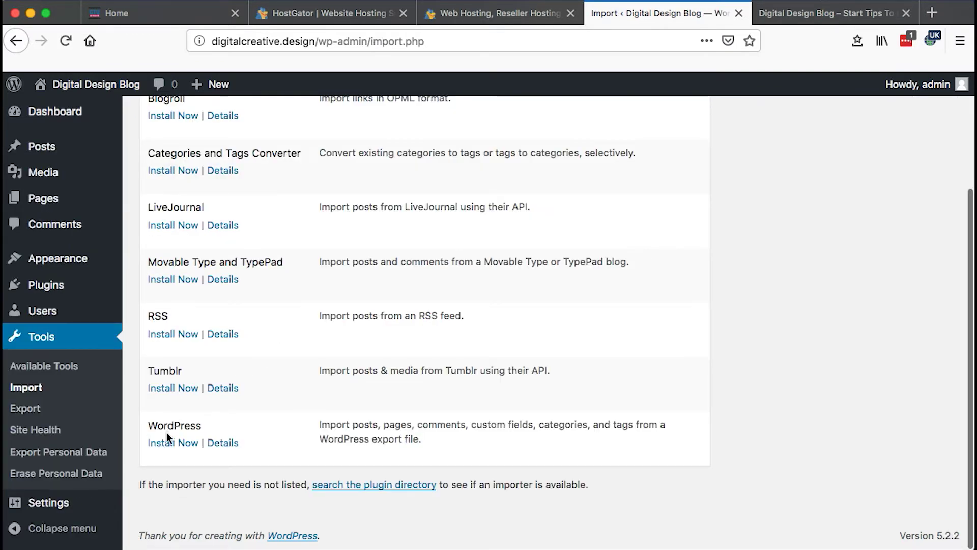
click(171, 440)
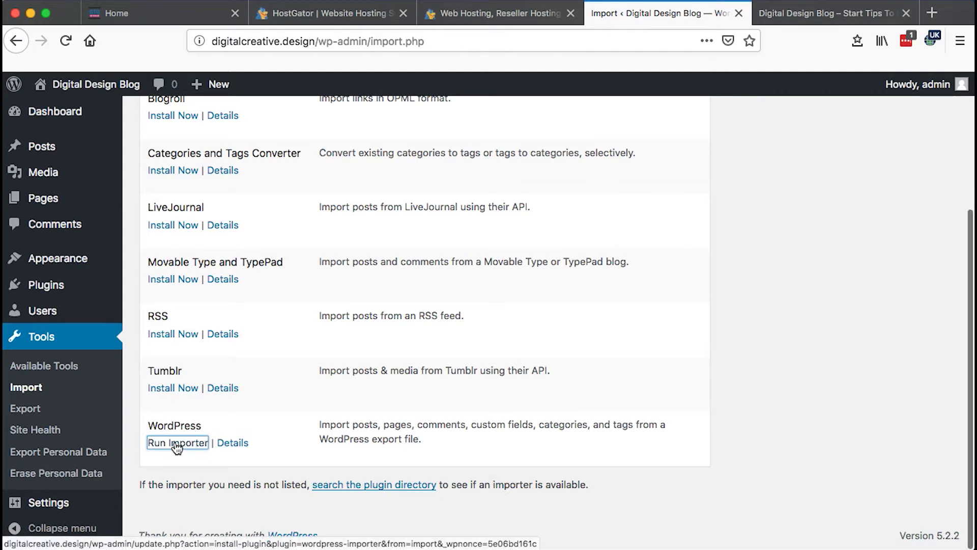
click(176, 444)
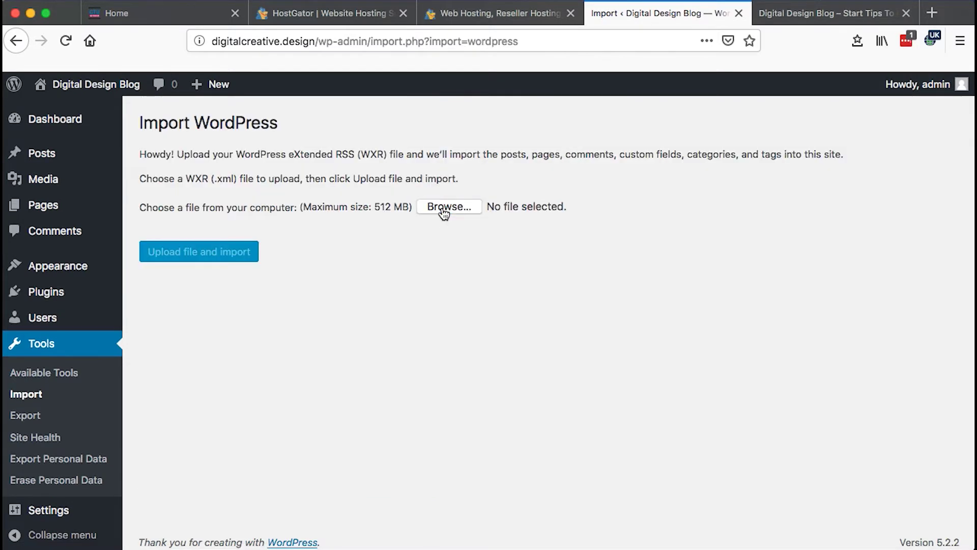
Choose the export file gotechug.WordPress.2019-08-25.xml from the Downloads folder and upload it for import.
click(416, 207)
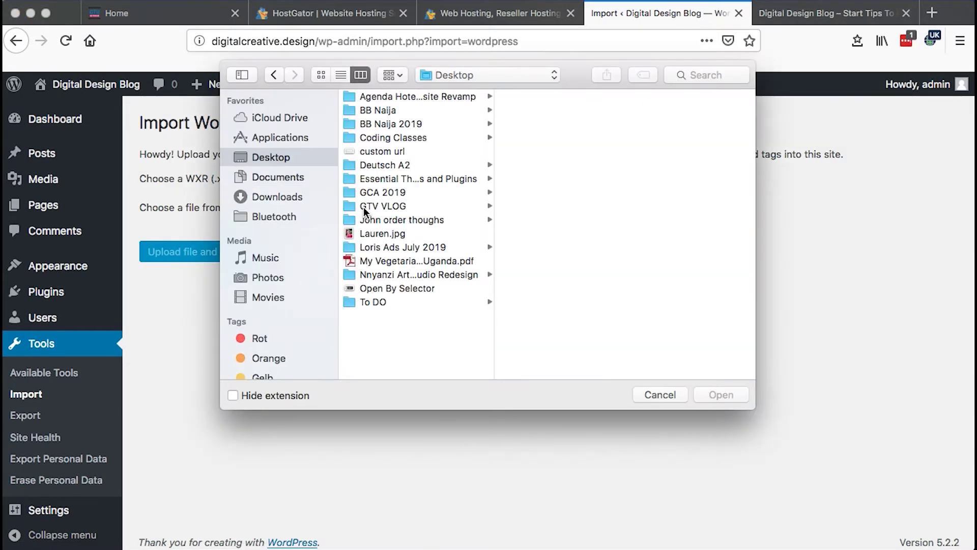
click(273, 197)
click(393, 307)
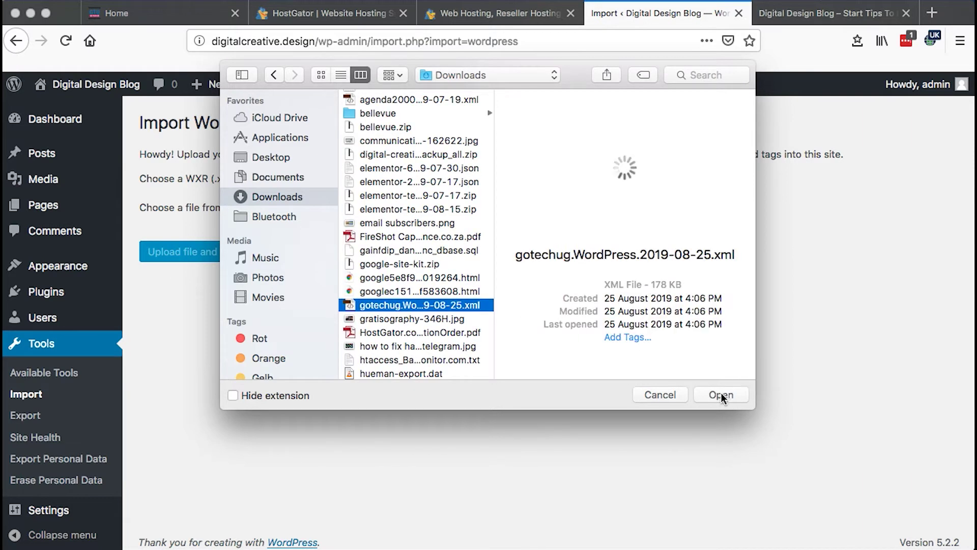
click(722, 394)
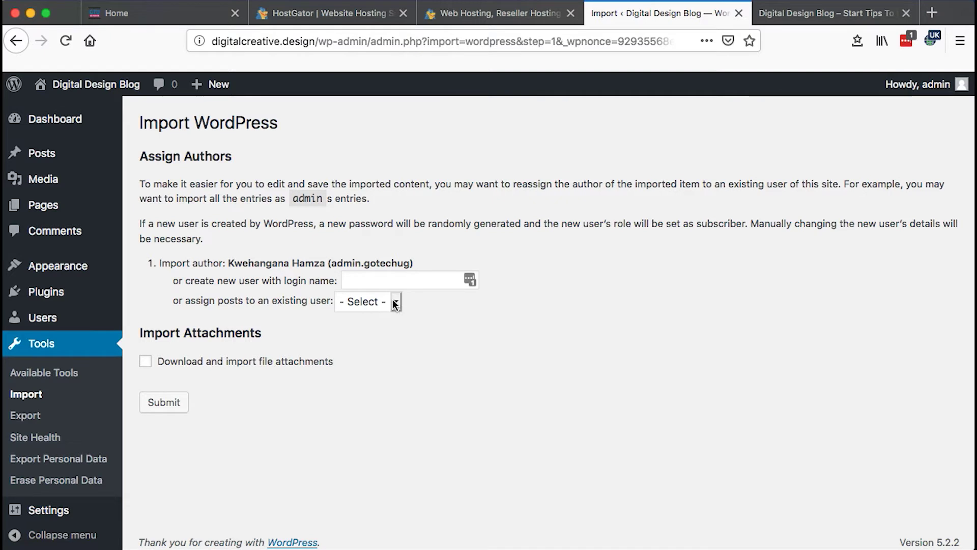
Leave the existing-user assignment unselected, enable downloading and importing file attachments, run the import and look through its report.
click(395, 303)
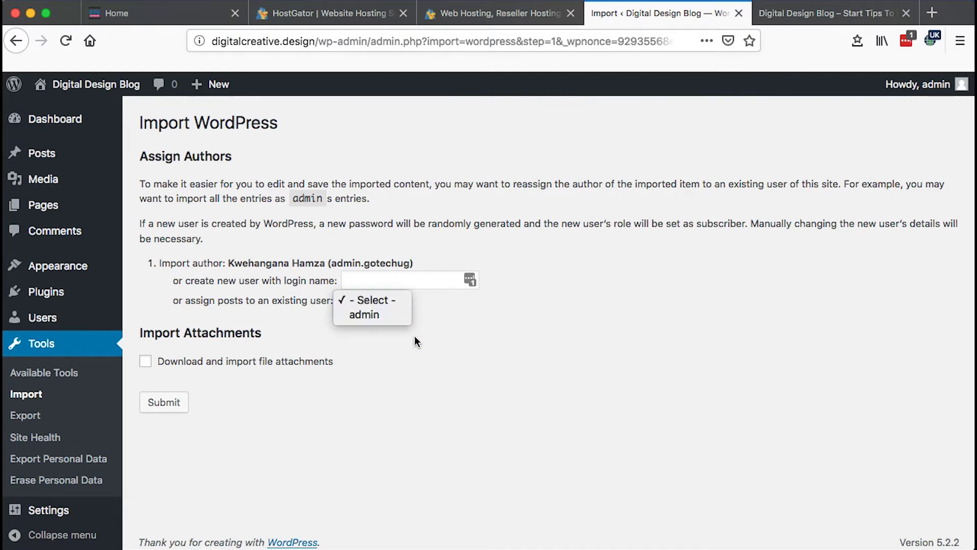
click(385, 353)
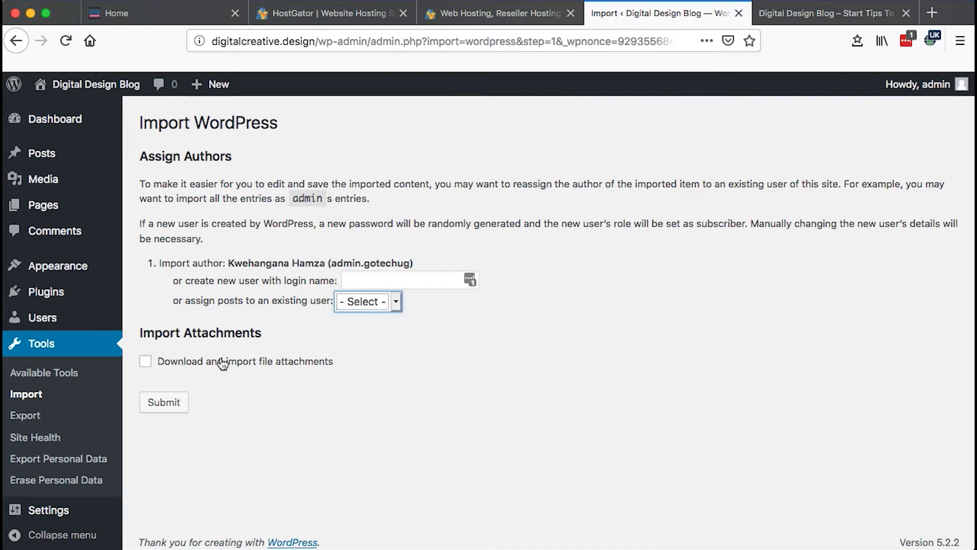
click(222, 362)
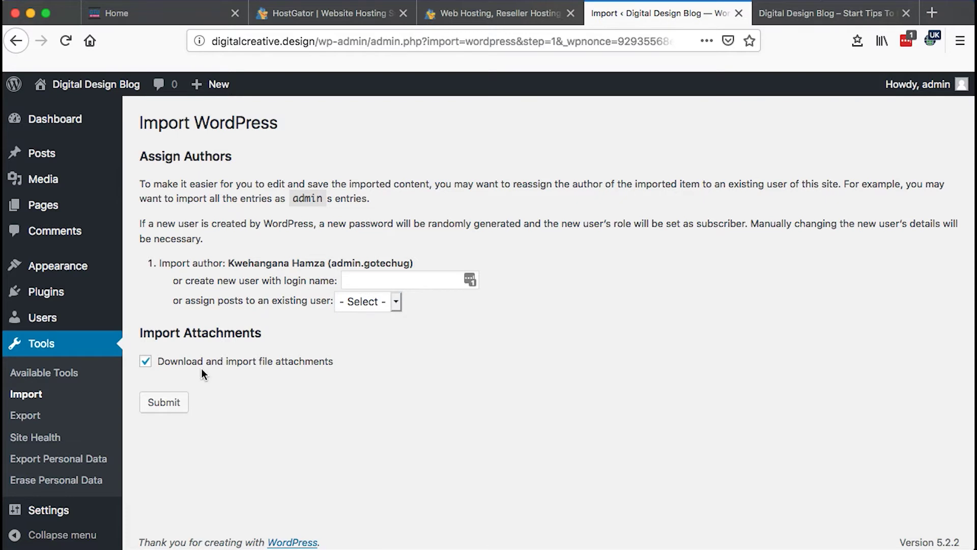
click(175, 403)
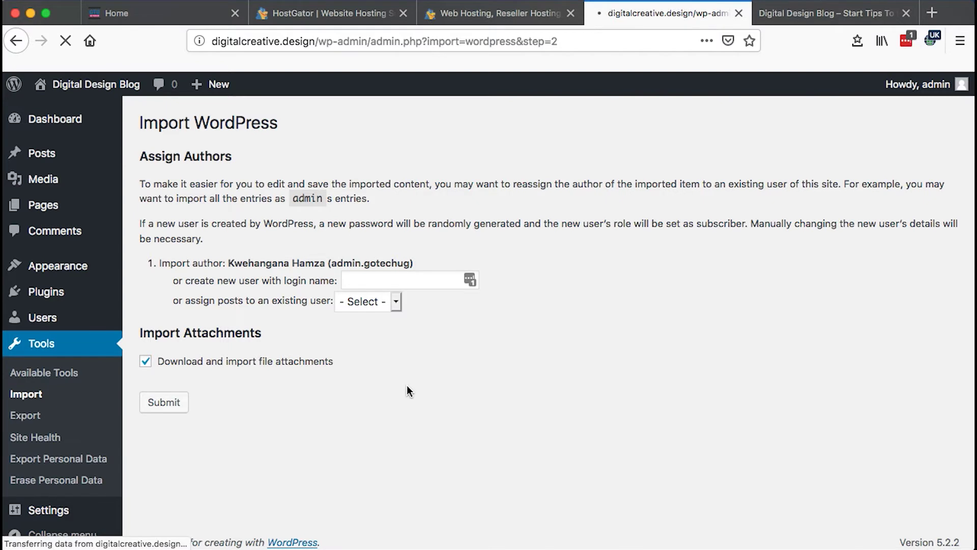
scroll(481, 402, down, 10)
scroll(480, 399, down, 10)
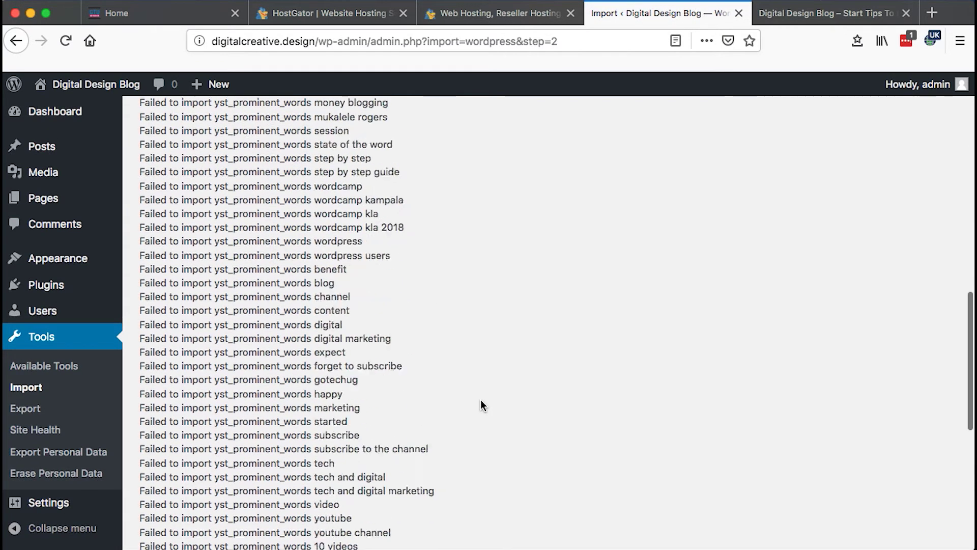
scroll(480, 402, up, 8)
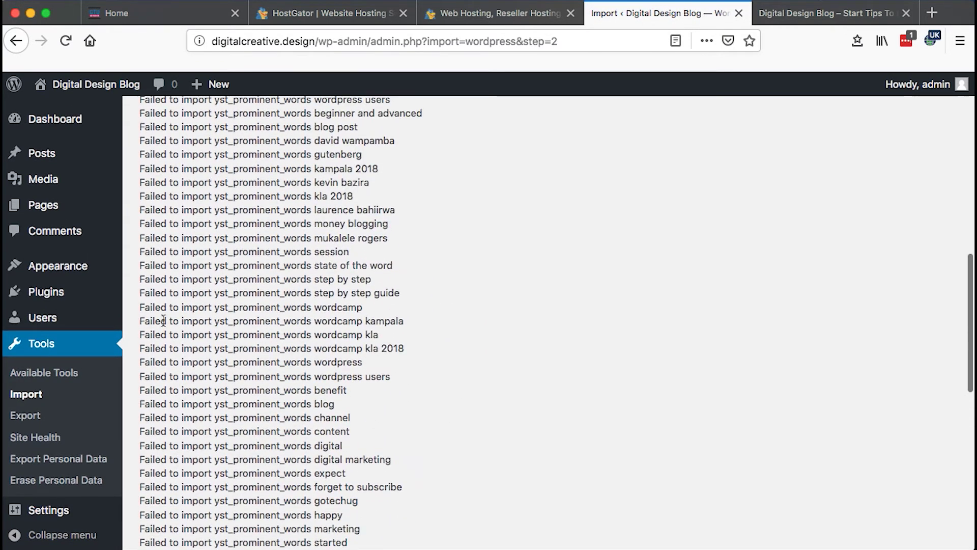
Open the list of all posts and review the imported entries with their authors, categories and tags.
click(41, 153)
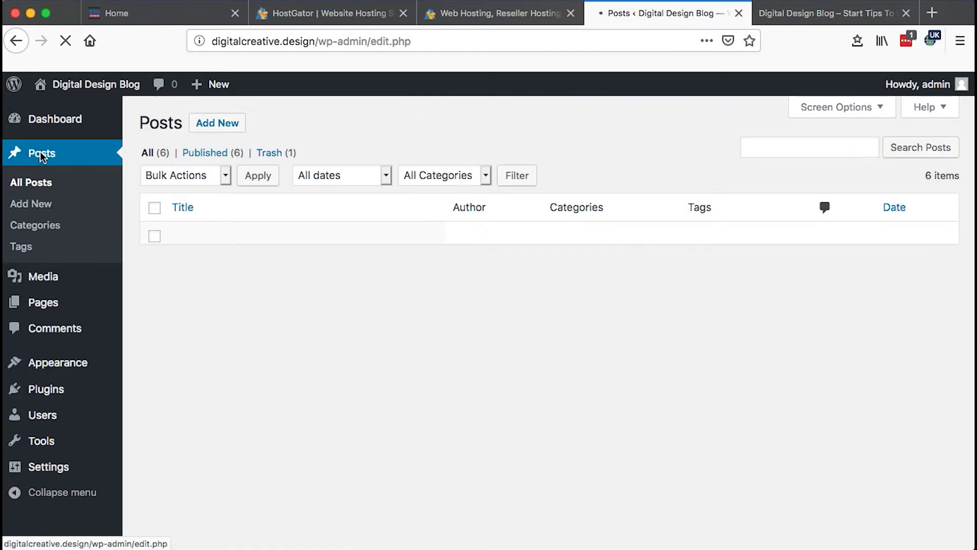
scroll(355, 363, down, 3)
scroll(355, 363, down, 1)
scroll(355, 363, up, 5)
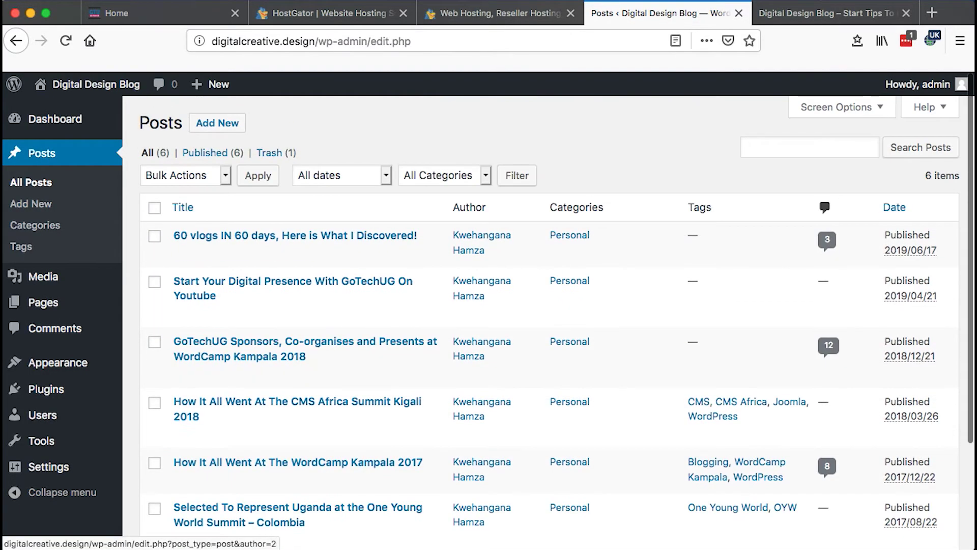
Reload the live blog's homepage and look through the imported posts and the sidebar.
click(832, 15)
click(283, 138)
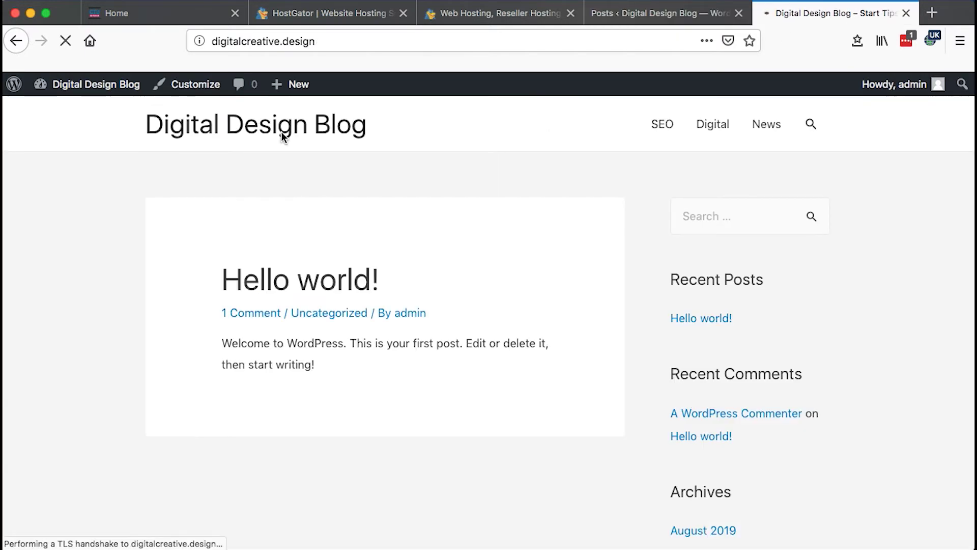
scroll(262, 305, down, 10)
scroll(274, 388, down, 20)
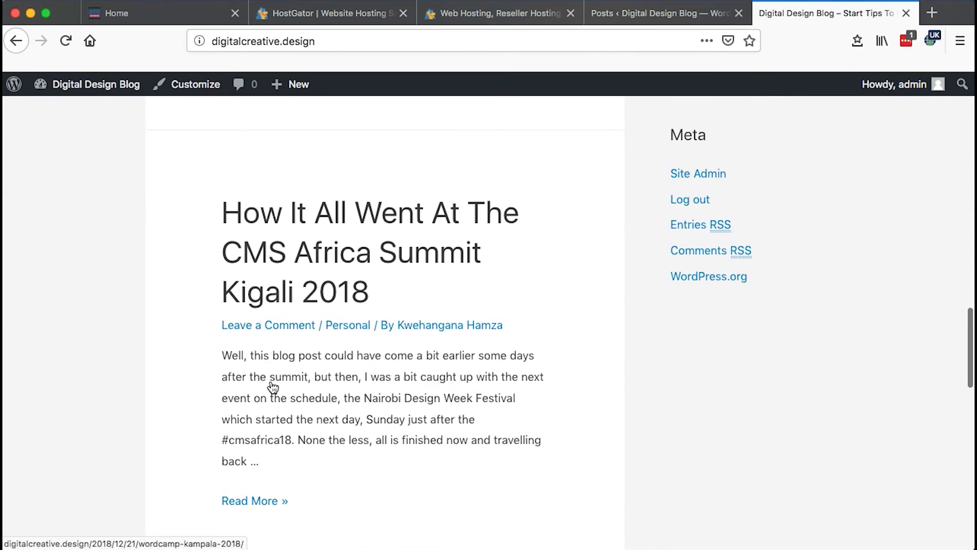
scroll(274, 387, up, 15)
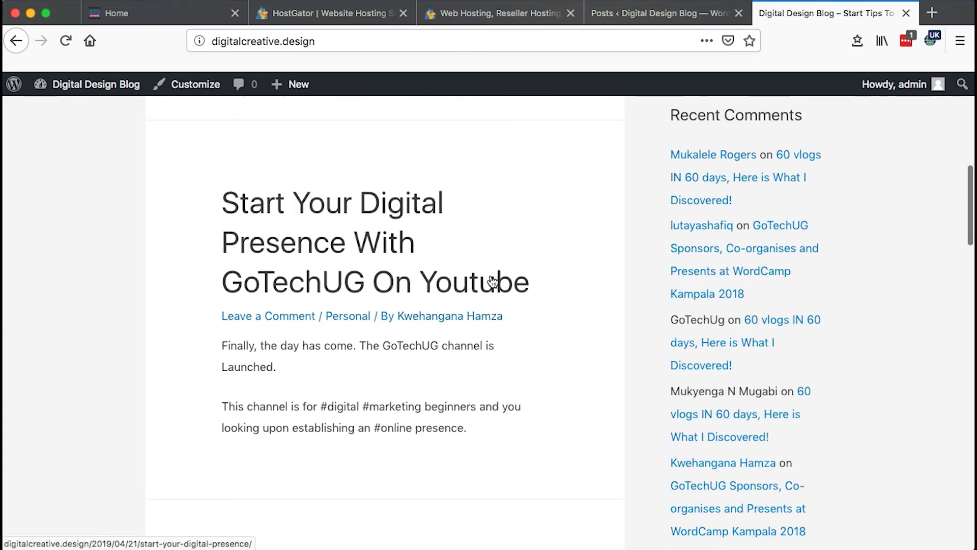
Return to the dashboard, open the imported author's profile from the user list and review its settings.
click(609, 15)
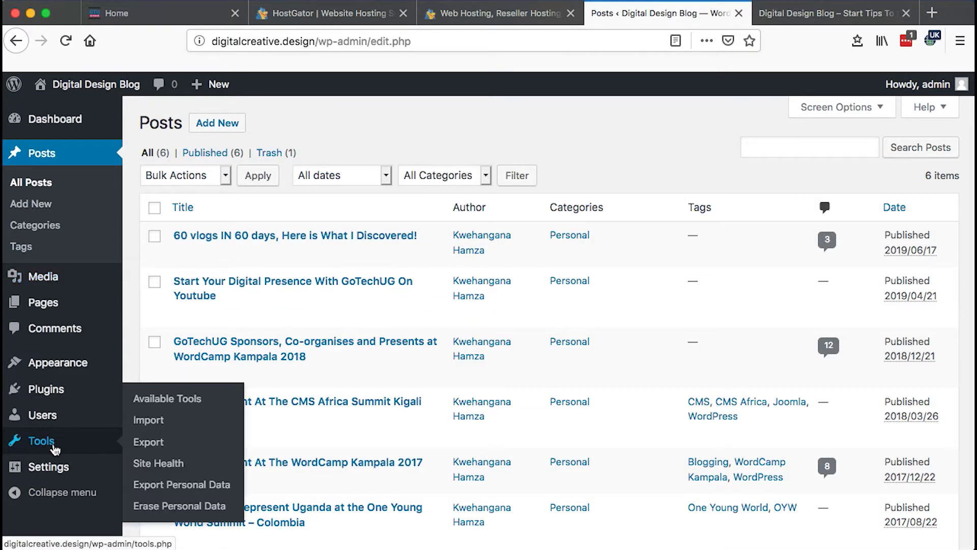
click(52, 418)
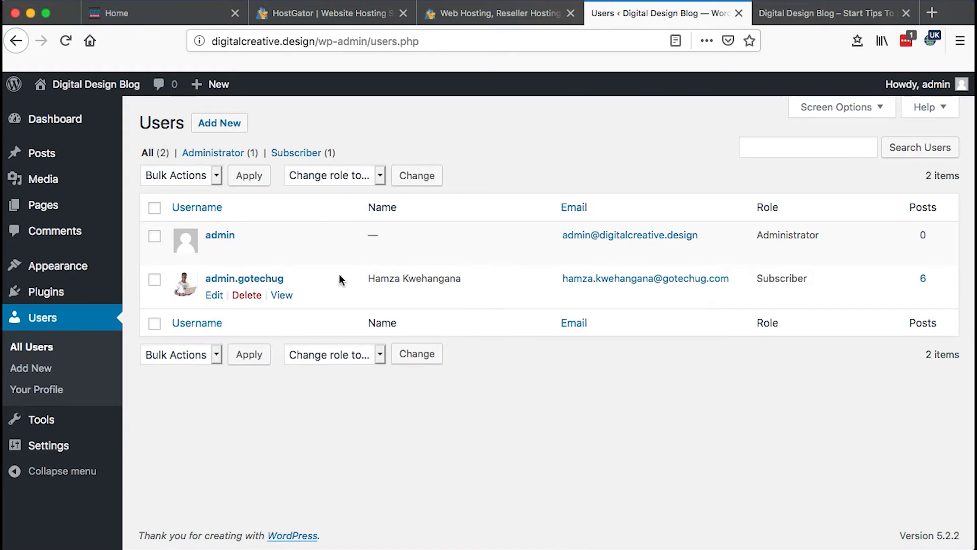
click(214, 296)
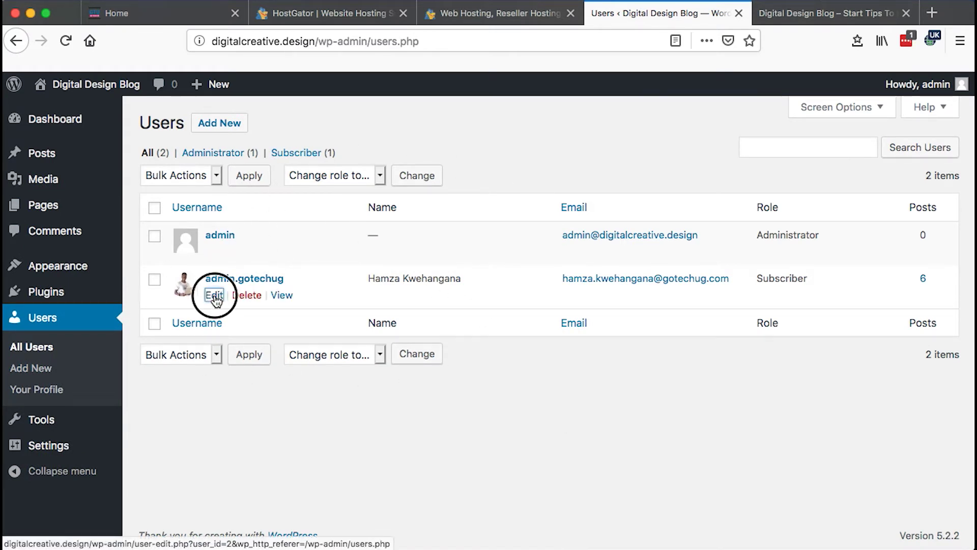
scroll(530, 332, down, 5)
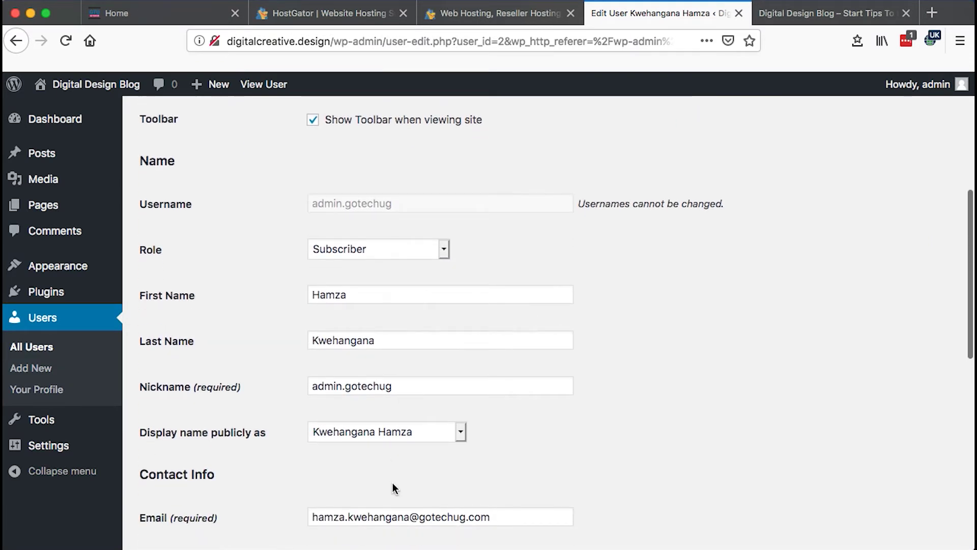
scroll(394, 489, down, 10)
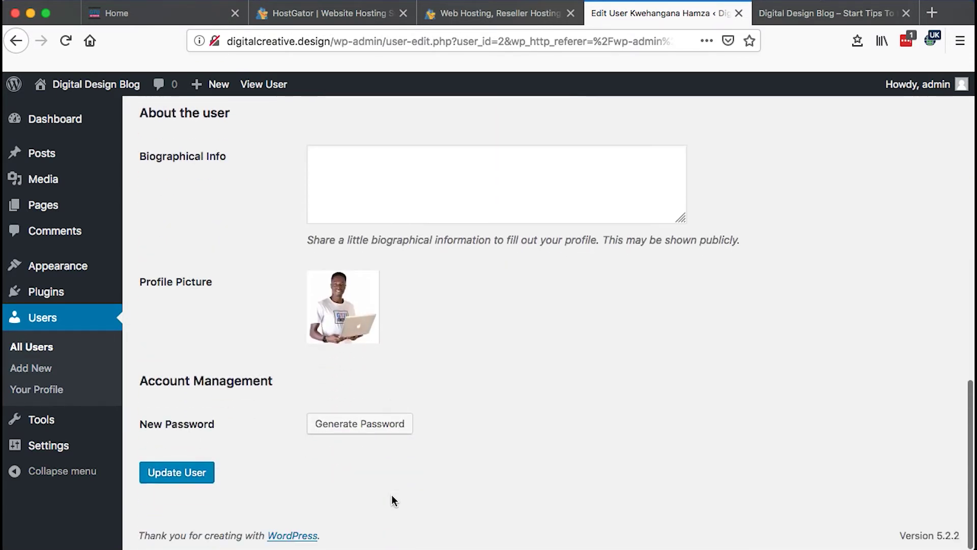
scroll(392, 499, up, 15)
Open the form for adding a new user, review its fields and go back to the posts list.
click(407, 124)
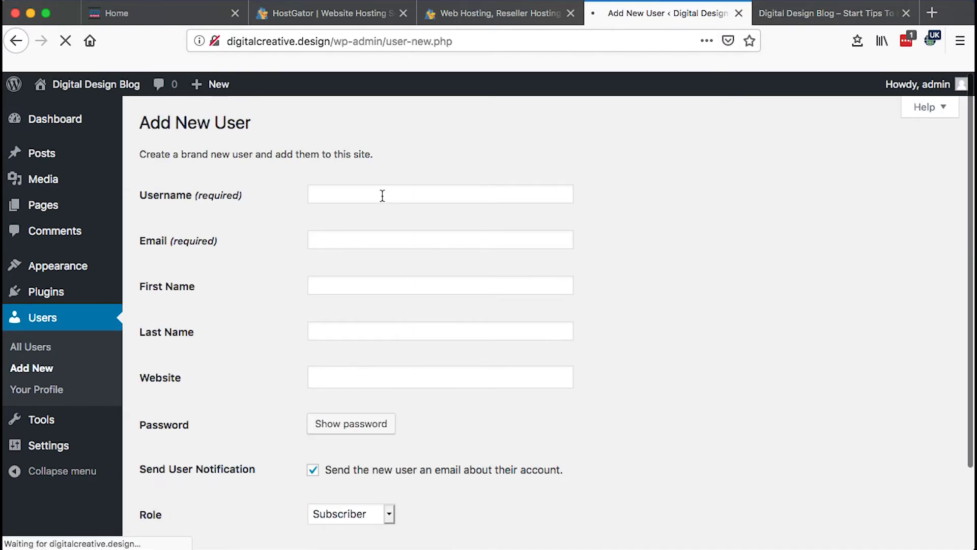
scroll(375, 372, down, 1)
scroll(376, 382, down, 3)
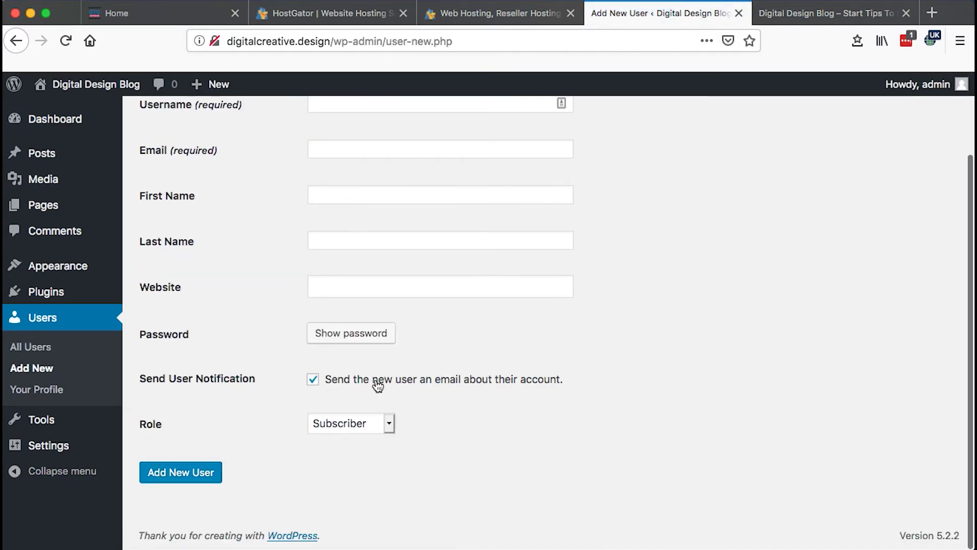
scroll(378, 385, up, 4)
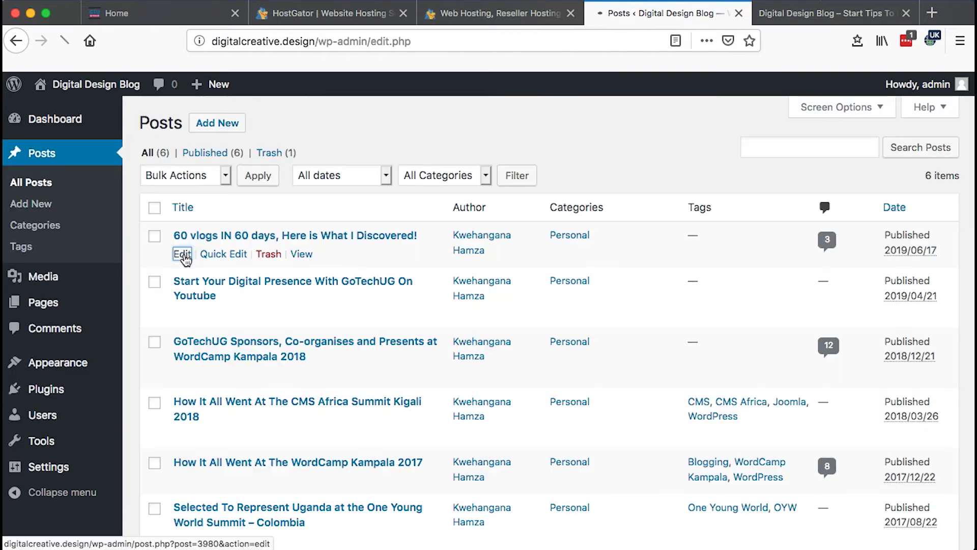
Open the post "60 vlogs IN 60 days, Here is What I Discovered!" for editing, review its content and update it.
click(181, 254)
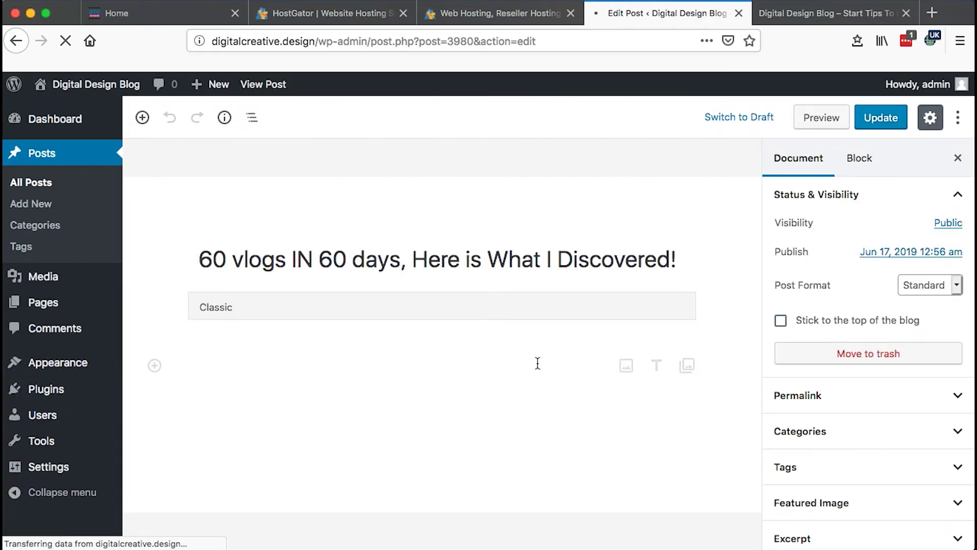
click(350, 257)
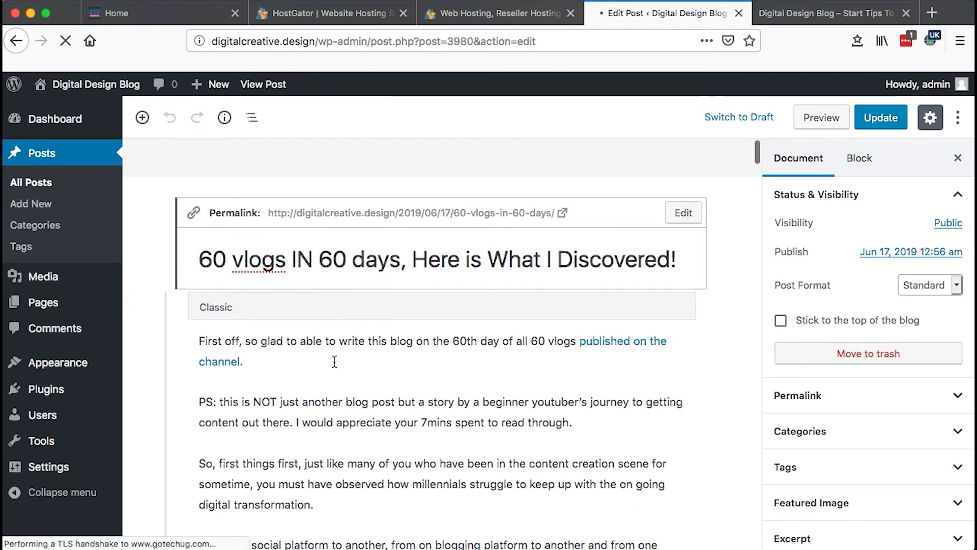
click(366, 444)
scroll(366, 442, down, 10)
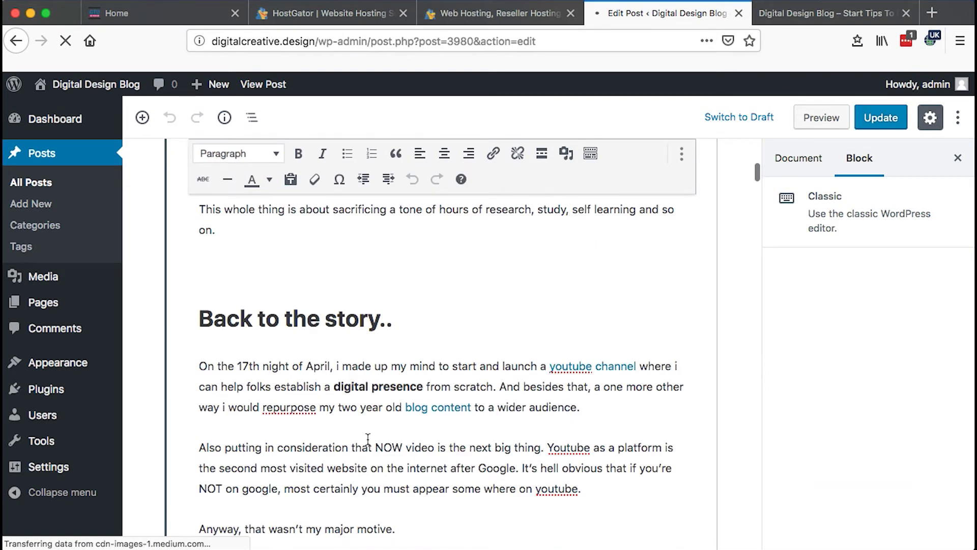
scroll(368, 439, down, 10)
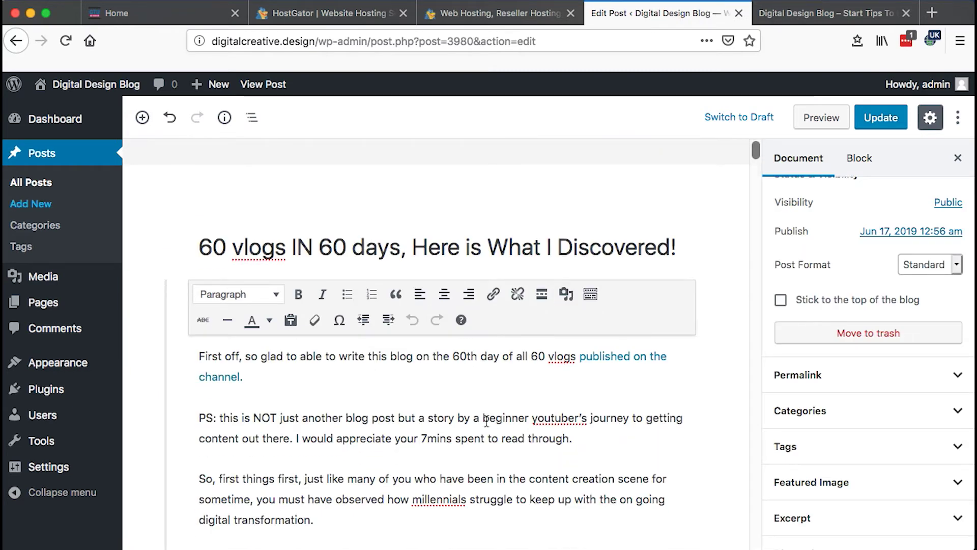
scroll(486, 421, down, 3)
scroll(464, 455, down, 8)
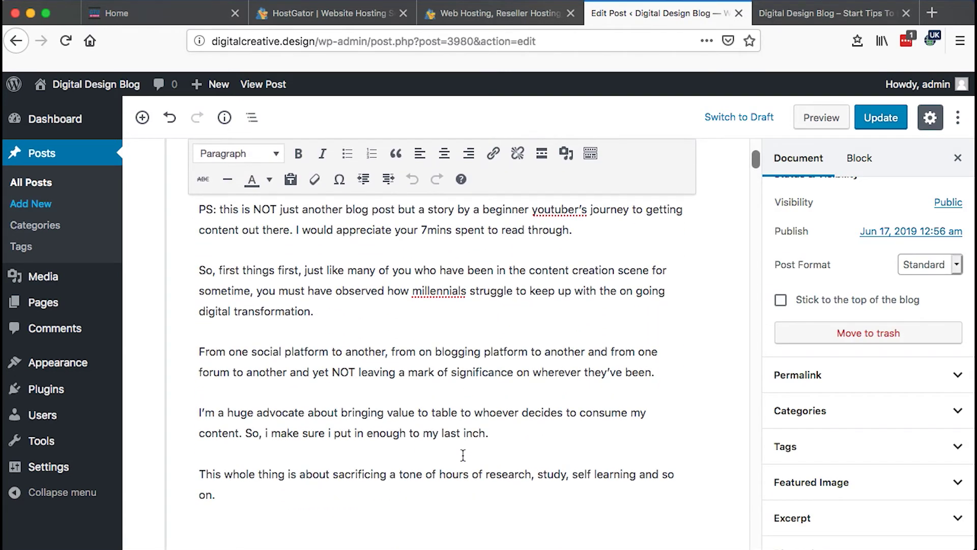
click(446, 402)
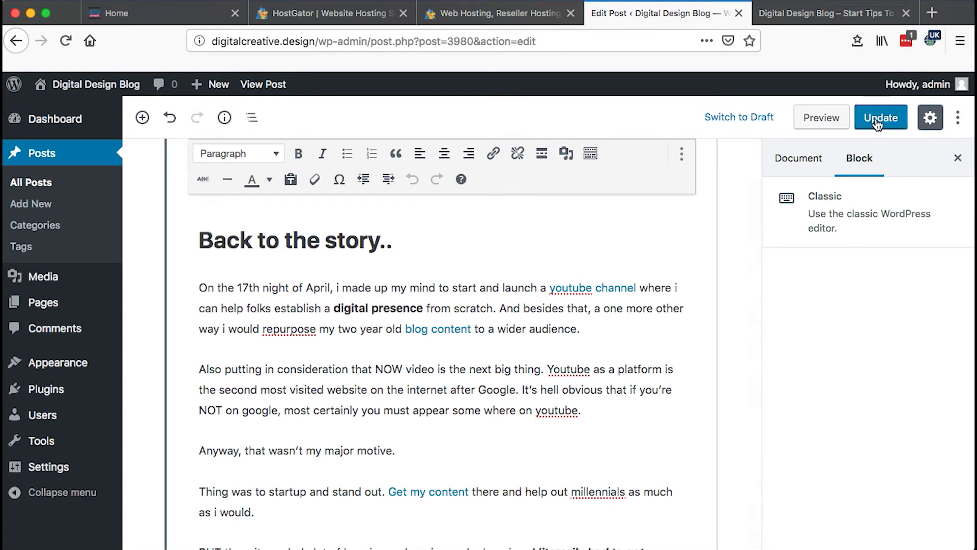
key(super+s)
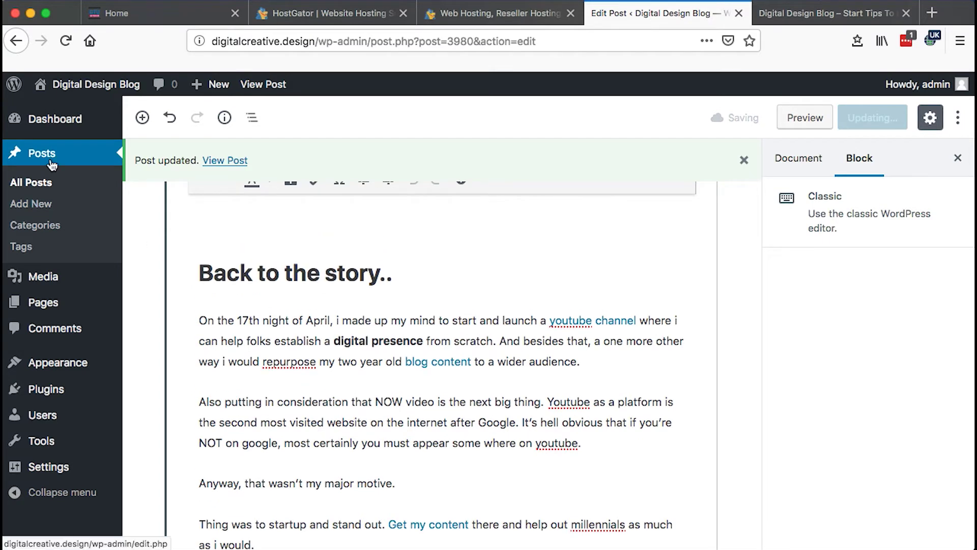
Start a new post, title it "New blog" and begin its body text.
click(32, 213)
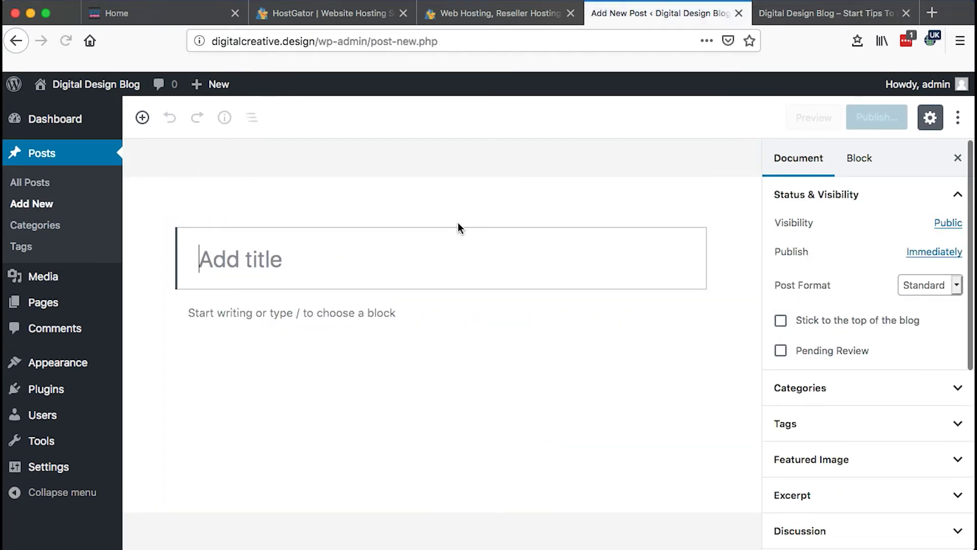
click(337, 272)
text(Th)
key(BackSpace)
key(BackSpace)
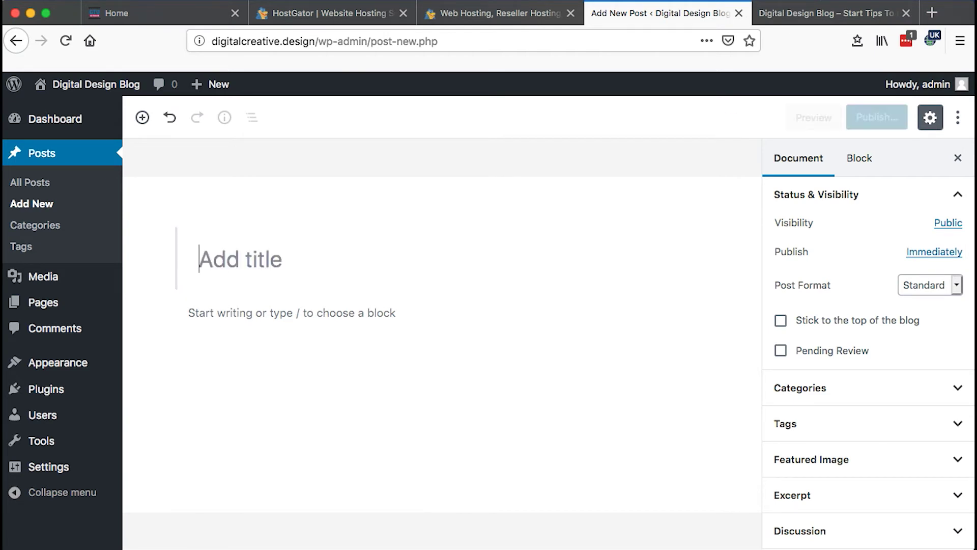
click(270, 258)
text(New blog)
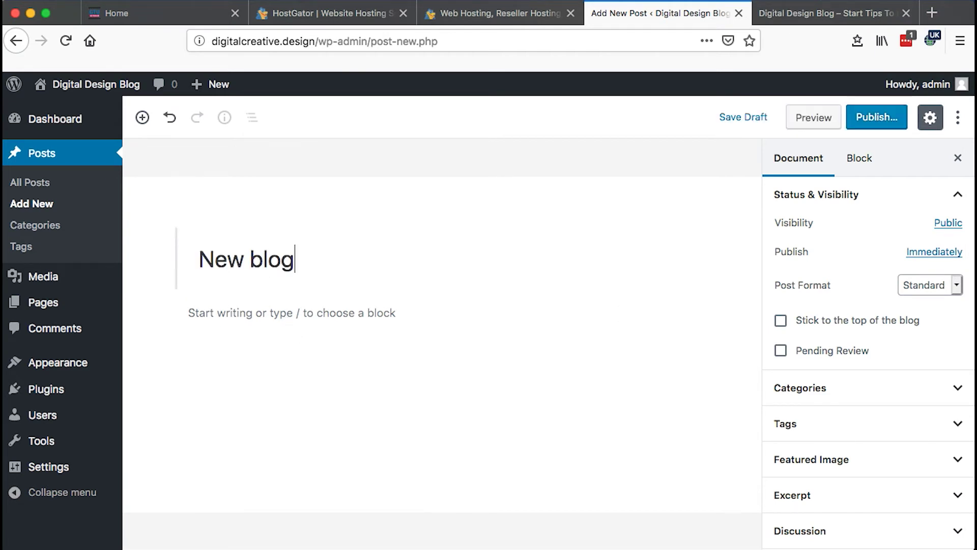
click(242, 322)
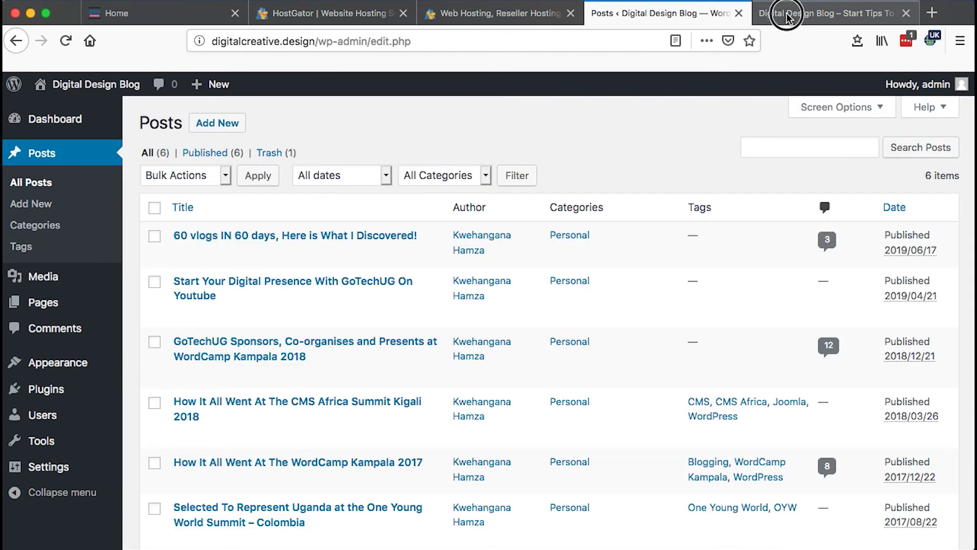
Return to the live blog's homepage and examine its post listing and sidebar sections from beginning to end.
click(789, 16)
scroll(469, 292, up, 5)
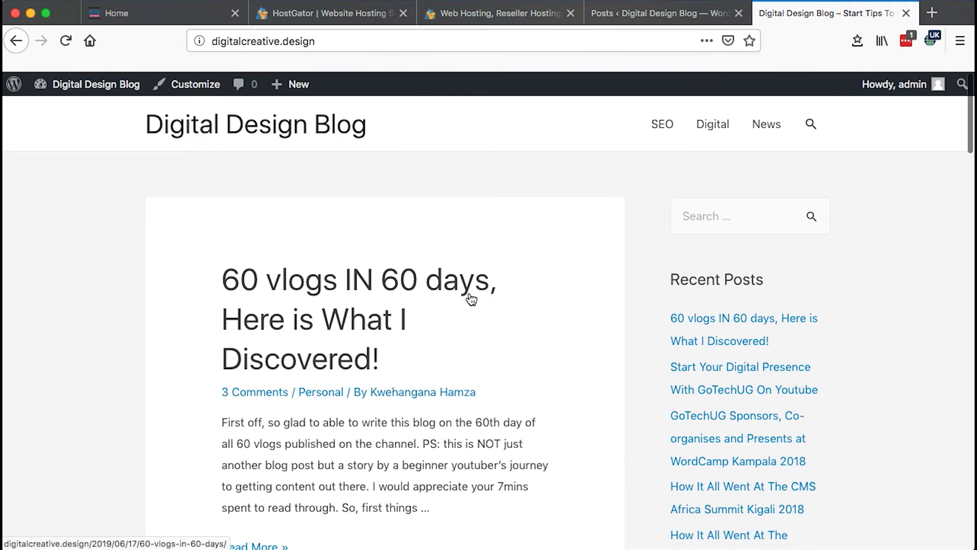
scroll(471, 299, down, 15)
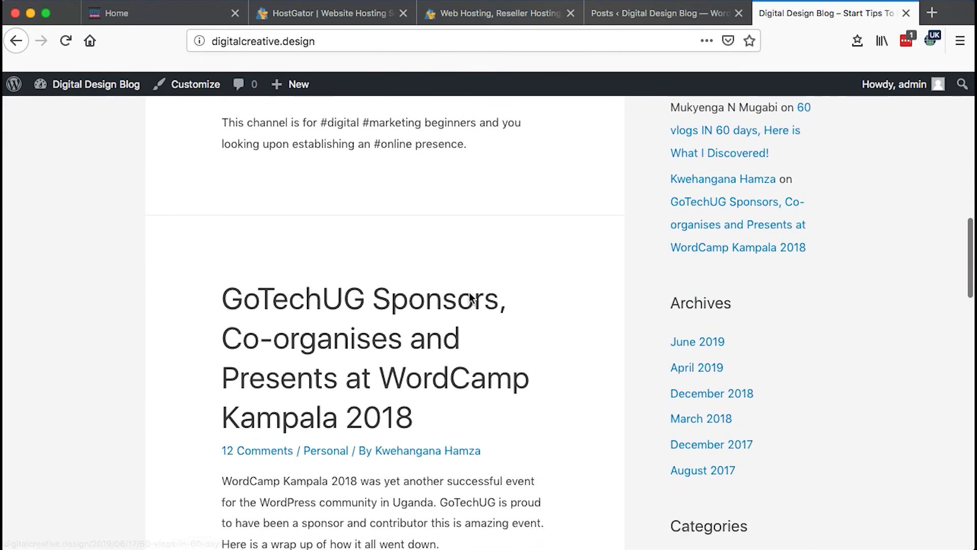
scroll(469, 295, down, 20)
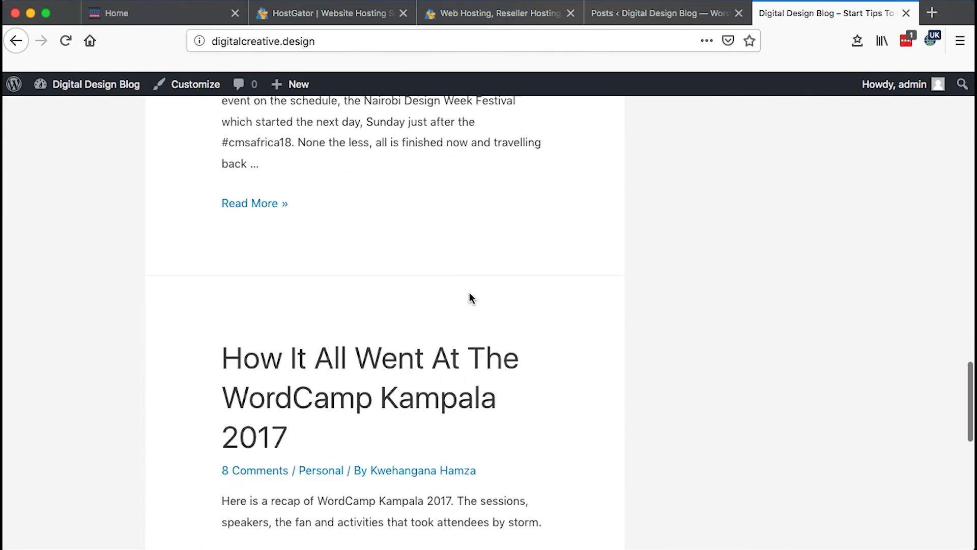
scroll(584, 504, up, 20)
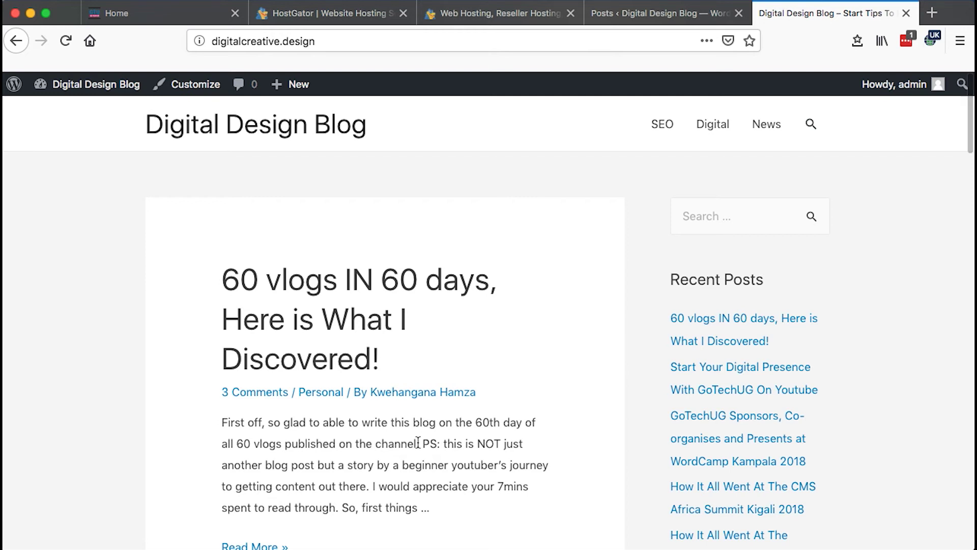
scroll(417, 442, down, 10)
scroll(418, 442, up, 3)
scroll(613, 179, down, 1)
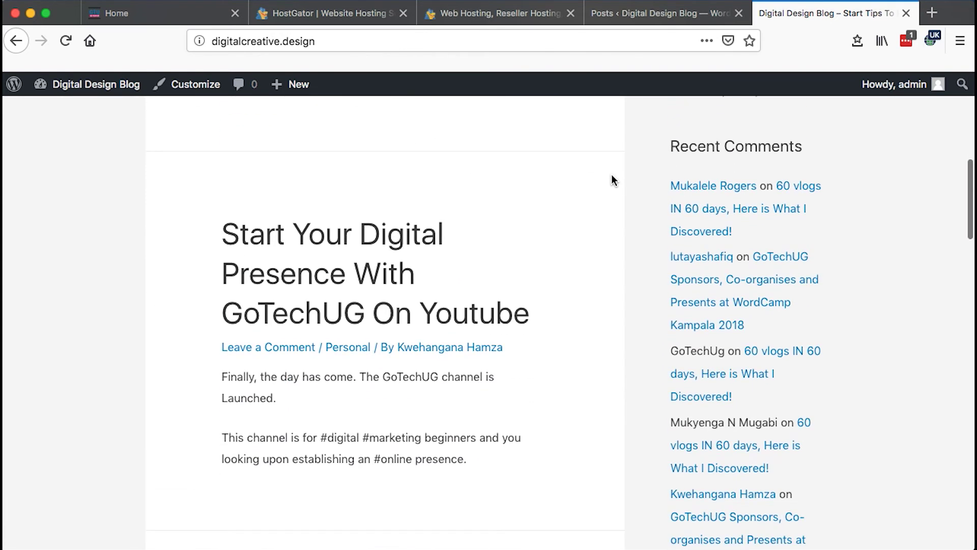
scroll(612, 175, down, 3)
scroll(612, 175, down, 5)
scroll(613, 179, down, 4)
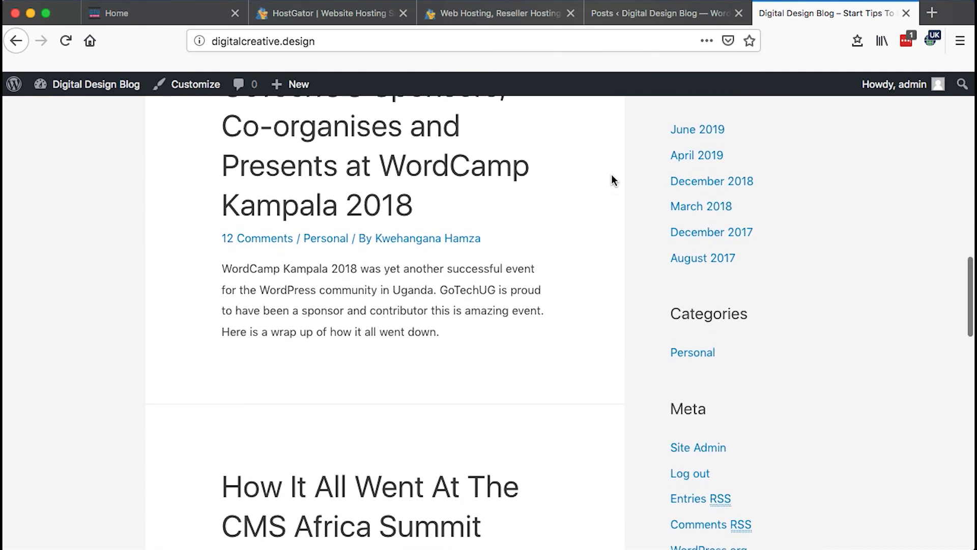
scroll(613, 179, down, 6)
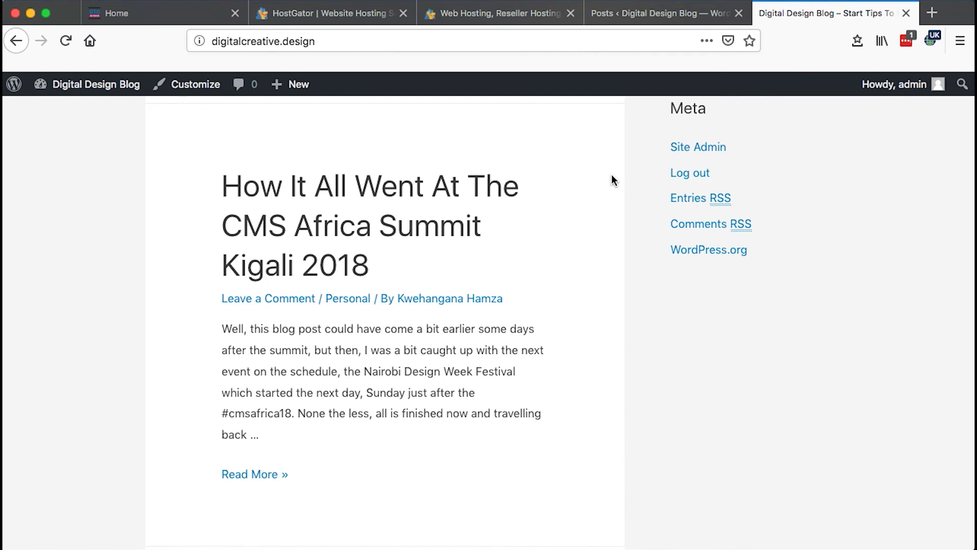
scroll(613, 179, down, 7)
scroll(612, 175, down, 4)
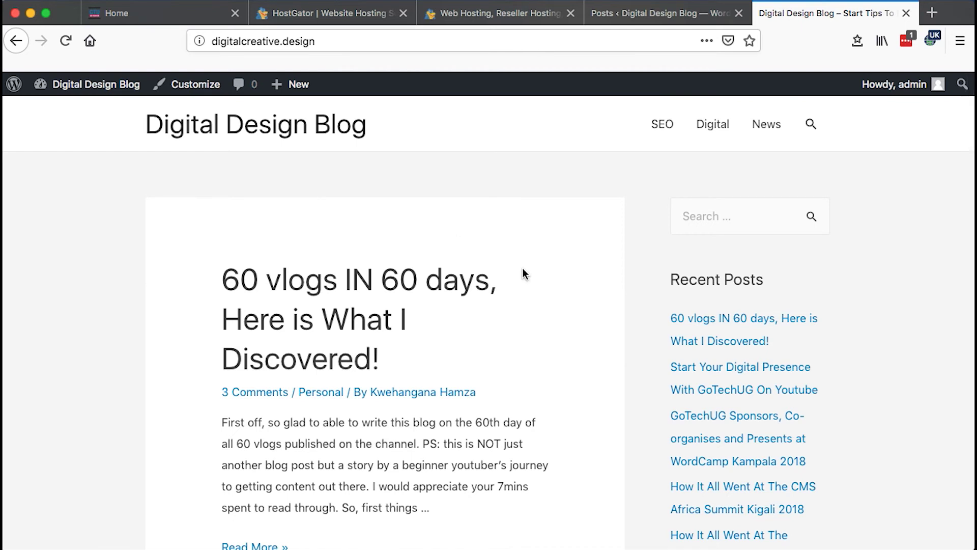
scroll(522, 270, down, 15)
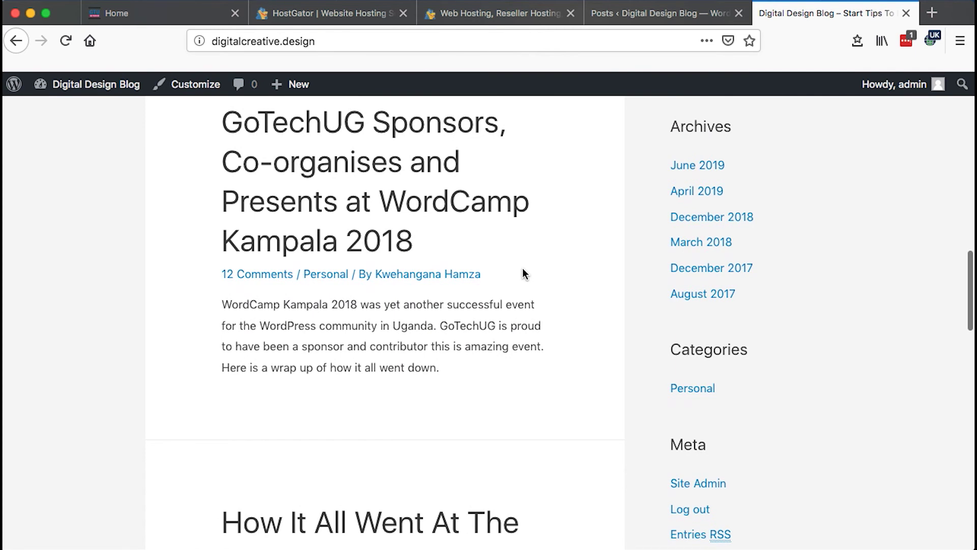
scroll(524, 273, down, 5)
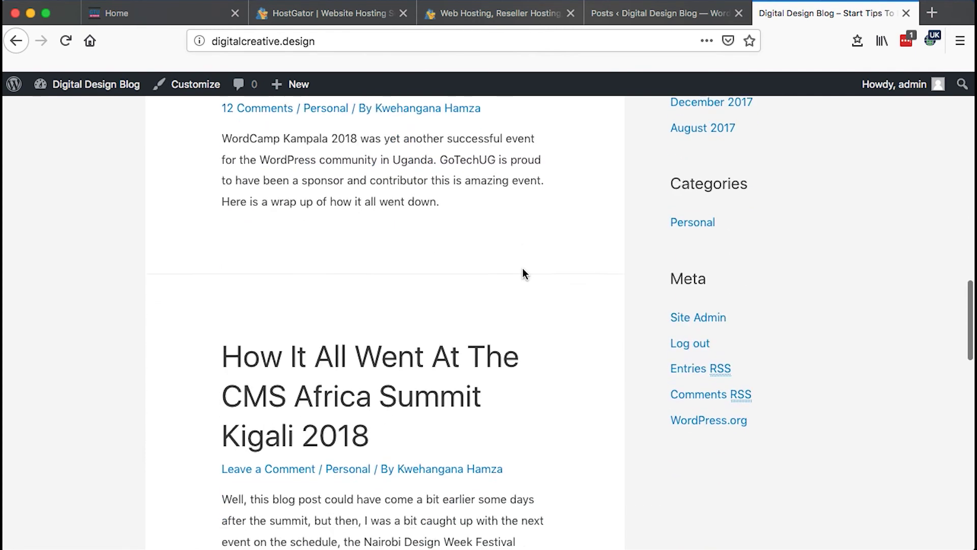
scroll(522, 269, down, 8)
scroll(523, 269, up, 15)
scroll(522, 268, up, 15)
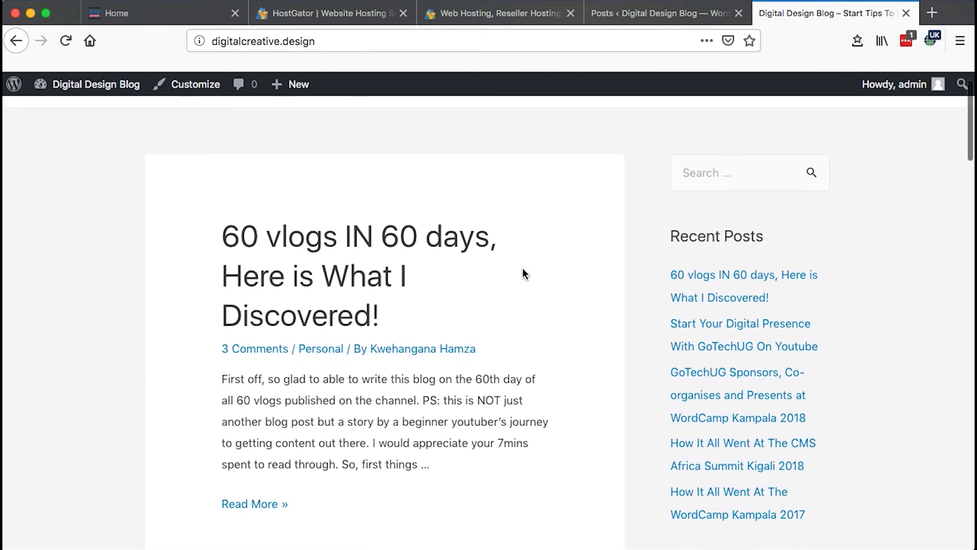
scroll(522, 273, up, 1)
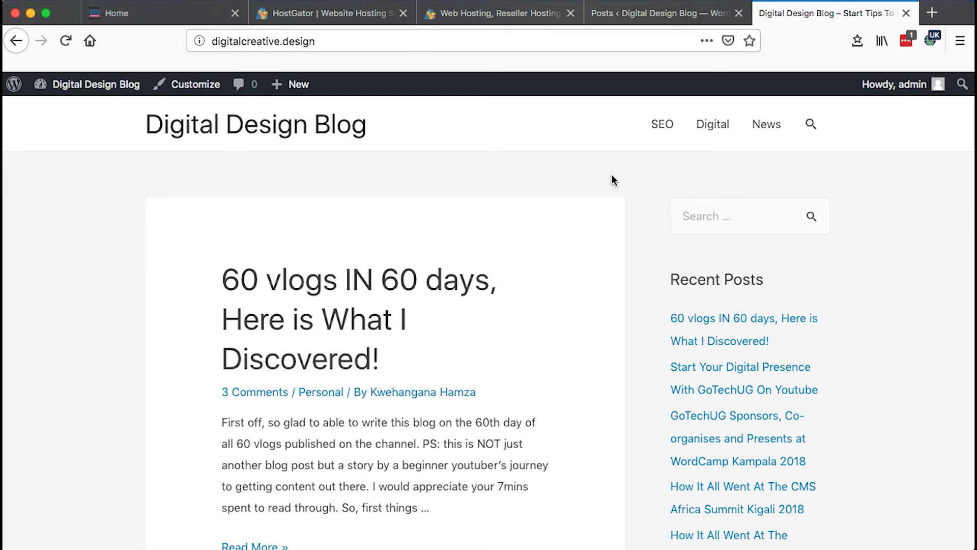
scroll(612, 175, down, 15)
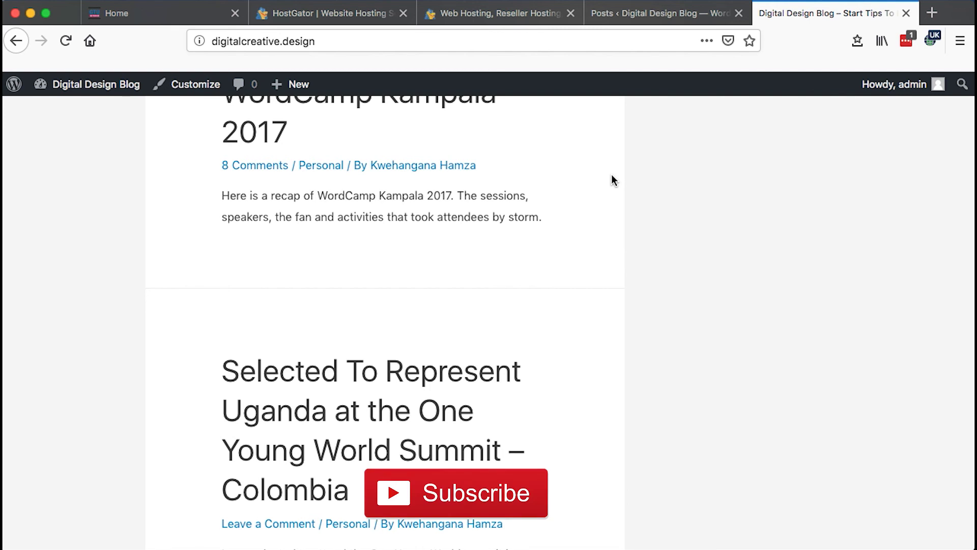
scroll(612, 180, up, 10)
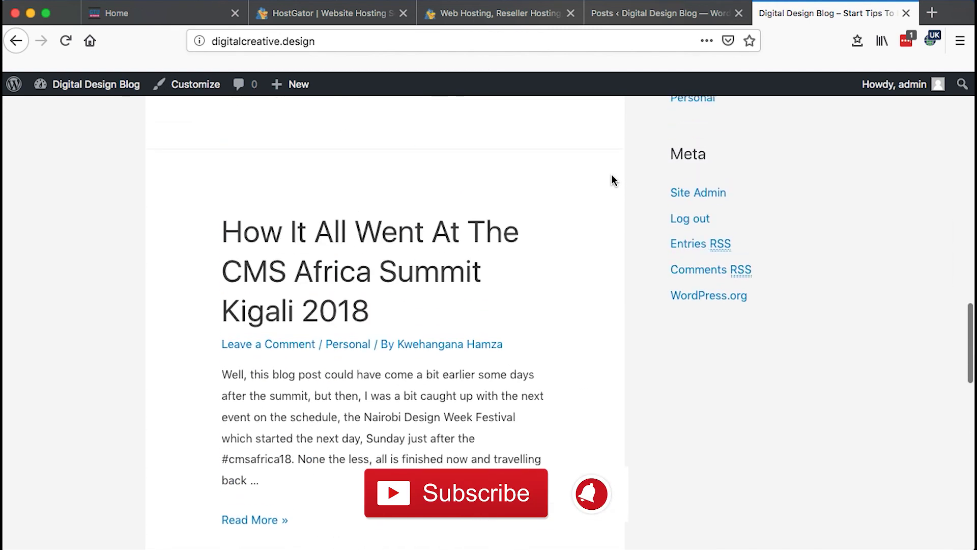